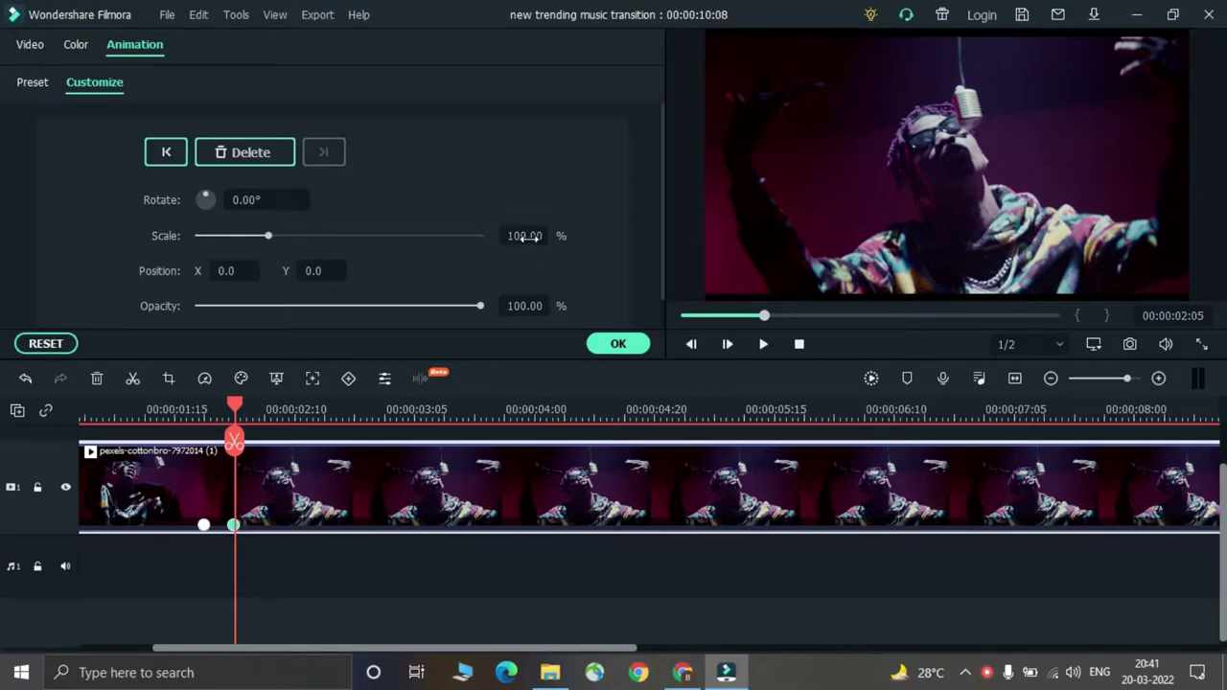
Set the clip's scale to 150% for the keyframe at 00:00:02:05 and apply the animation
{"action": "type", "text": "50"}
{"action": "key", "text": "Return"}
{"action": "left_click", "coordinate": [618, 345]}
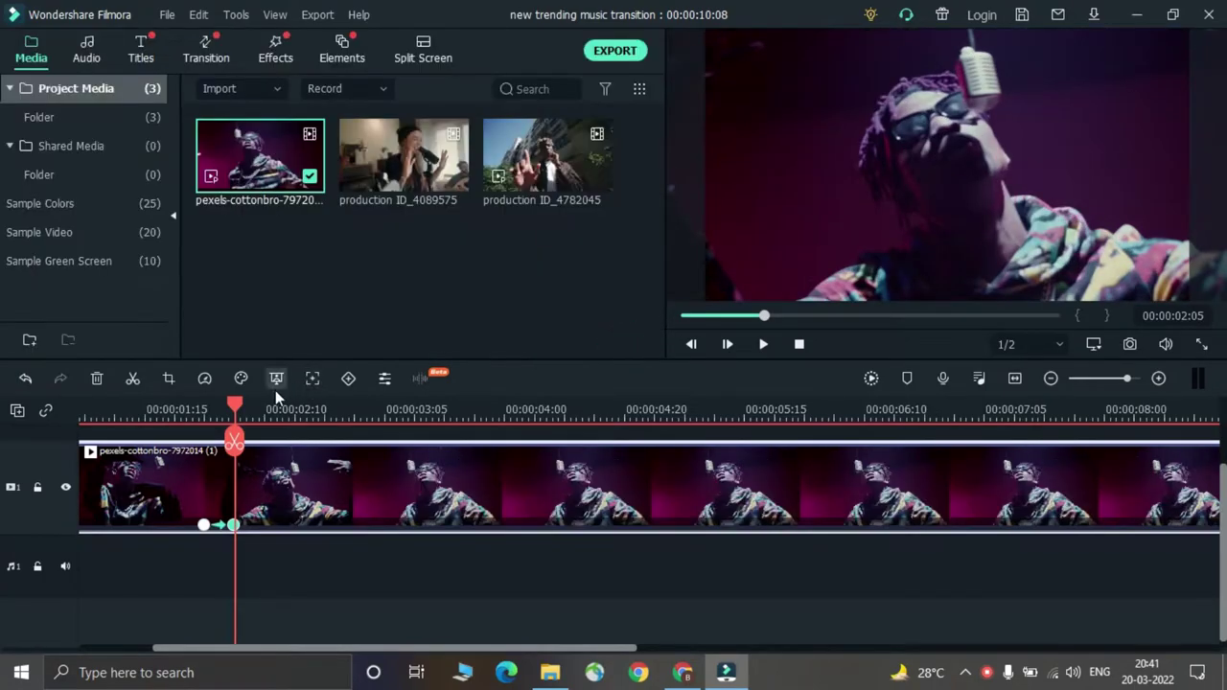
Add an animation keyframe at 00:00:02:10 that sets the clip's scale to 100%
{"action": "left_click_drag", "start_coordinate": [241, 412], "coordinate": [265, 412]}
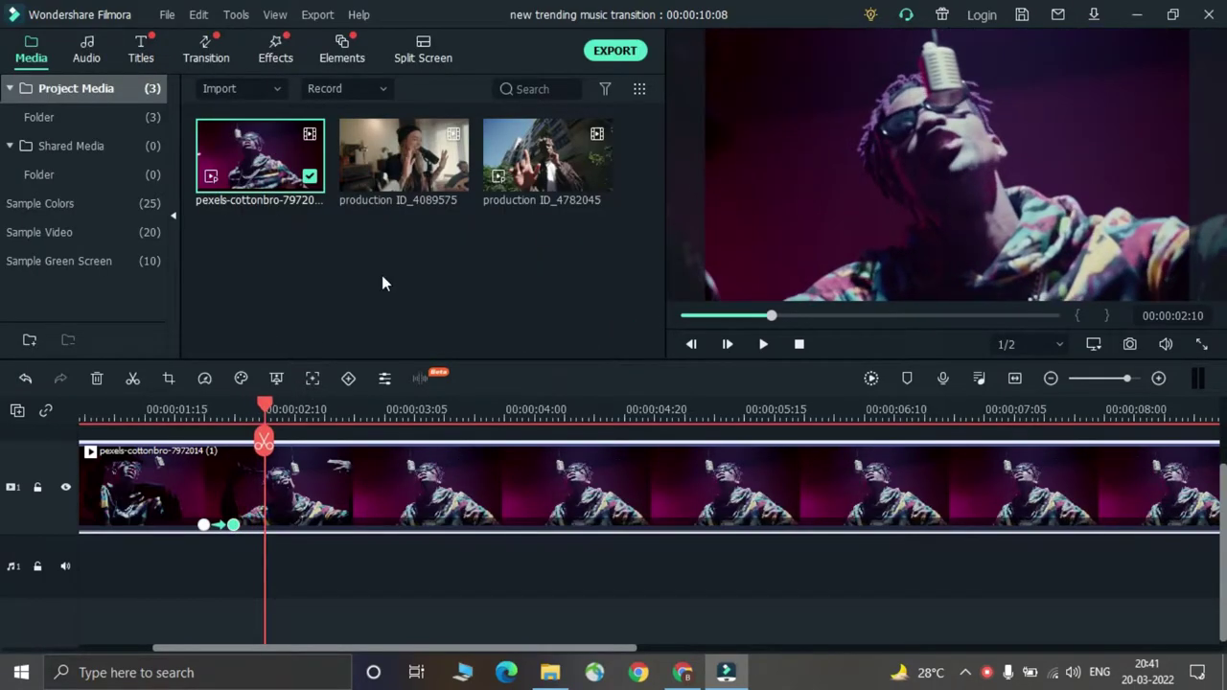
{"action": "double_click", "coordinate": [318, 475]}
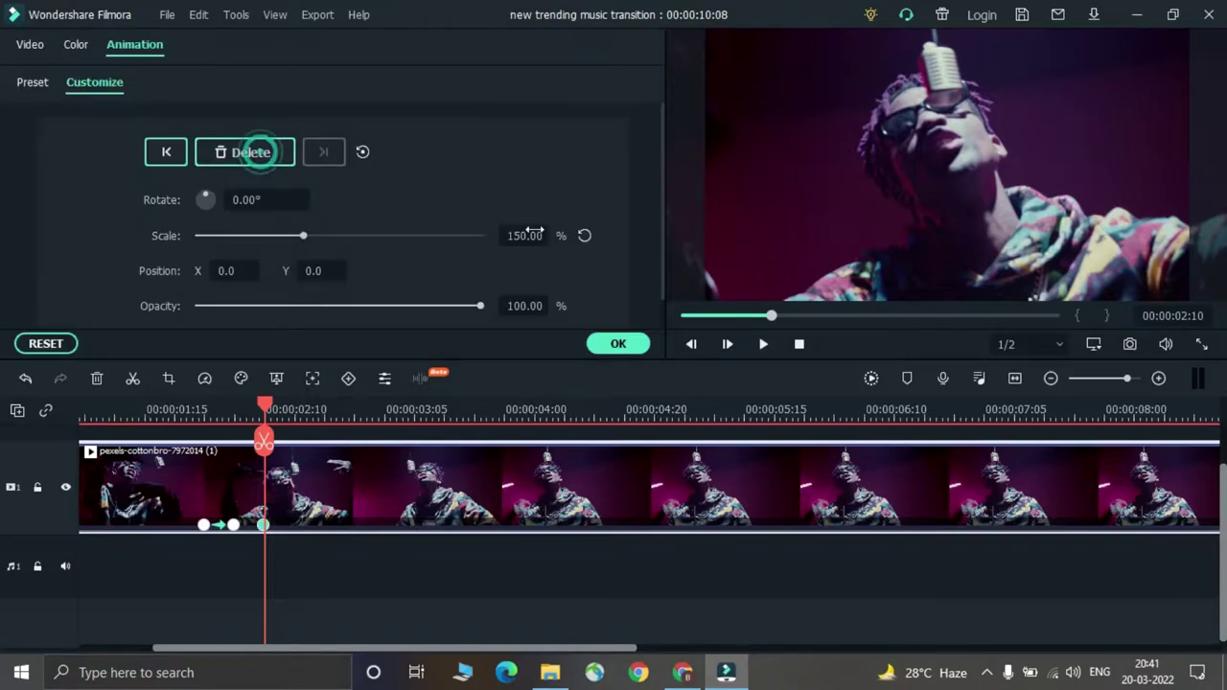
{"action": "type", "text": "100"}
{"action": "key", "text": "Return"}
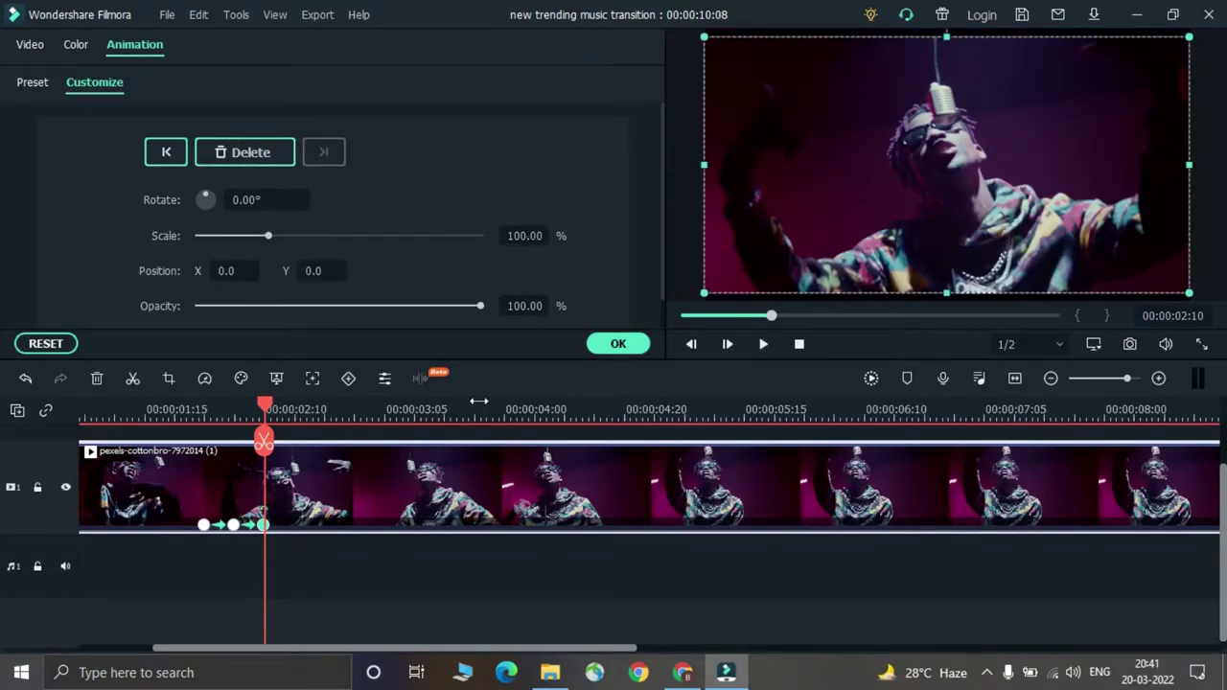
Add keyframes at 00:00:03:10 with 100% scale and at 00:00:03:15 with 150% scale
{"action": "left_click", "coordinate": [415, 412]}
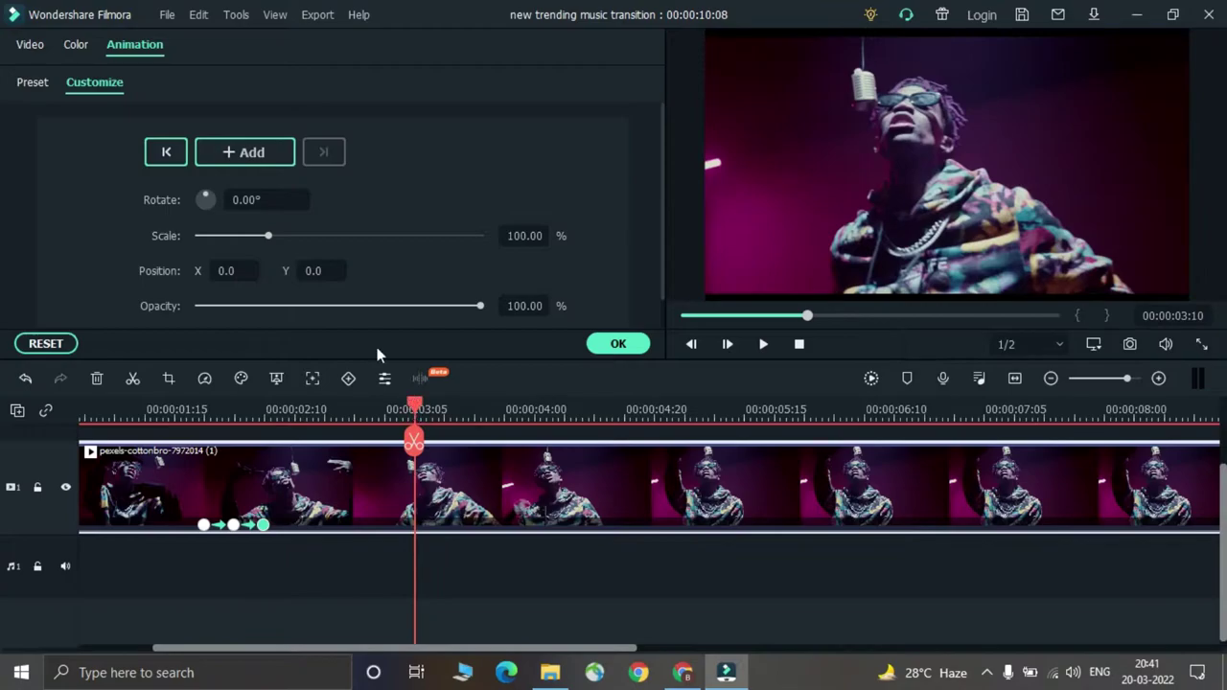
{"action": "mouse_move", "coordinate": [421, 415]}
{"action": "left_mouse_down"}
{"action": "mouse_move", "coordinate": [450, 426]}
{"action": "mouse_move", "coordinate": [413, 413]}
{"action": "mouse_move", "coordinate": [445, 412]}
{"action": "left_mouse_up"}
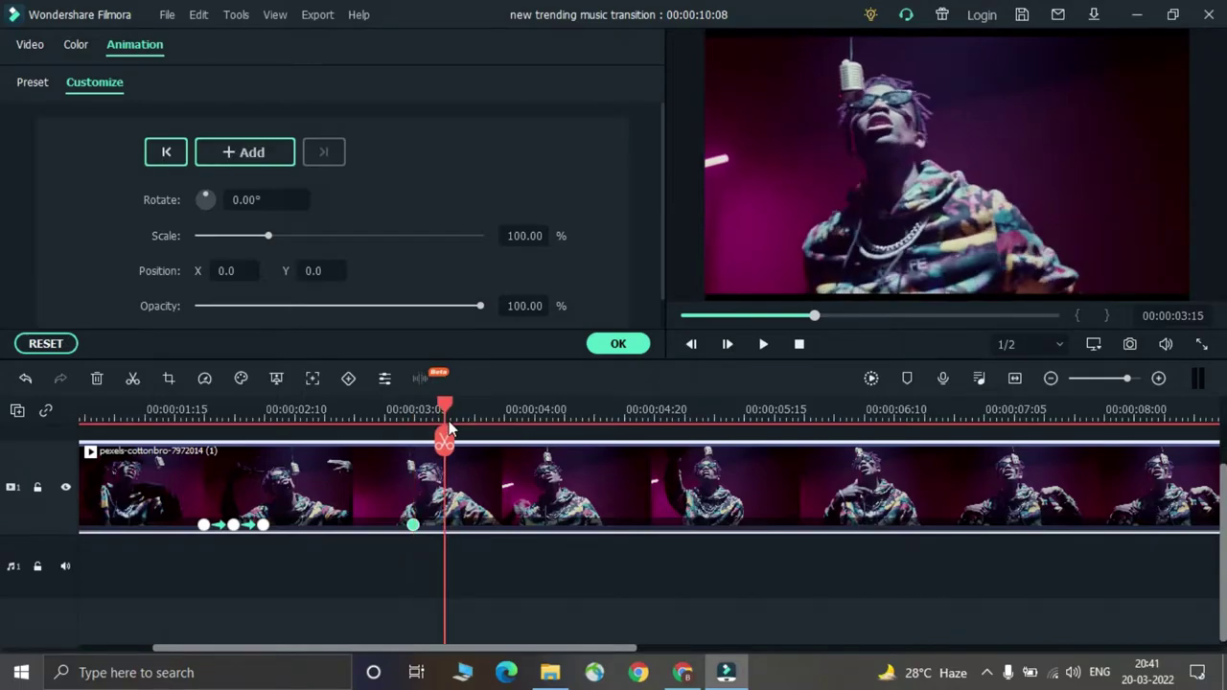
{"action": "left_click", "coordinate": [531, 236]}
{"action": "key", "text": "Return"}
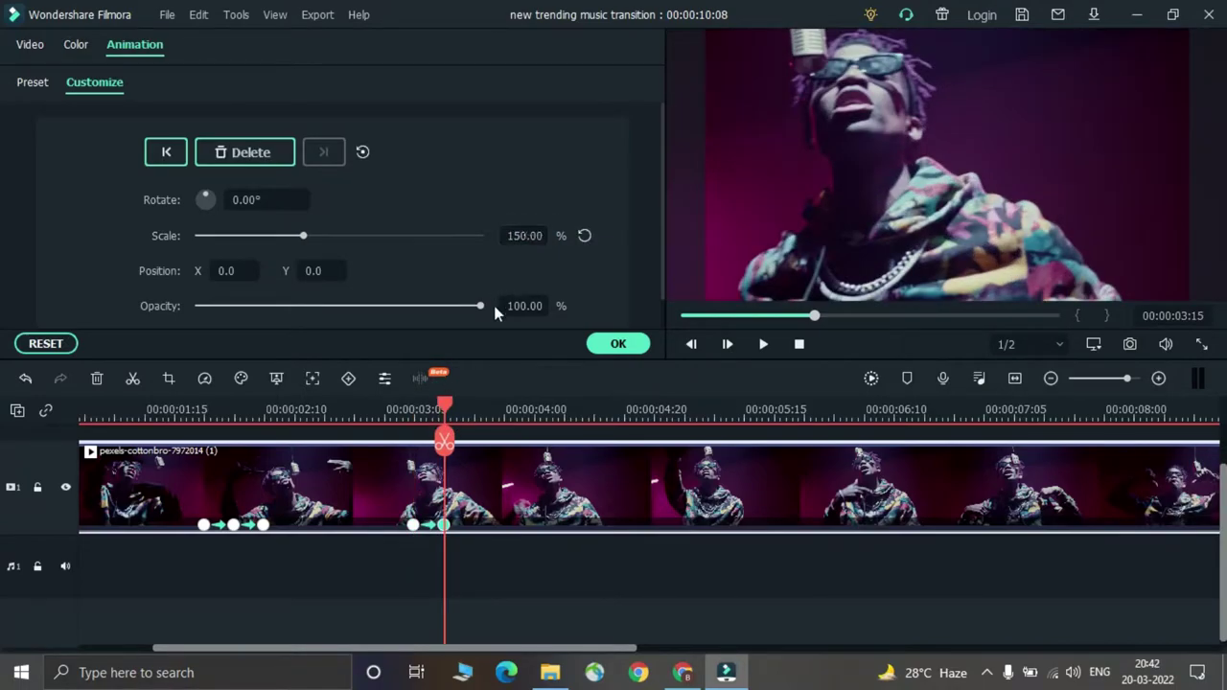
Add a keyframe at 00:00:03:20 with 100% scale and apply the clip's custom animation
{"action": "left_click_drag", "start_coordinate": [444, 407], "coordinate": [475, 407]}
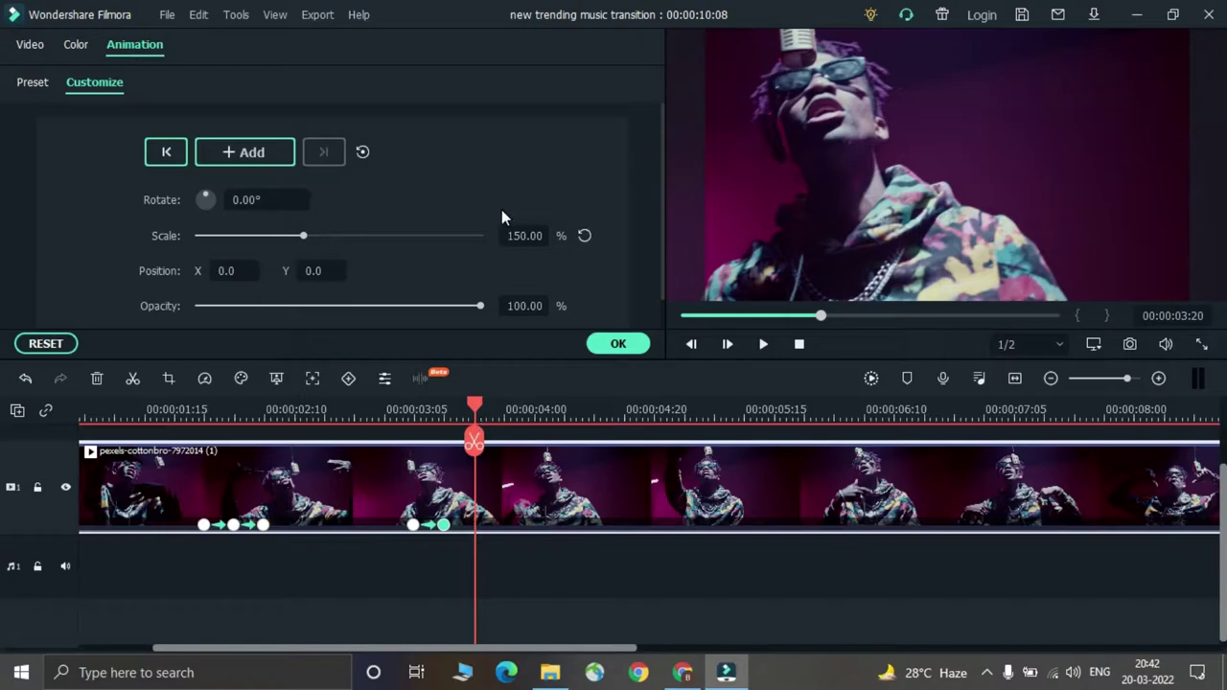
{"action": "left_click", "coordinate": [520, 227]}
{"action": "type", "text": "100"}
{"action": "key", "text": "Return"}
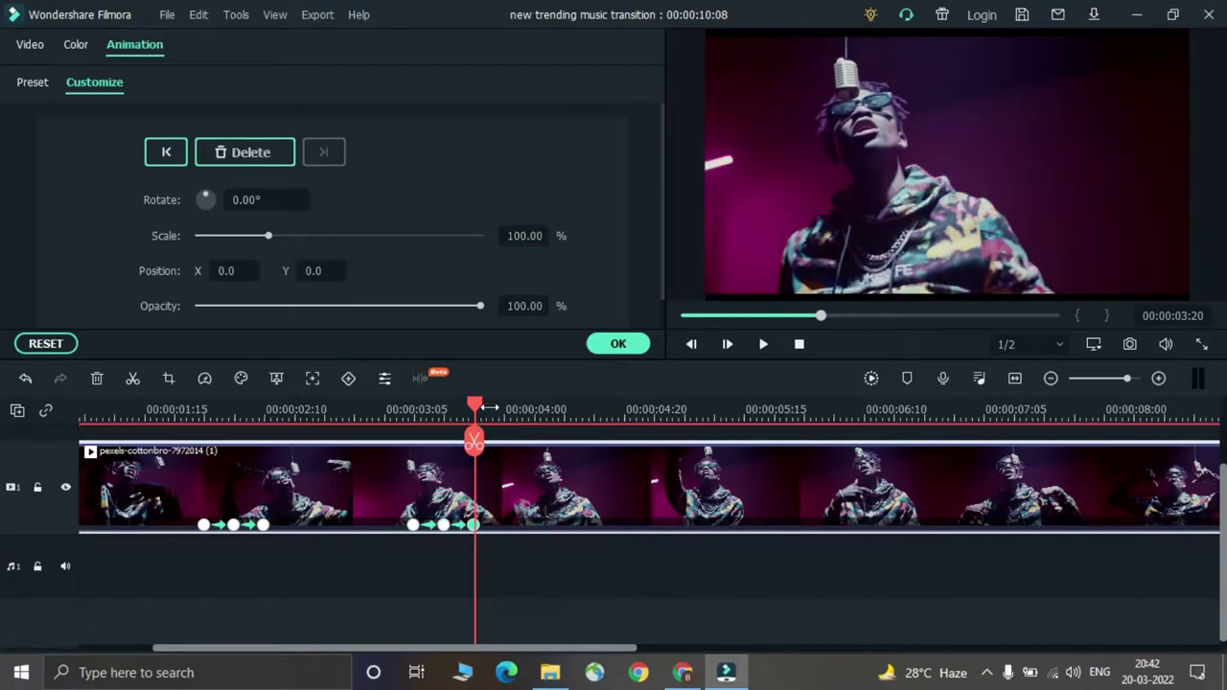
{"action": "scroll", "coordinate": [489, 408], "scroll_direction": "up", "scroll_amount": 2}
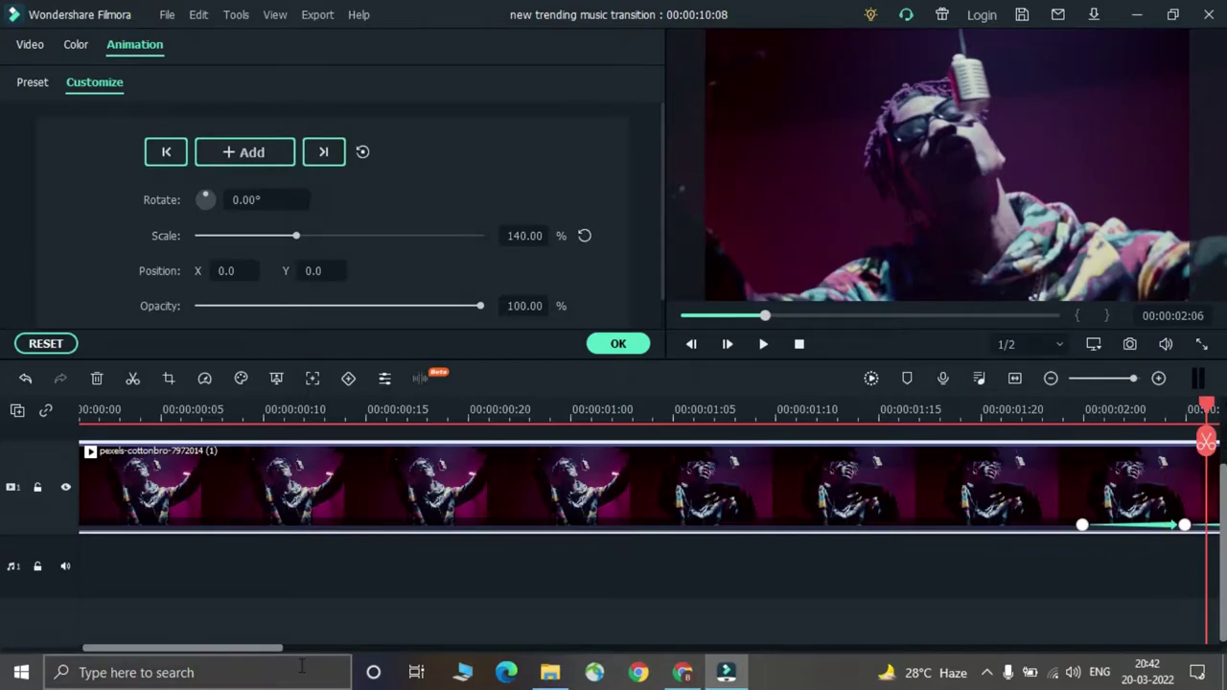
{"action": "left_click_drag", "start_coordinate": [263, 648], "coordinate": [441, 648]}
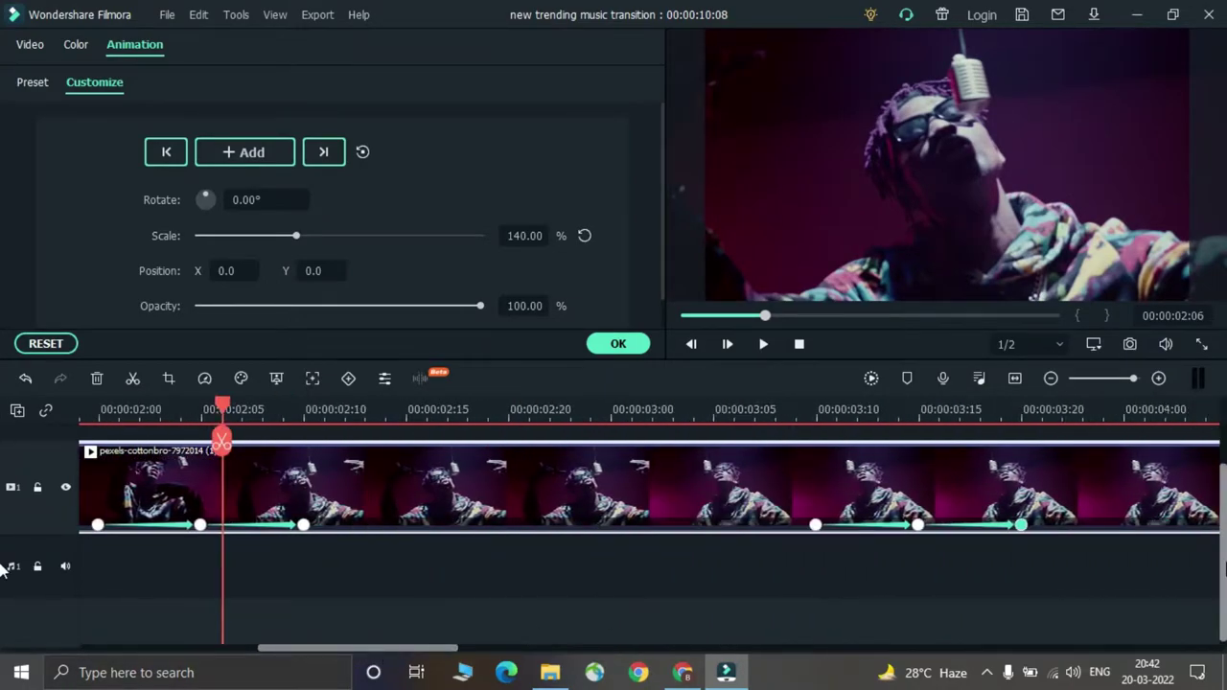
{"action": "left_click_drag", "start_coordinate": [1222, 573], "coordinate": [1223, 534]}
{"action": "left_click", "coordinate": [618, 345]}
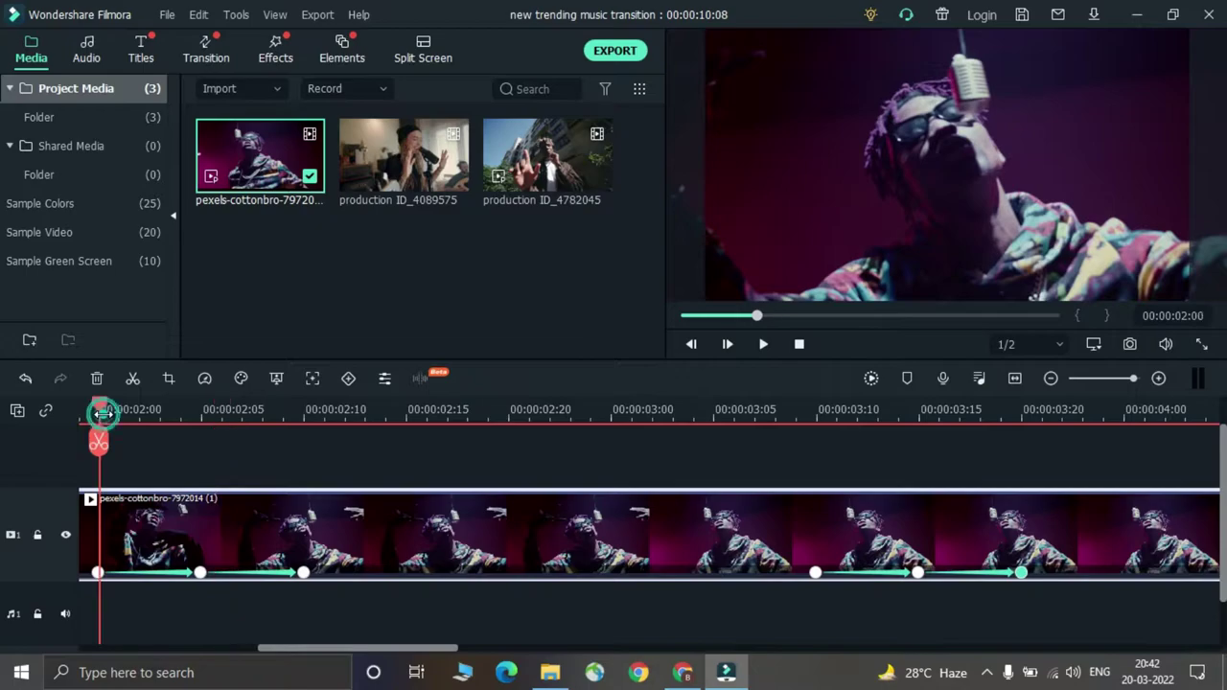
Find the Blur effect and place it on the track above the clip, starting at 00:00:02:00
{"action": "left_click", "coordinate": [101, 410]}
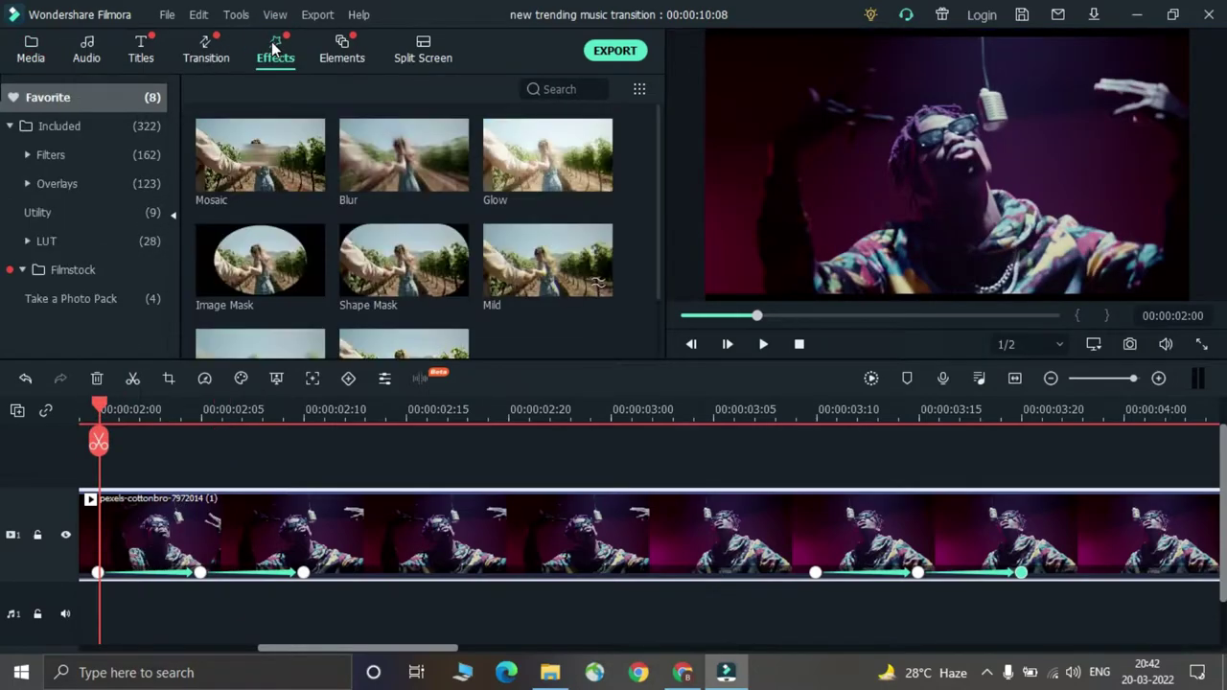
{"action": "left_click", "coordinate": [118, 126]}
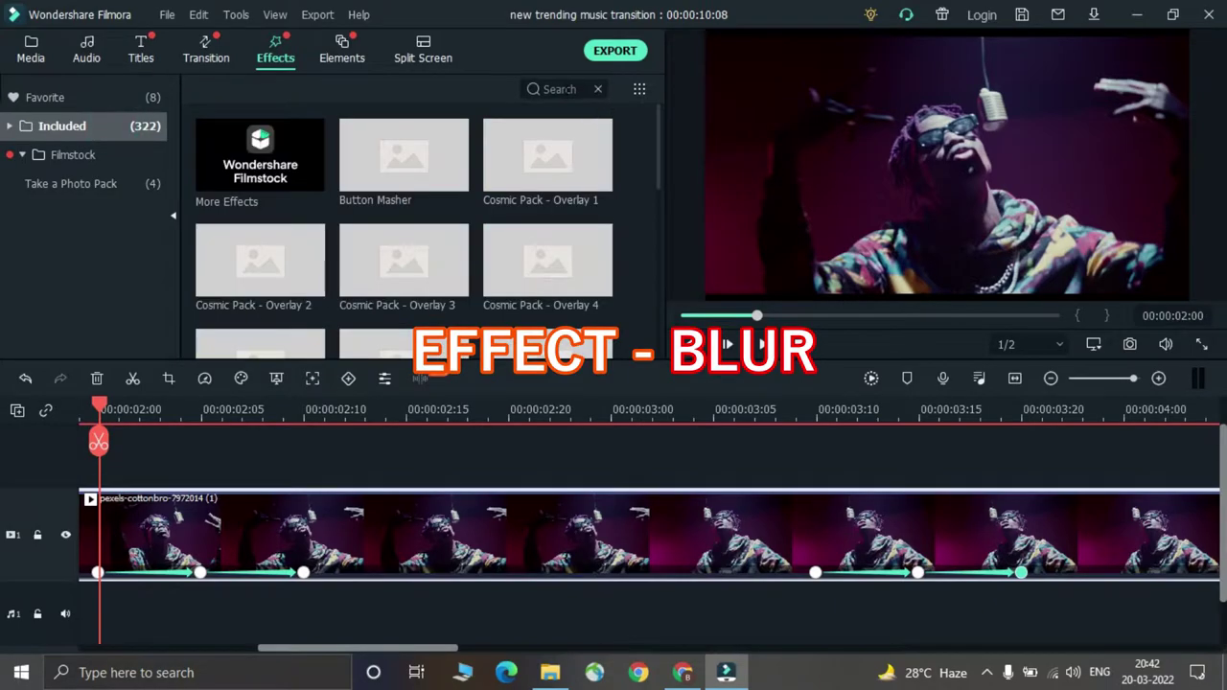
{"action": "type", "text": "bl"}
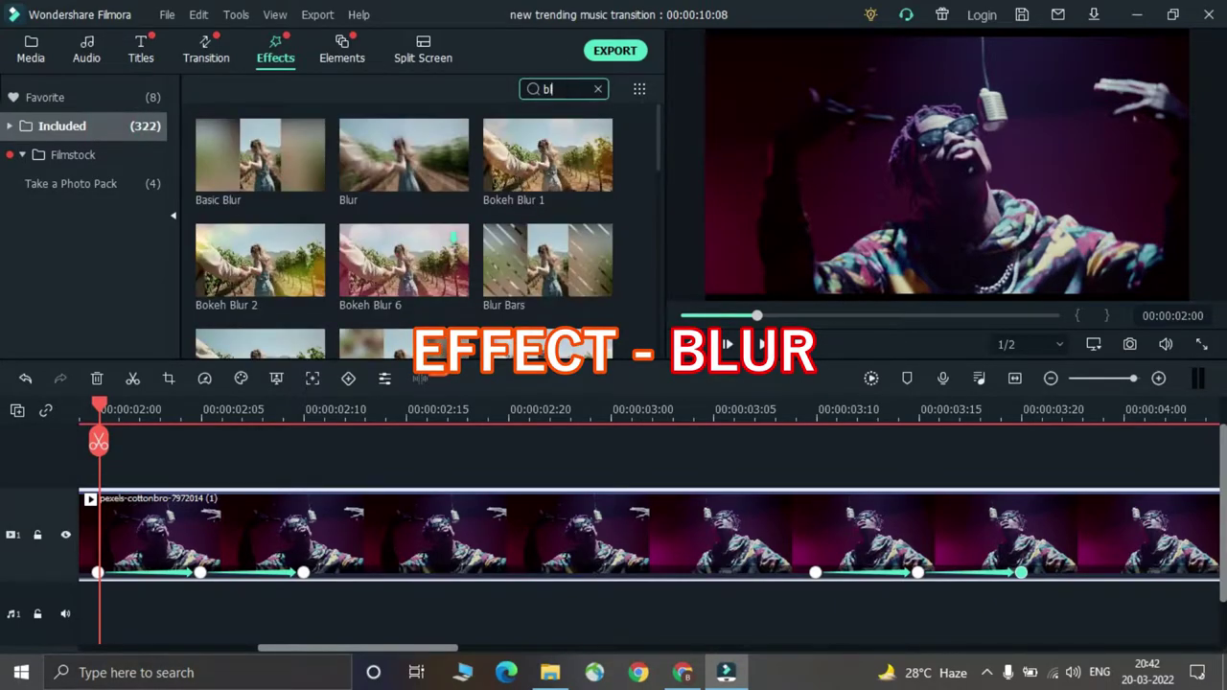
{"action": "left_click_drag", "start_coordinate": [428, 158], "coordinate": [95, 460]}
Lock the video track holding the clip and place the playhead at the third keyframe, 00:00:02:10
{"action": "left_click_drag", "start_coordinate": [98, 408], "coordinate": [304, 412]}
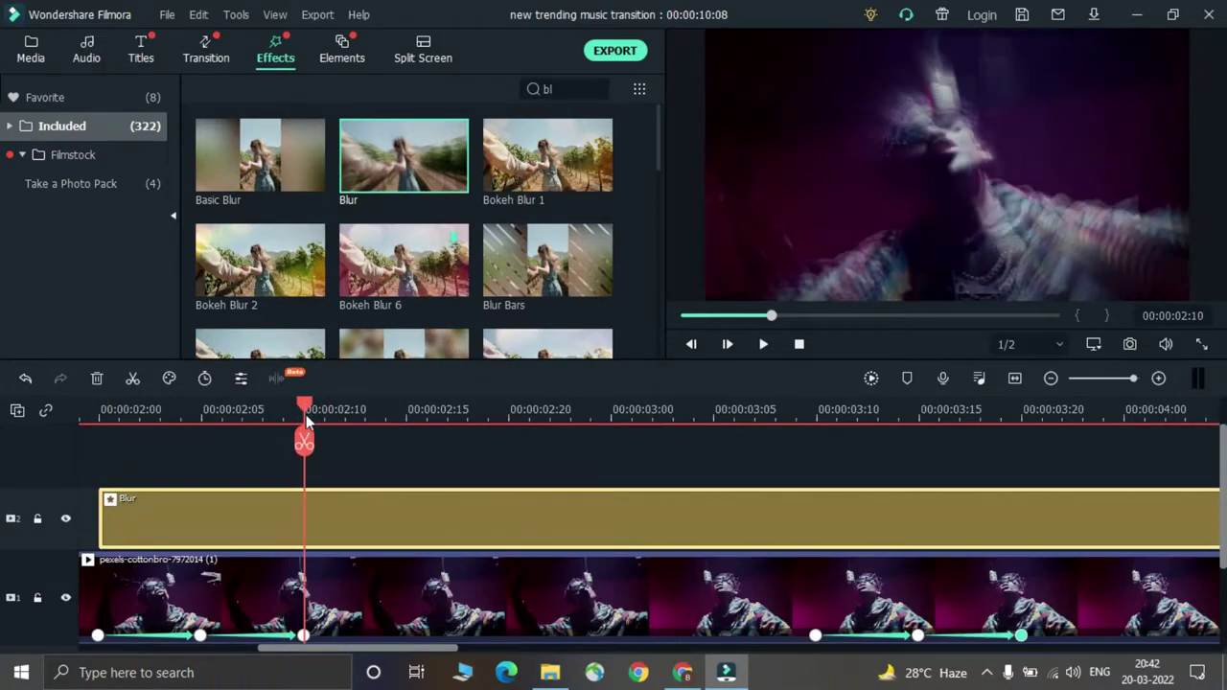
{"action": "left_click", "coordinate": [38, 598]}
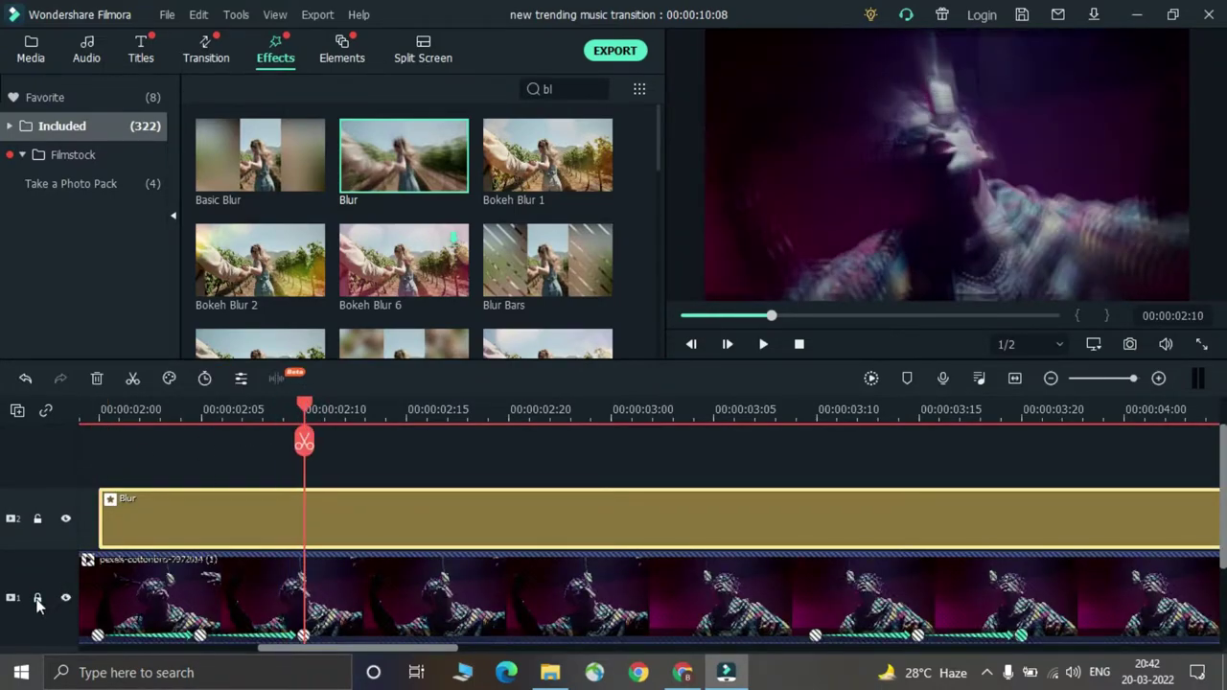
{"action": "left_click", "coordinate": [103, 414]}
{"action": "left_click_drag", "start_coordinate": [121, 428], "coordinate": [310, 465]}
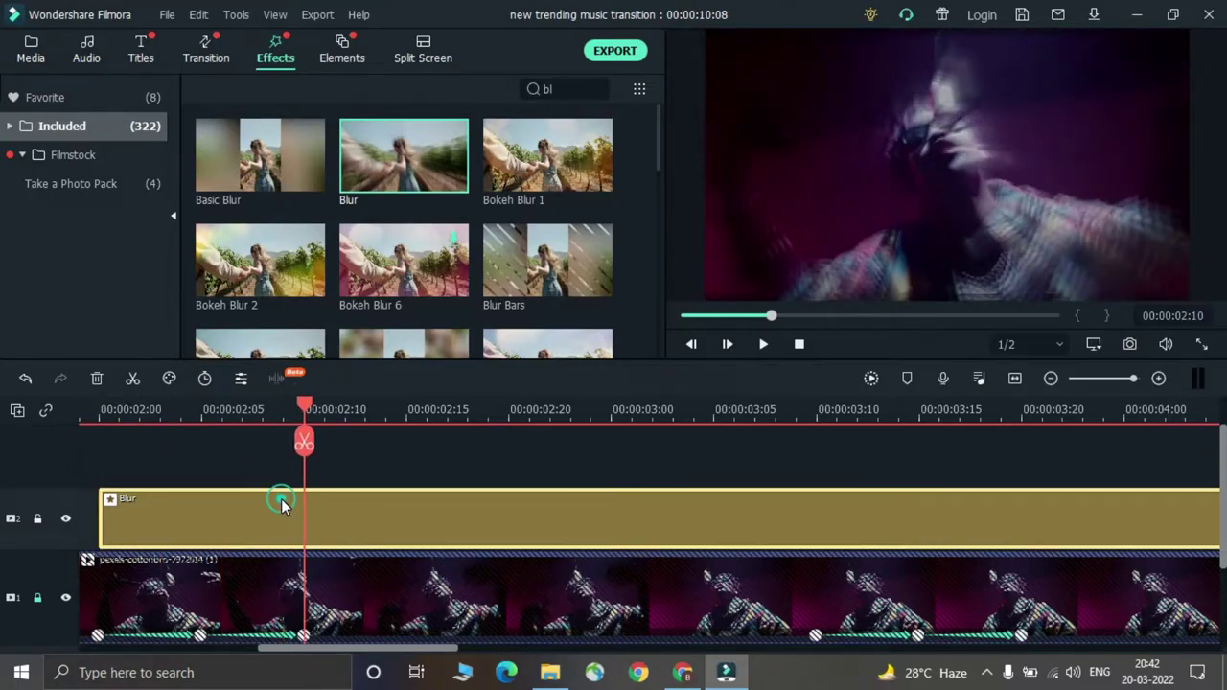
Set the Blur effect's Phase Increment to 0, Zoom Rate to 1 and Alpha to 50
{"action": "double_click", "coordinate": [281, 505]}
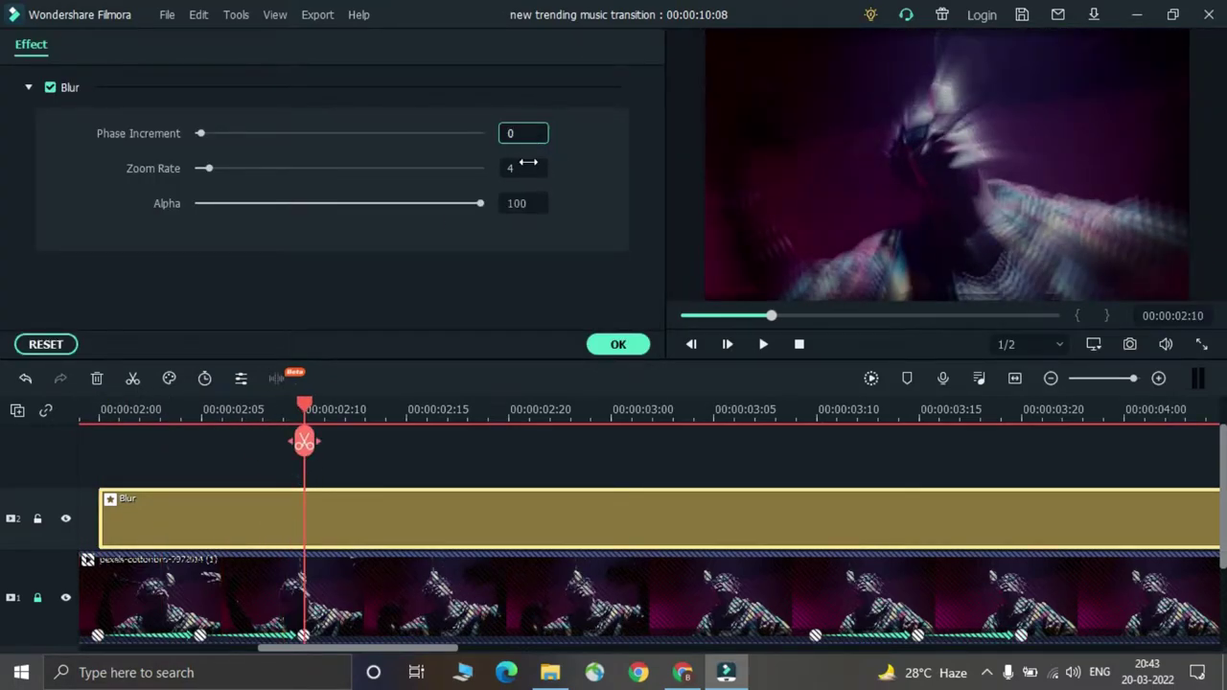
{"action": "left_click", "coordinate": [526, 163]}
{"action": "left_click", "coordinate": [530, 198]}
{"action": "type", "text": "50"}
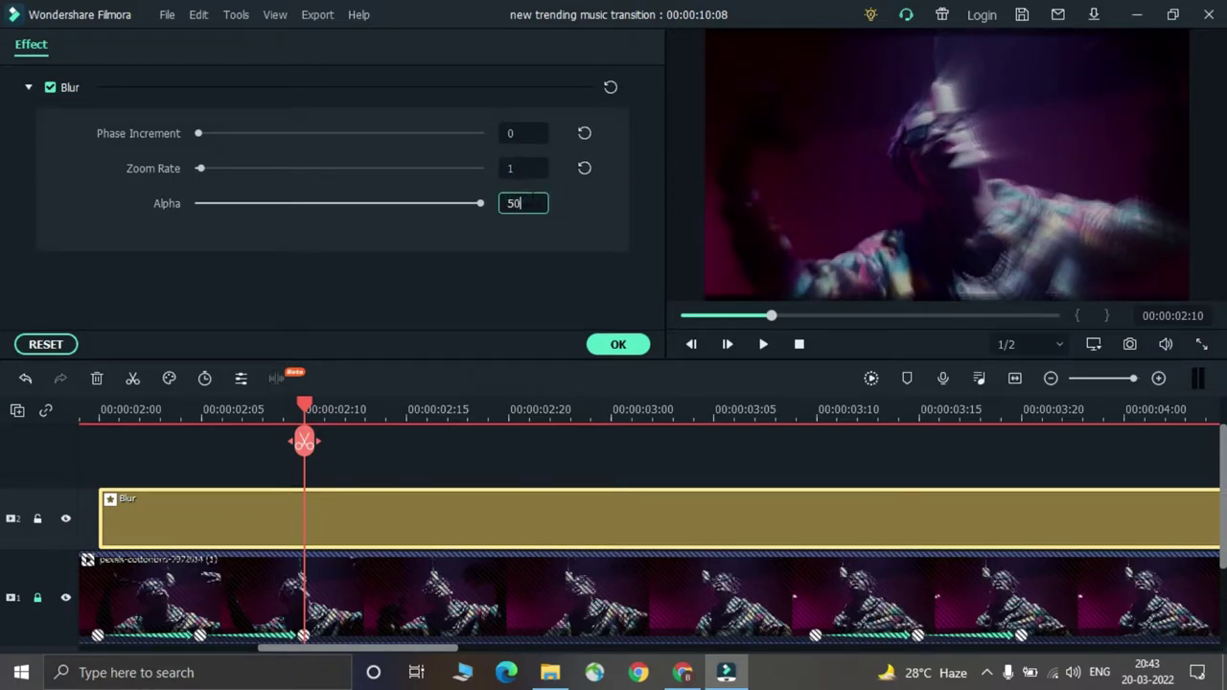
{"action": "key", "text": "Return"}
Split the Blur effect at 00:00:02:10 and 00:00:03:10 and delete the section between the cuts
{"action": "left_click", "coordinate": [304, 444]}
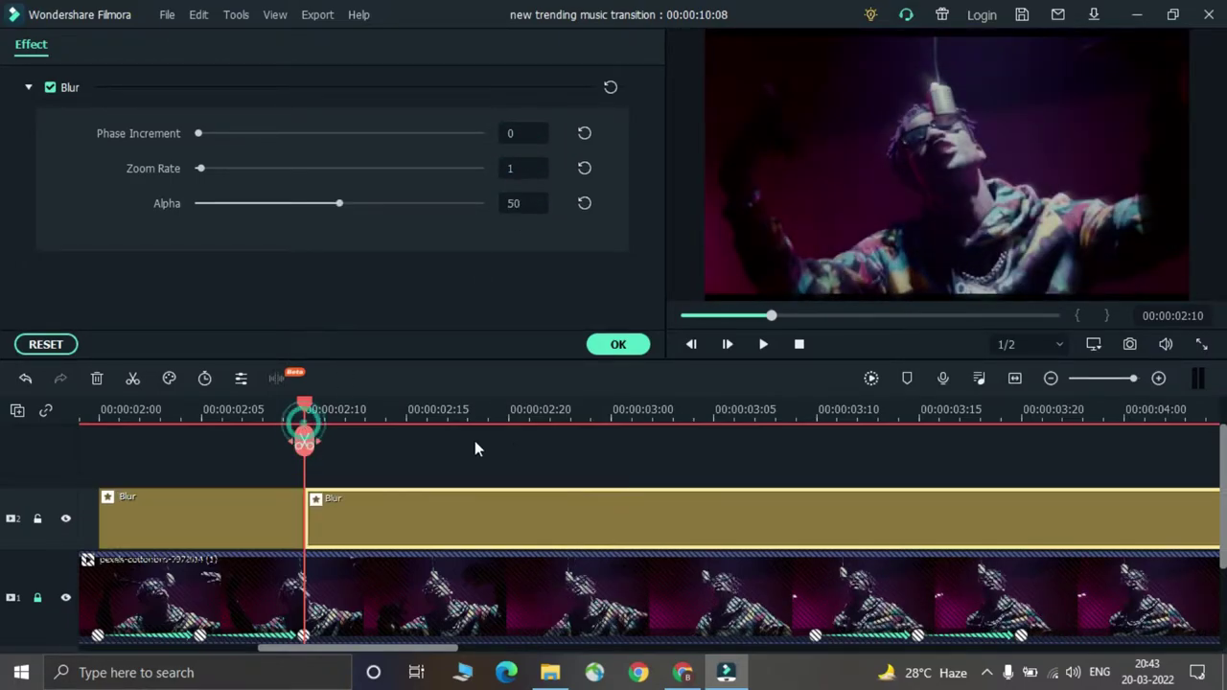
{"action": "left_click_drag", "start_coordinate": [790, 413], "coordinate": [827, 455]}
{"action": "left_click", "coordinate": [814, 444]}
{"action": "left_click", "coordinate": [729, 500]}
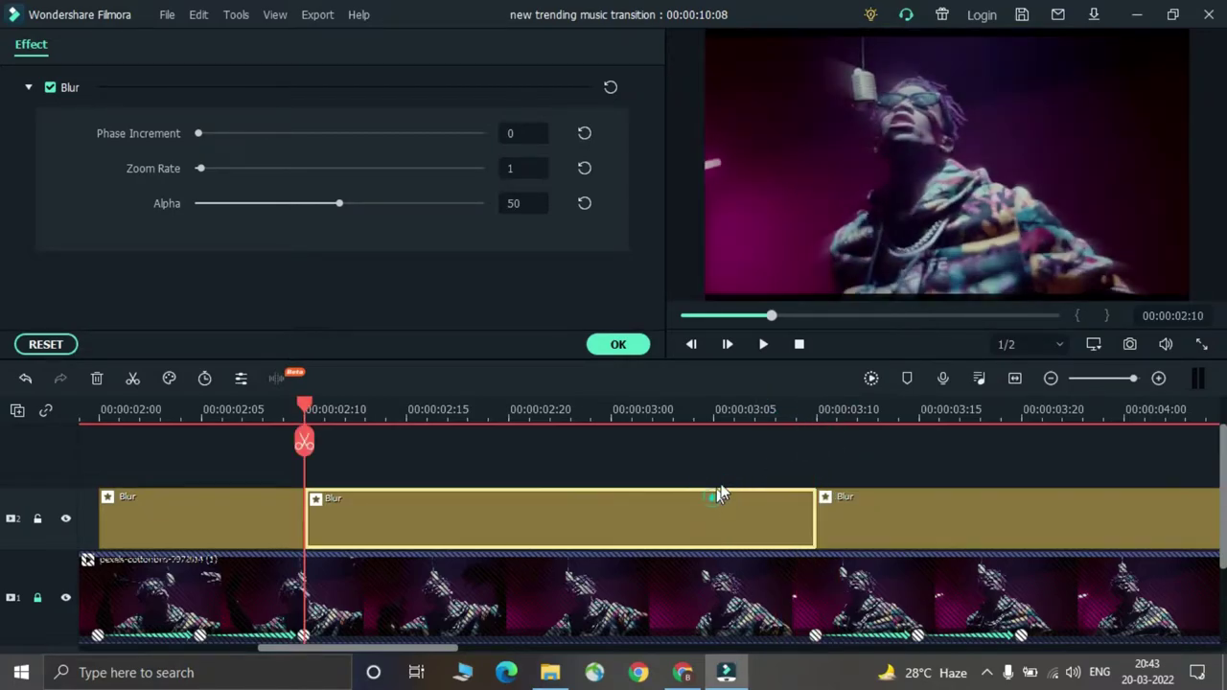
{"action": "left_click_drag", "start_coordinate": [739, 537], "coordinate": [839, 457]}
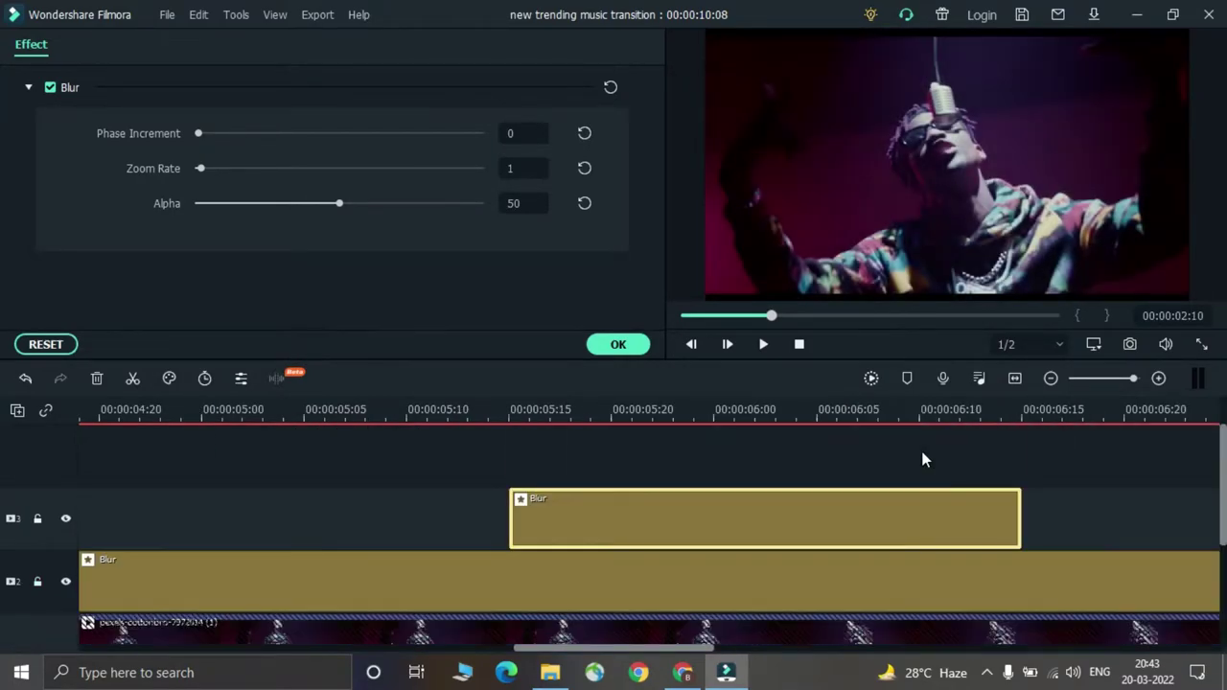
{"action": "key", "text": "Delete"}
Split the remaining Blur effect at 00:00:03:20 and delete everything after the cut
{"action": "left_click_drag", "start_coordinate": [1222, 451], "coordinate": [1222, 498]}
{"action": "left_click_drag", "start_coordinate": [420, 446], "coordinate": [257, 458]}
{"action": "left_click", "coordinate": [255, 454]}
{"action": "left_click", "coordinate": [434, 501]}
{"action": "key", "text": "Delete"}
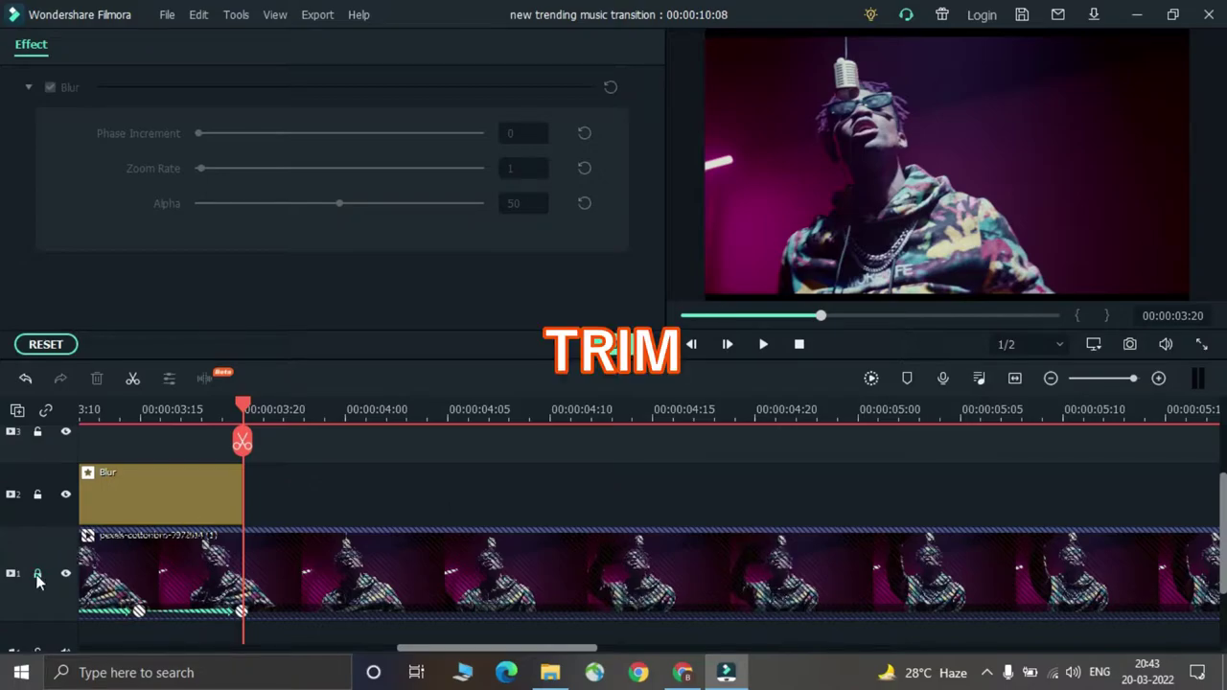
Unlock the video track, split the clip at 00:00:06:00 and delete the part after the cut
{"action": "left_click", "coordinate": [37, 575]}
{"action": "scroll", "coordinate": [915, 412], "scroll_direction": "down", "scroll_amount": 3}
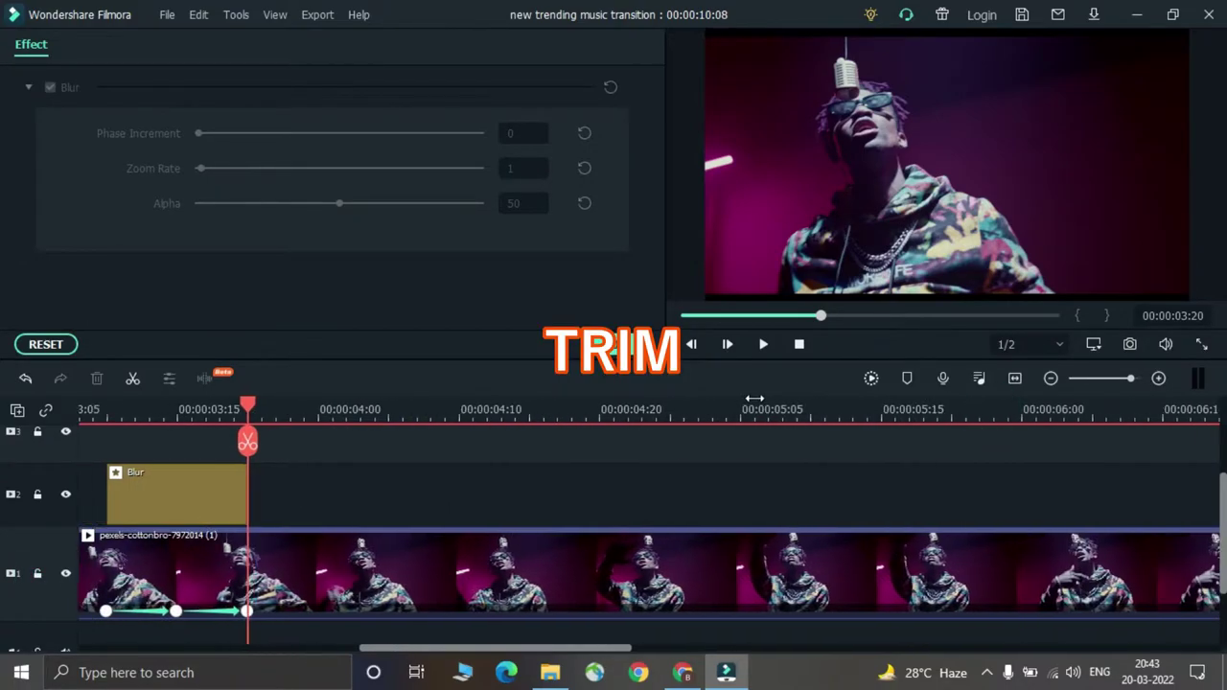
{"action": "left_click", "coordinate": [921, 414]}
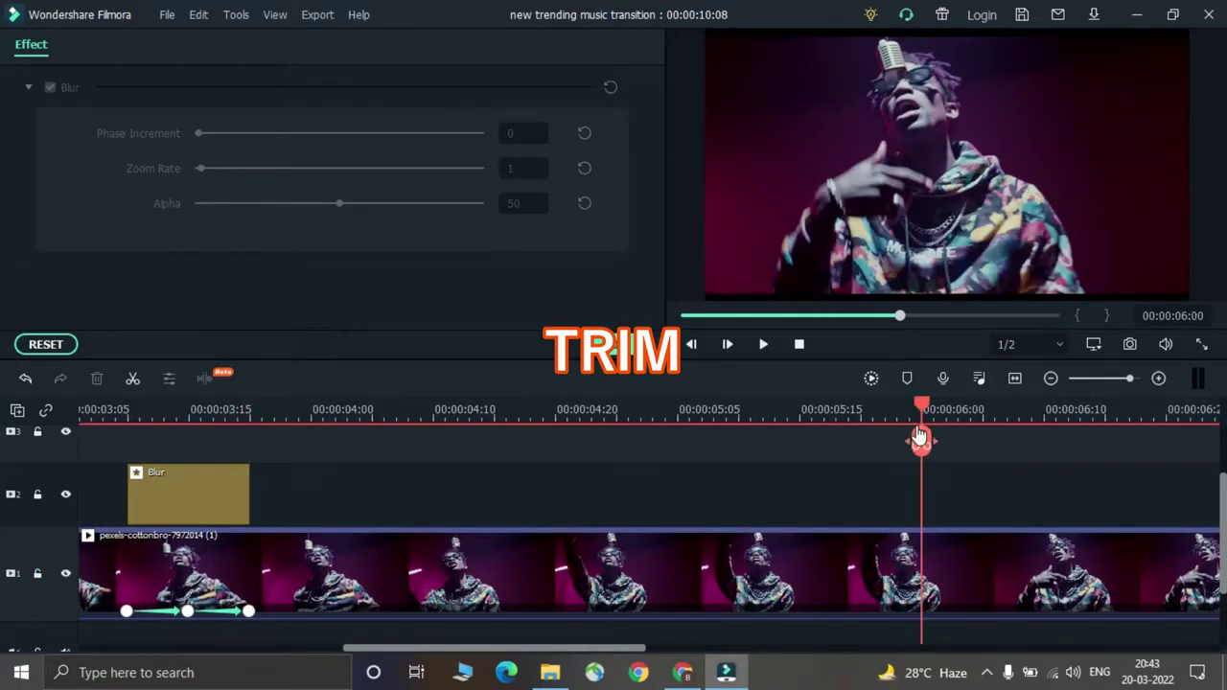
{"action": "left_click", "coordinate": [918, 431]}
{"action": "key", "text": "Delete"}
{"action": "scroll", "coordinate": [916, 428], "scroll_direction": "down", "scroll_amount": 2}
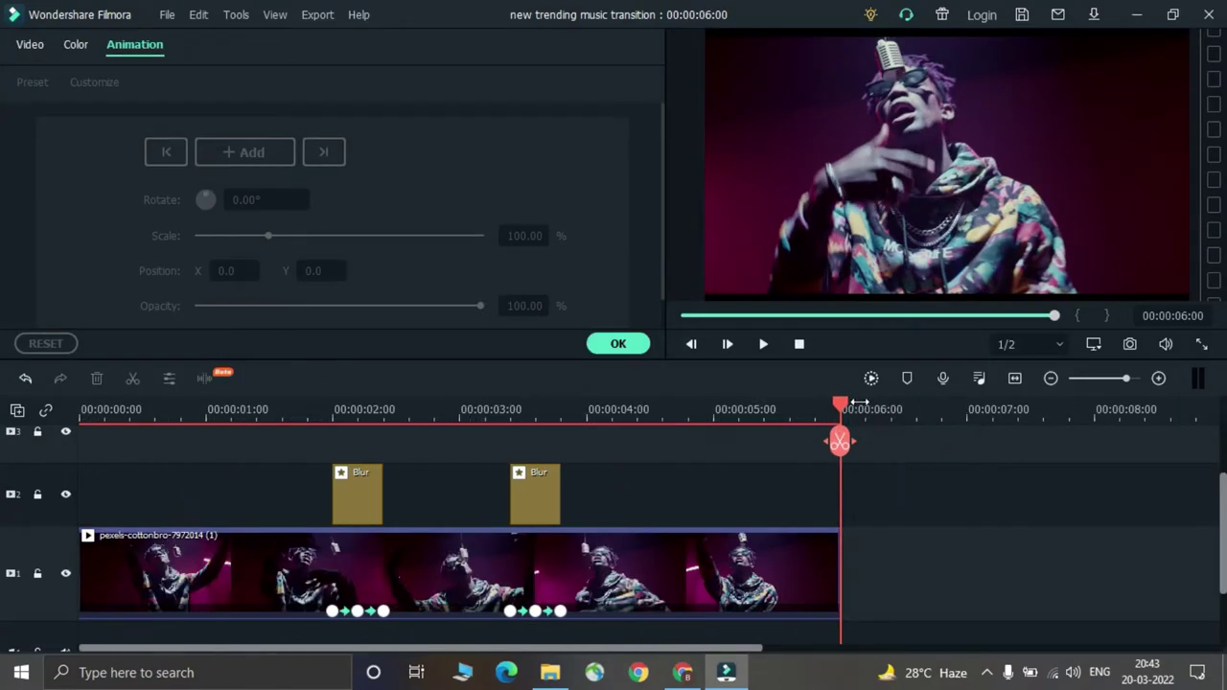
Play the edited sequence from the beginning to preview the zoom and blur pulses
{"action": "left_click", "coordinate": [831, 411]}
{"action": "left_click", "coordinate": [519, 430]}
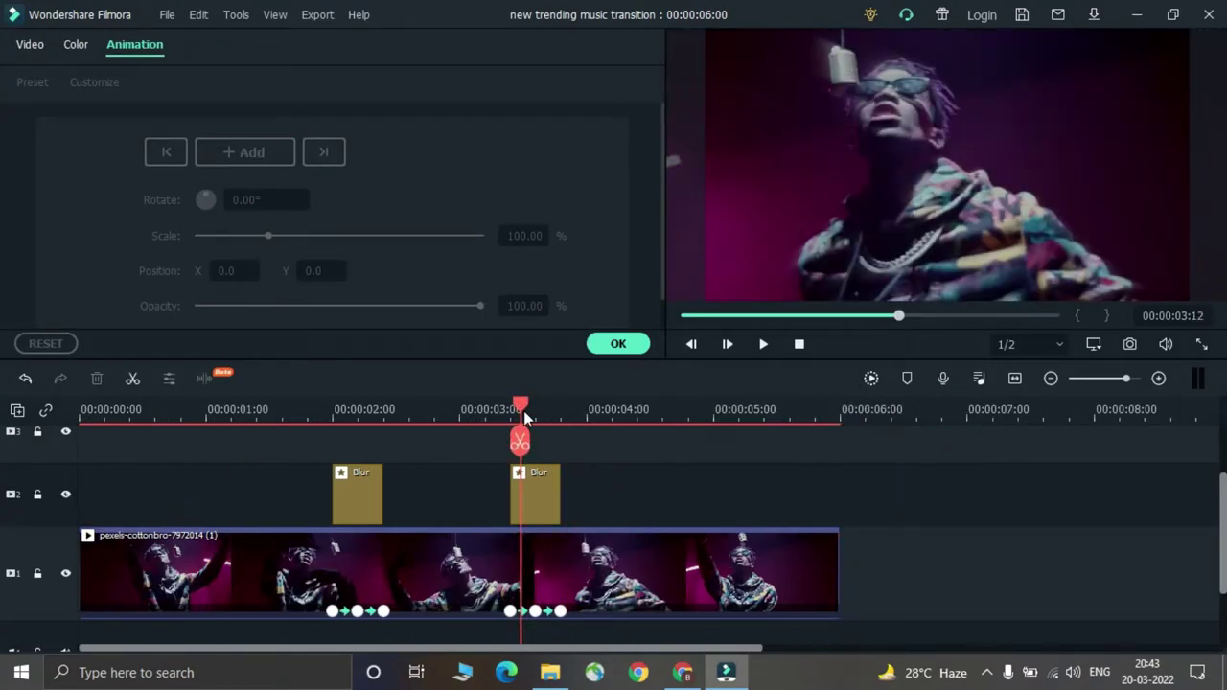
{"action": "left_click_drag", "start_coordinate": [521, 411], "coordinate": [82, 422]}
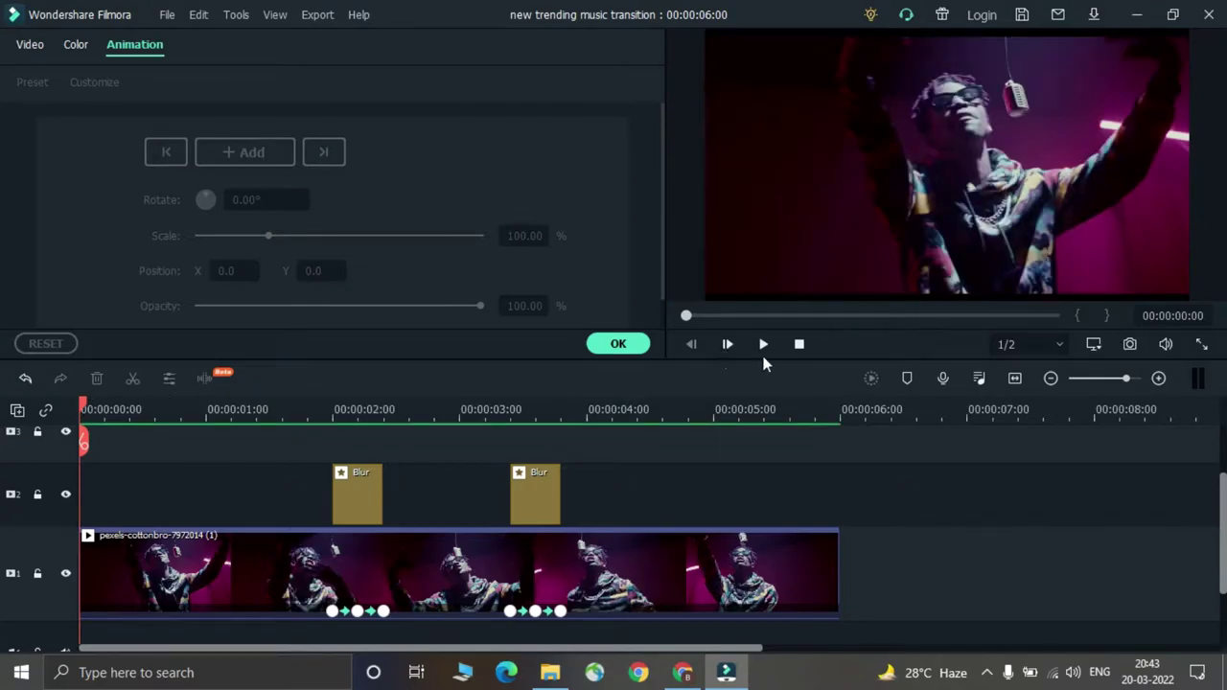
{"action": "left_click", "coordinate": [763, 346]}
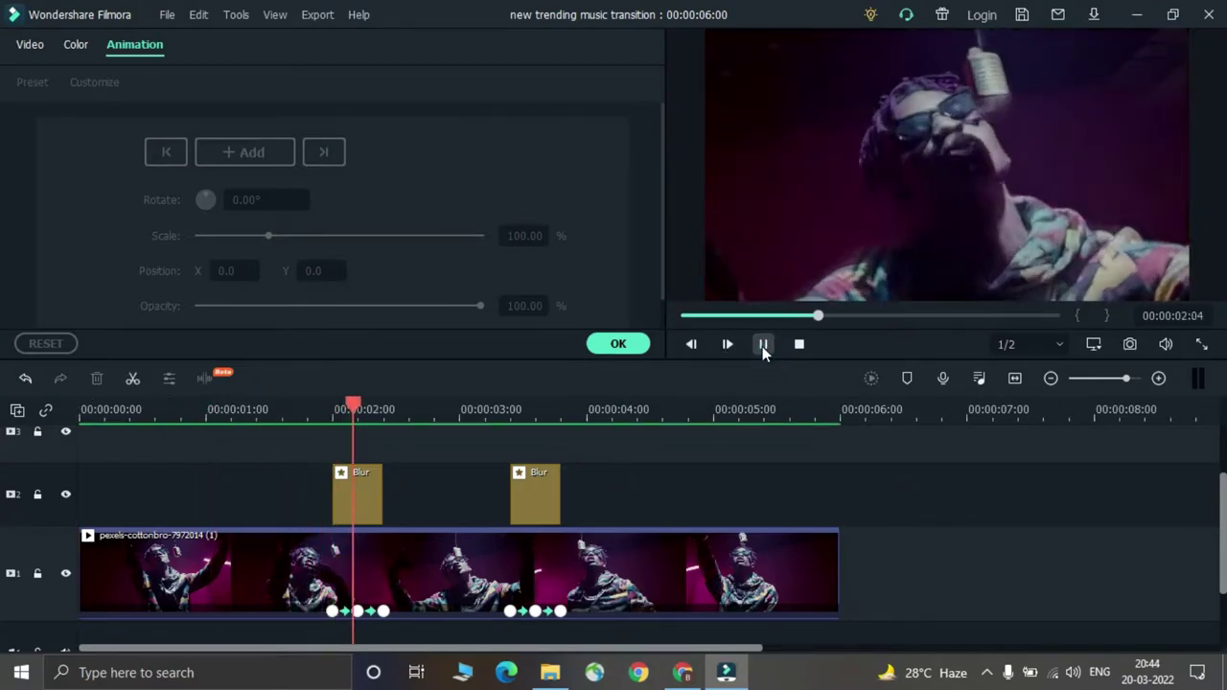
{"action": "left_click", "coordinate": [762, 346]}
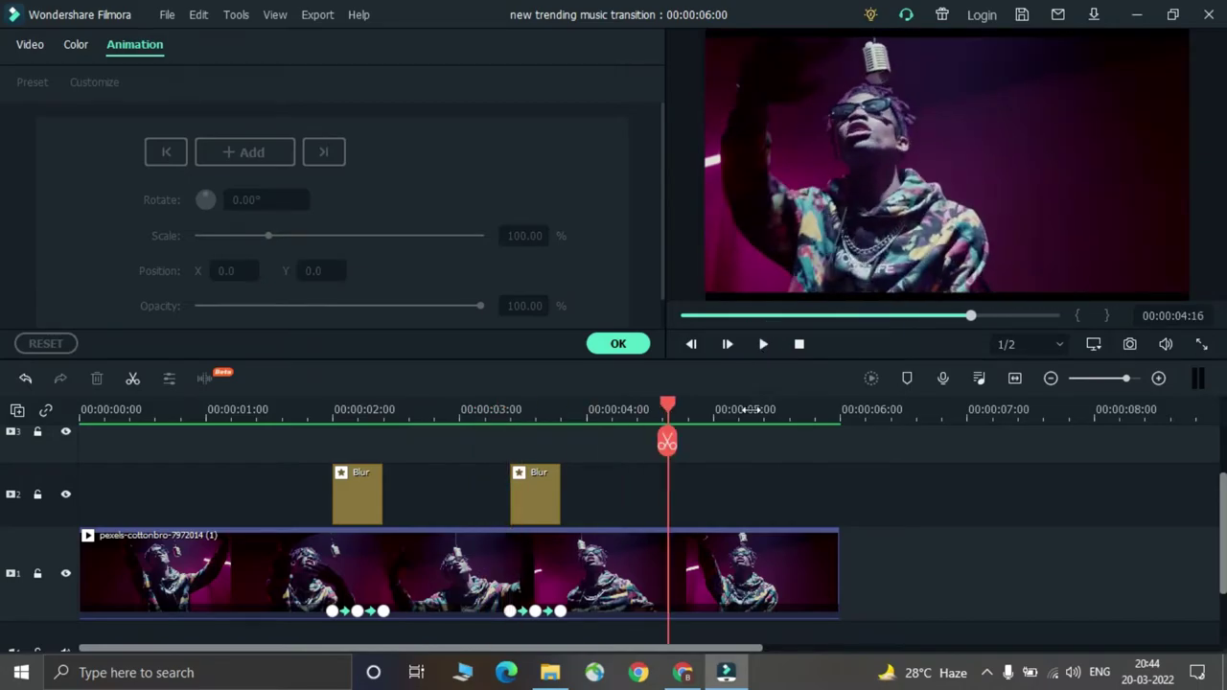
Close the animation settings and add the clip production ID_4089575 directly after the first clip
{"action": "left_click", "coordinate": [616, 348]}
{"action": "left_click", "coordinate": [46, 56]}
{"action": "left_click_drag", "start_coordinate": [402, 163], "coordinate": [767, 570]}
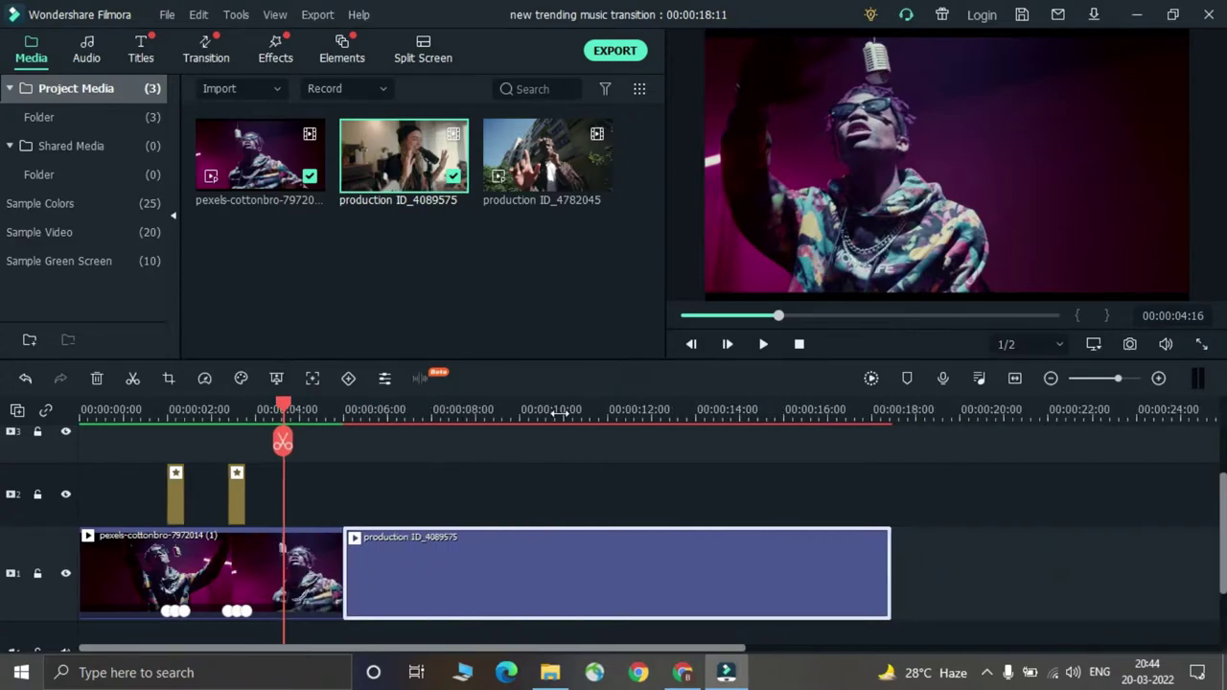
Split the production ID_4089575 clip at 00:00:10:00 and delete the part after the cut
{"action": "left_click_drag", "start_coordinate": [640, 412], "coordinate": [523, 419]}
{"action": "left_click", "coordinate": [520, 441]}
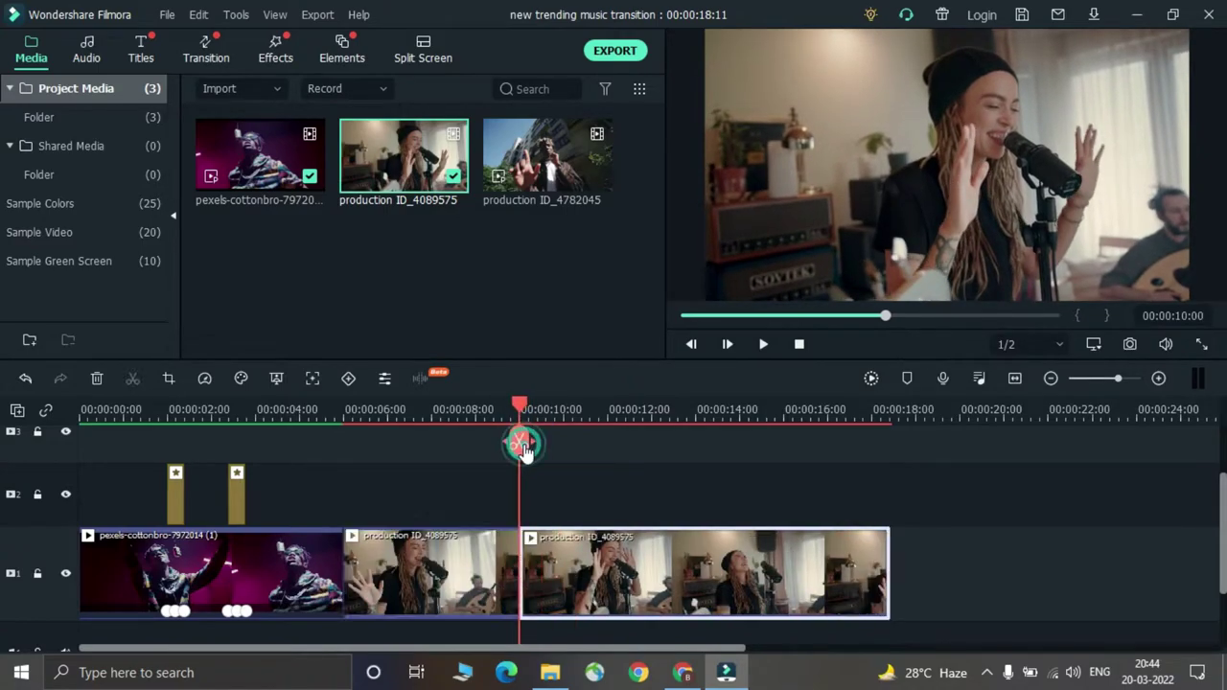
{"action": "key", "text": "Delete"}
Take a snapshot of the second clip's first frame at 00:00:06:00
{"action": "left_click", "coordinate": [347, 414]}
{"action": "left_click_drag", "start_coordinate": [355, 415], "coordinate": [475, 413]}
{"action": "left_click", "coordinate": [341, 416]}
{"action": "scroll", "coordinate": [404, 414], "scroll_direction": "up", "scroll_amount": 2}
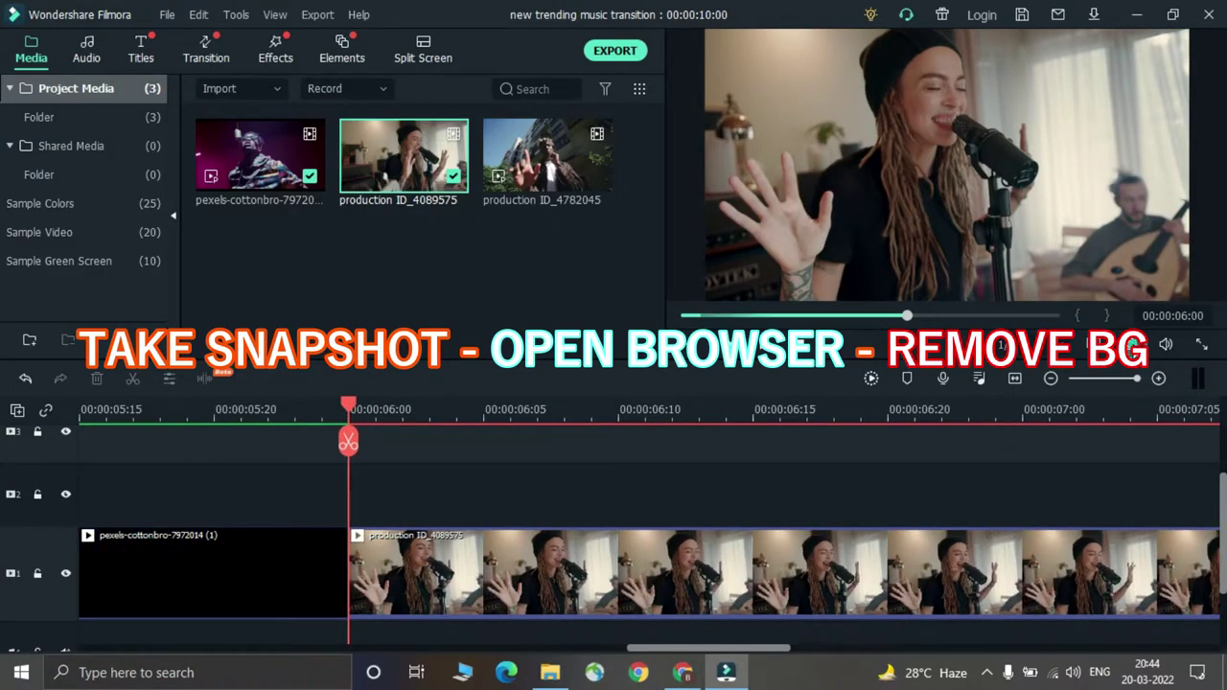
{"action": "left_click", "coordinate": [1129, 343]}
{"action": "scroll", "coordinate": [426, 398], "scroll_direction": "down", "scroll_amount": 2}
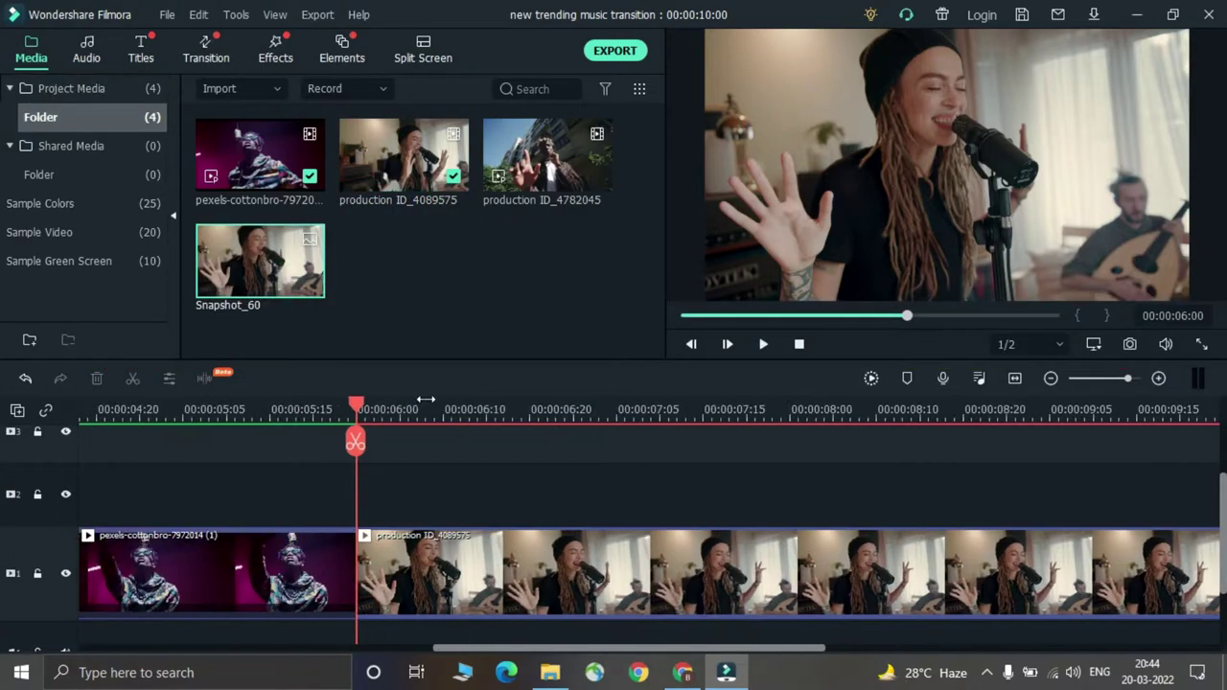
Switch to the web browser, find remove.bg with the search "remove bg", and use it to remove the background from the snapshot image
{"action": "left_click", "coordinate": [684, 667]}
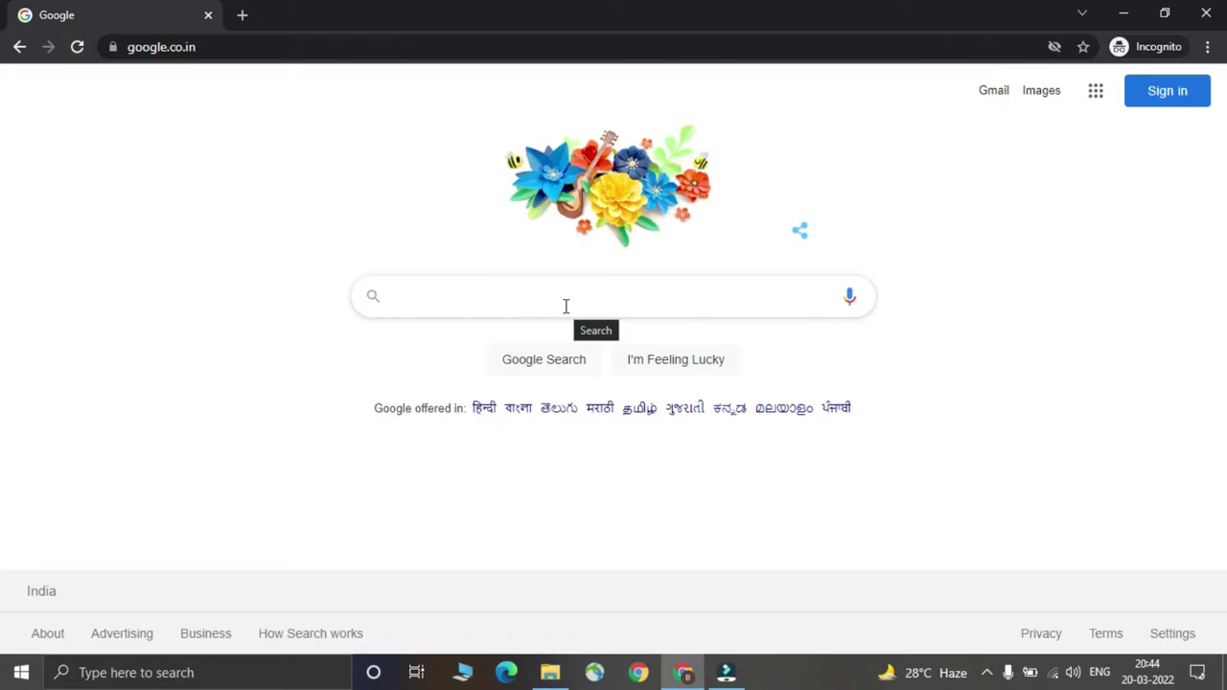
{"action": "type", "text": "remove bg"}
{"action": "key", "text": "Return"}
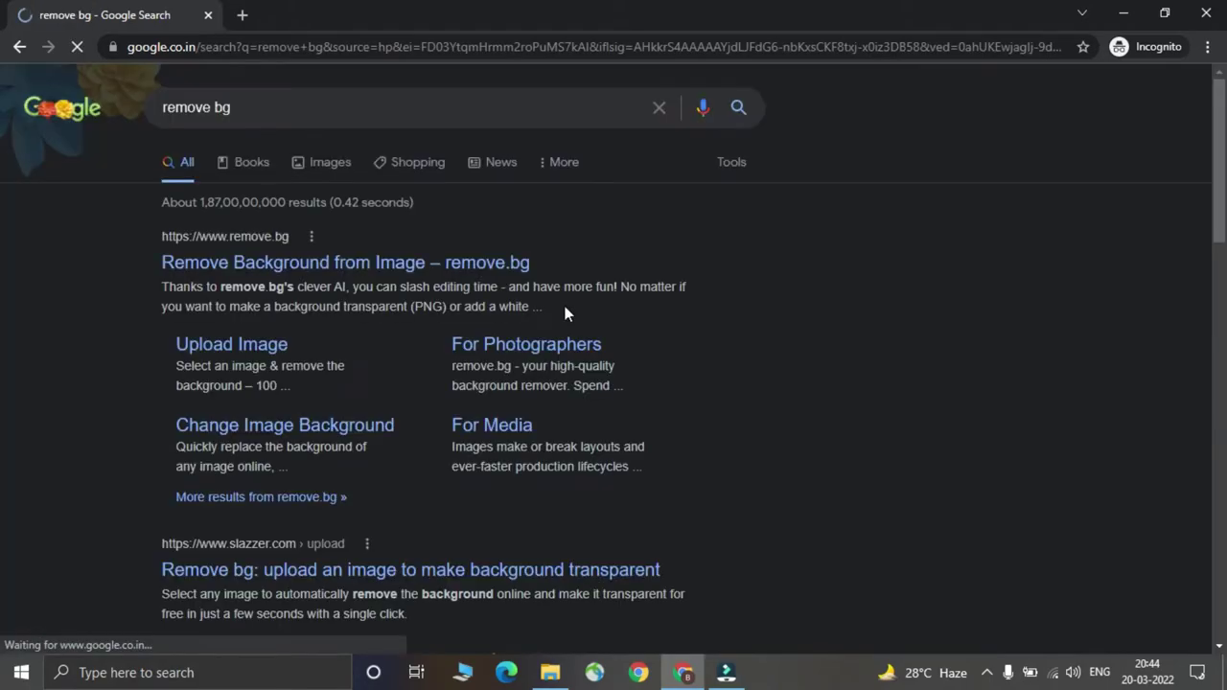
{"action": "left_click", "coordinate": [455, 268]}
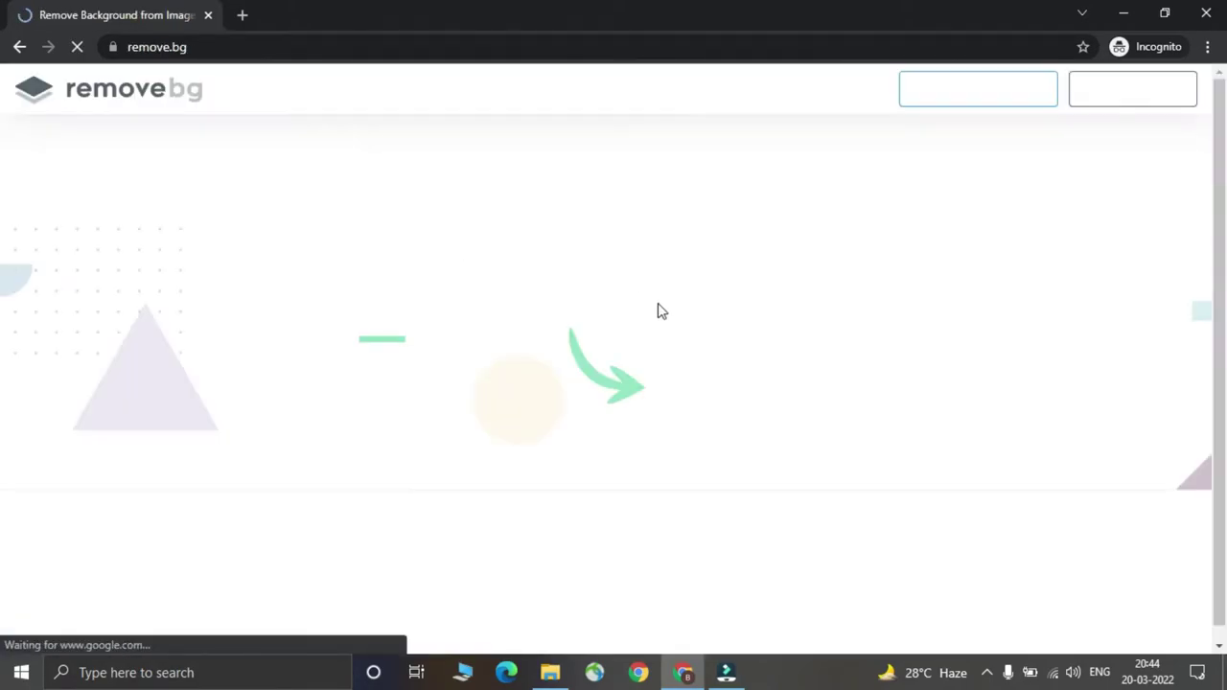
{"action": "left_click", "coordinate": [885, 448]}
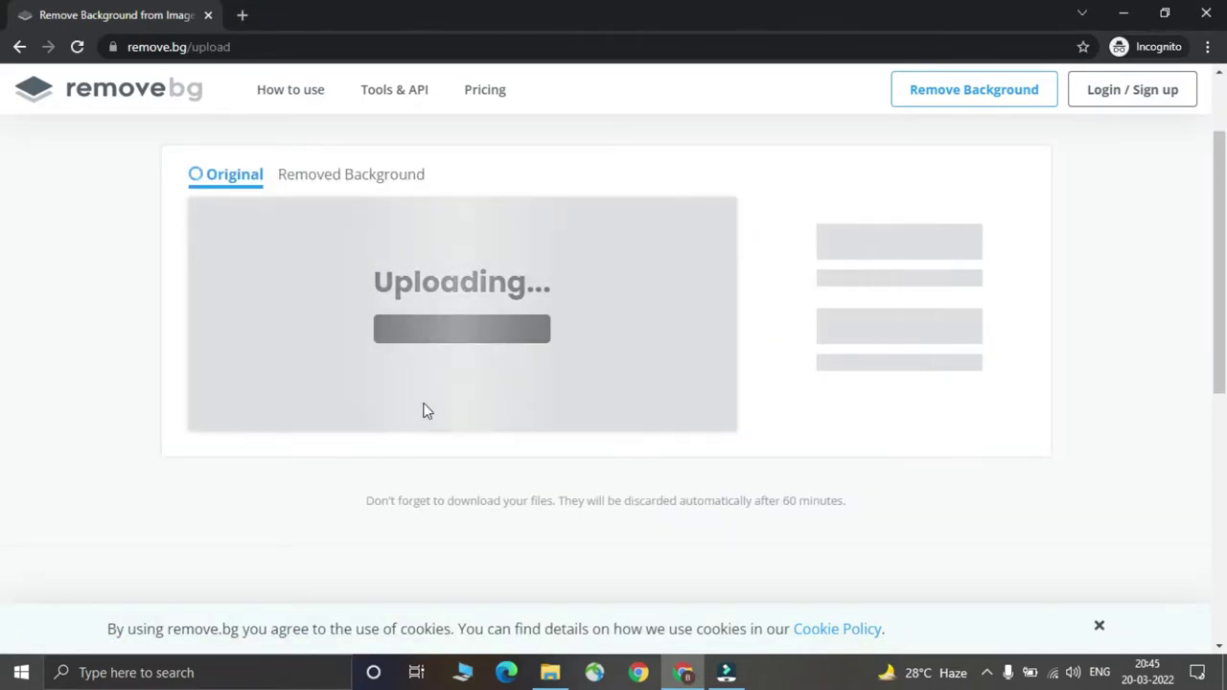
{"action": "left_click", "coordinate": [852, 271]}
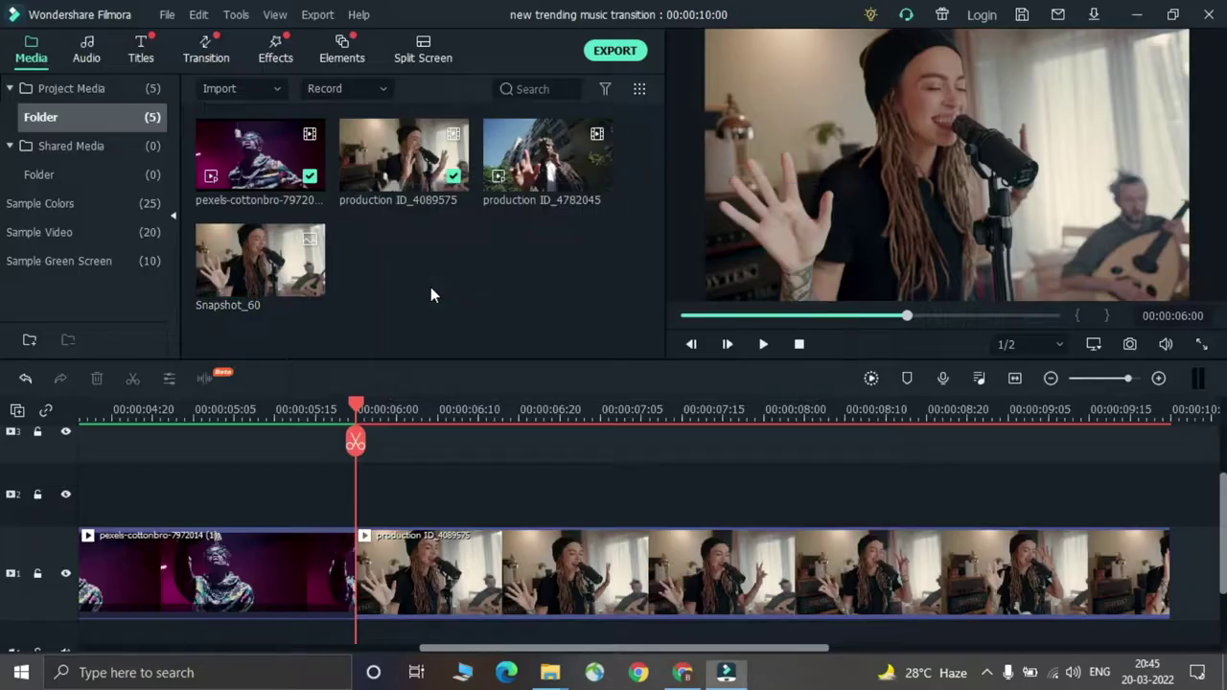
Place the background-removed Snapshot_60 image on video track 2, trimmed to run from 00:00:05:15 to about the start of the second clip
{"action": "left_click_drag", "start_coordinate": [388, 394], "coordinate": [361, 396]}
{"action": "left_click_drag", "start_coordinate": [356, 407], "coordinate": [350, 433]}
{"action": "left_click_drag", "start_coordinate": [403, 260], "coordinate": [432, 460]}
{"action": "left_click_drag", "start_coordinate": [426, 414], "coordinate": [573, 415]}
{"action": "left_click", "coordinate": [434, 440]}
{"action": "key", "text": "Delete"}
Add custom animation keyframes at the end of the Snapshot_60 overlay and at its start at 00:00:05:15
{"action": "left_click", "coordinate": [449, 491]}
{"action": "double_click", "coordinate": [448, 493]}
{"action": "left_click_drag", "start_coordinate": [350, 412], "coordinate": [184, 409]}
{"action": "left_click", "coordinate": [138, 44]}
{"action": "left_click", "coordinate": [95, 82]}
{"action": "left_click", "coordinate": [257, 151]}
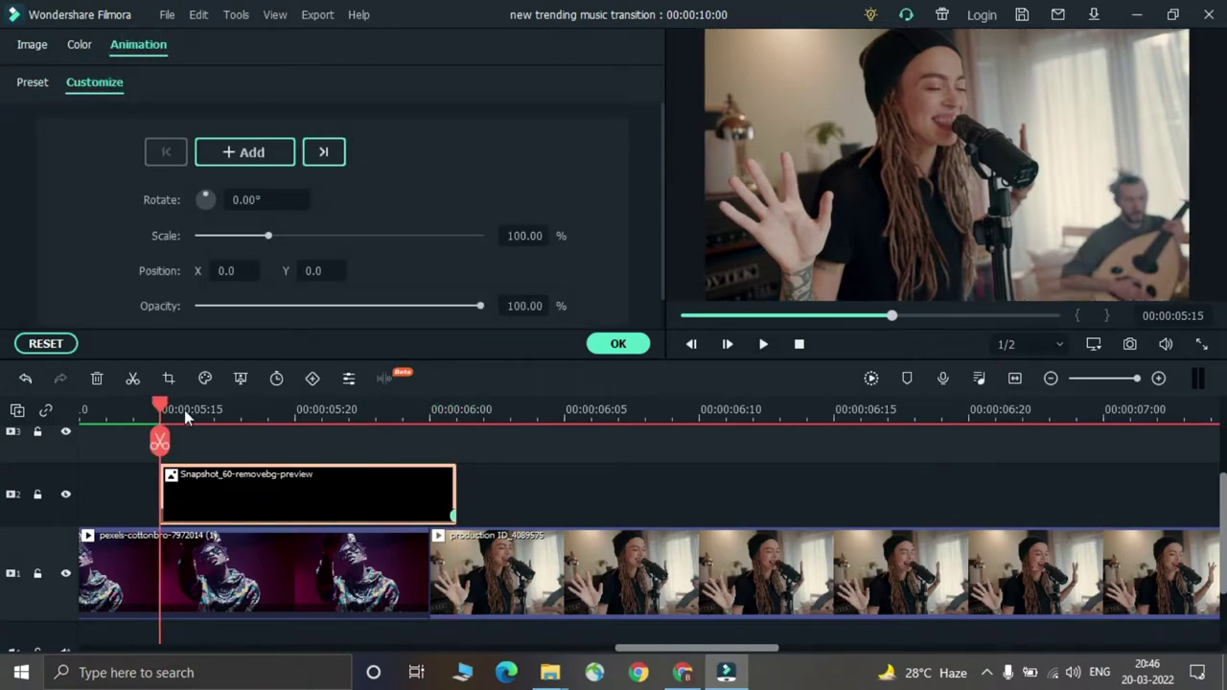
{"action": "left_click", "coordinate": [245, 152]}
With video track 1 locked, shrink the overlay at its first keyframe to 39.09% and move it to X -265.4, Y -165.5
{"action": "left_click", "coordinate": [920, 175]}
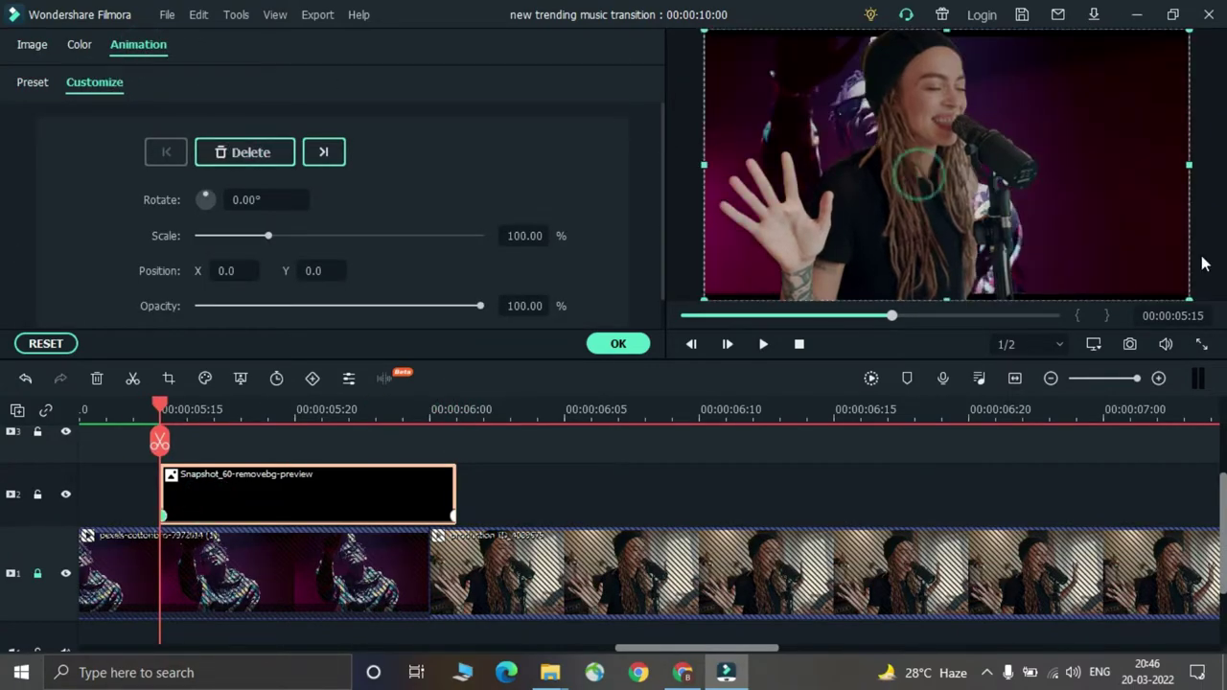
{"action": "left_click_drag", "start_coordinate": [1188, 30], "coordinate": [716, 297]}
{"action": "left_click_drag", "start_coordinate": [431, 410], "coordinate": [165, 411]}
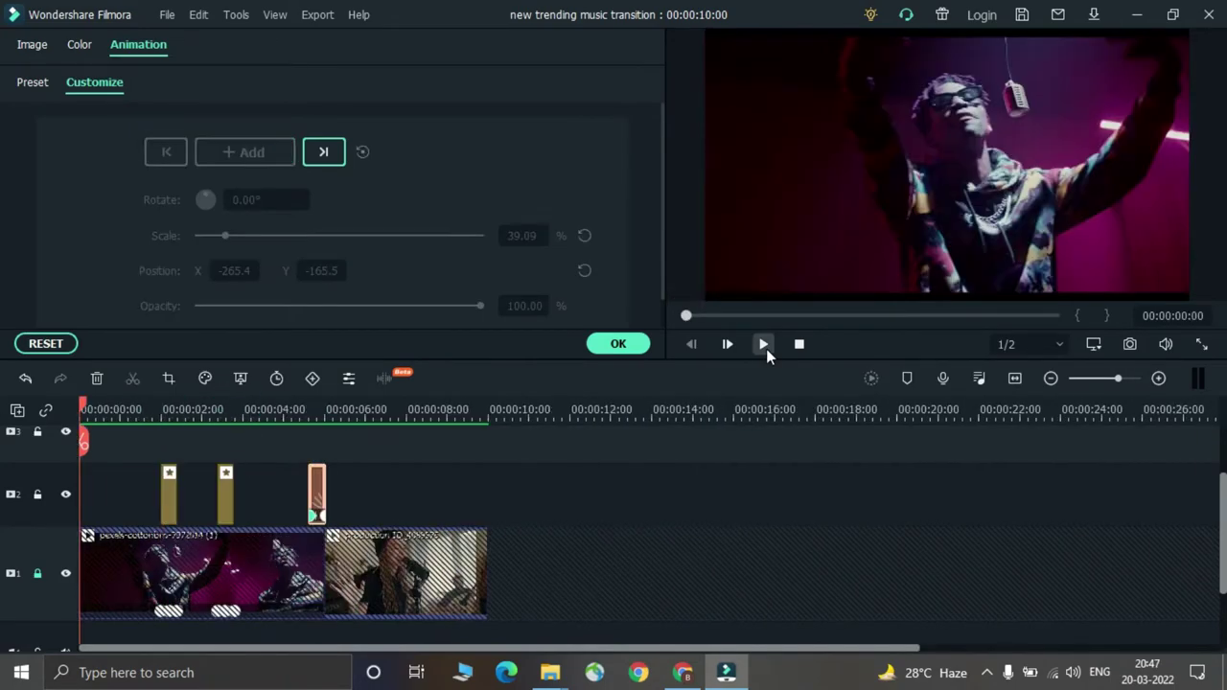
Play the sequence from the beginning to preview the cut-out transition into the second clip
{"action": "left_click", "coordinate": [766, 349]}
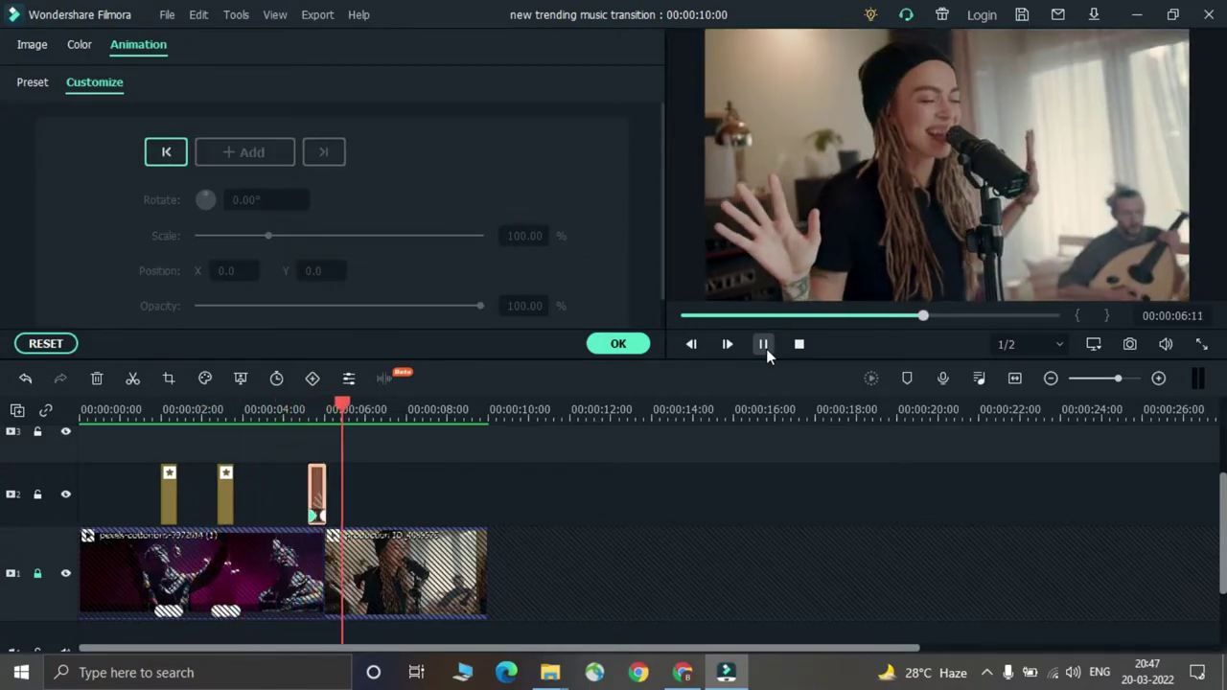
{"action": "left_click", "coordinate": [764, 344]}
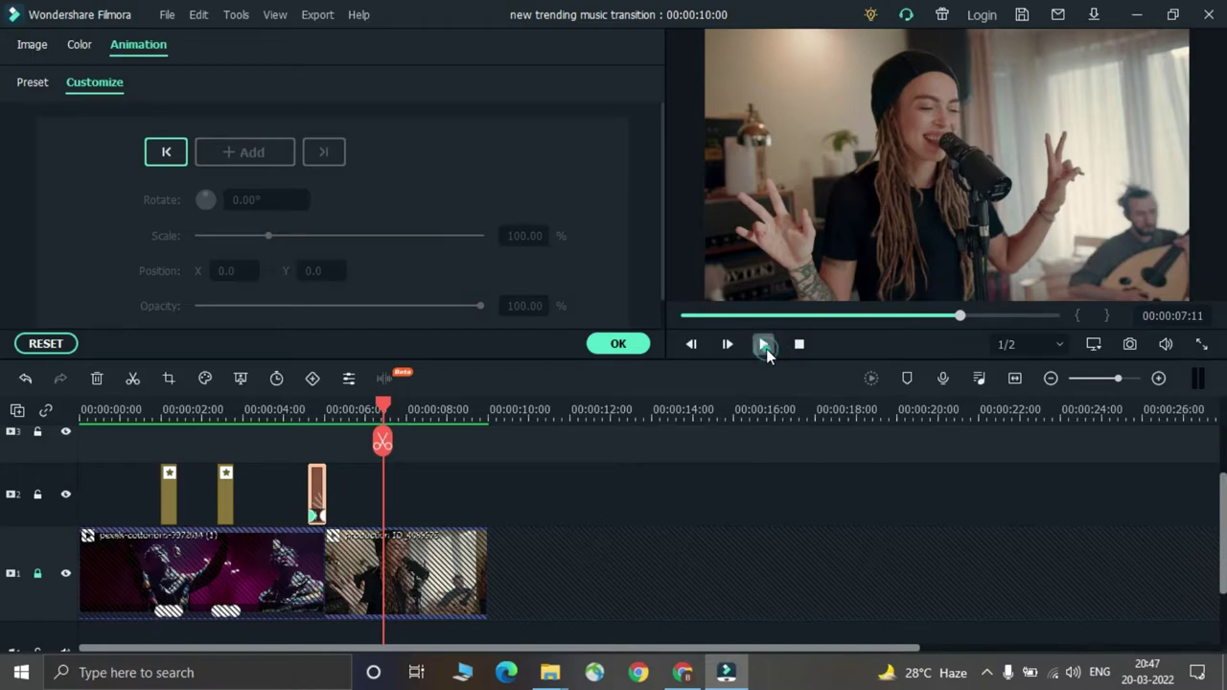
{"action": "left_click", "coordinate": [764, 344]}
Add the clip production ID_4782045 directly after the second clip and import the background-removed Snapshot_59 image into the project media
{"action": "left_click", "coordinate": [625, 341]}
{"action": "left_click_drag", "start_coordinate": [546, 155], "coordinate": [498, 573]}
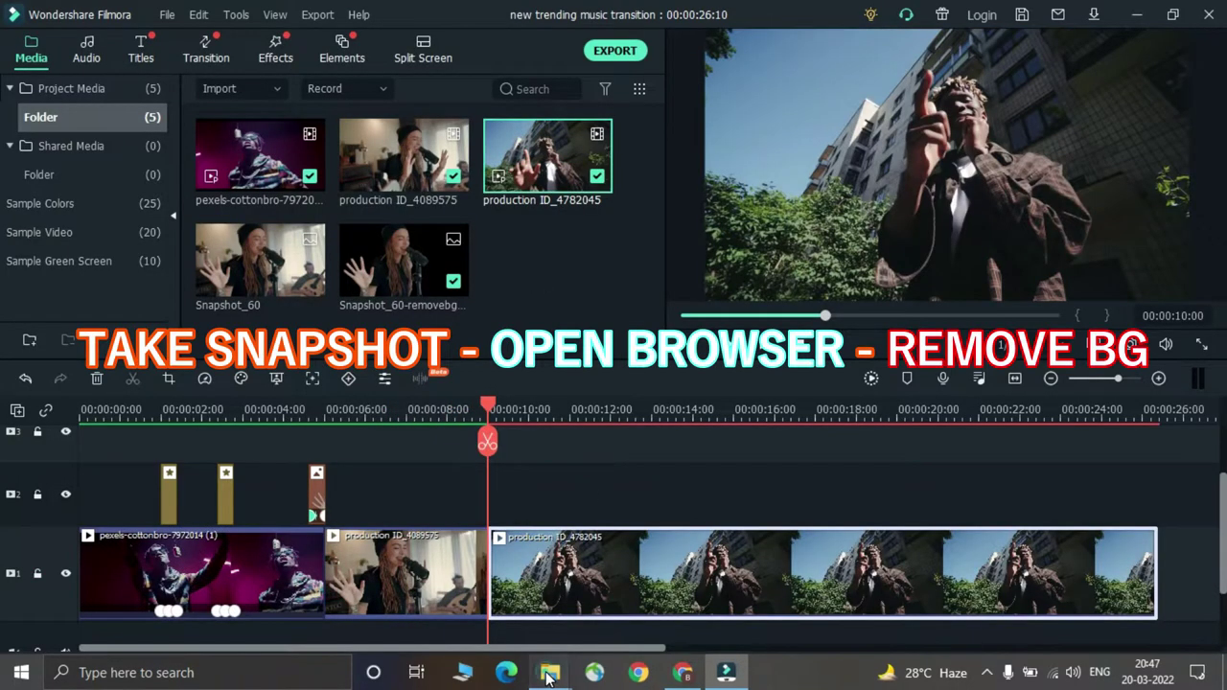
{"action": "left_click", "coordinate": [548, 674]}
{"action": "left_click_drag", "start_coordinate": [162, 163], "coordinate": [560, 291]}
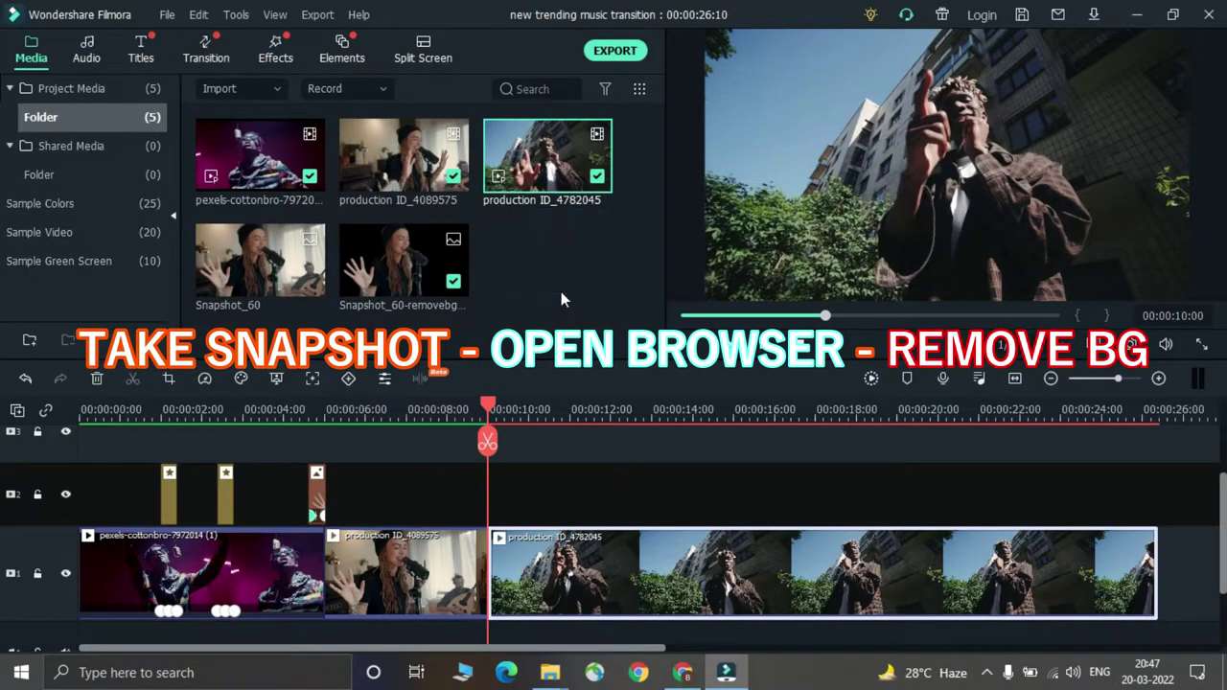
Place the background-removed Snapshot_59 image on video track 2, running from 00:00:09:15 to 00:00:10:01
{"action": "left_click_drag", "start_coordinate": [534, 411], "coordinate": [159, 418]}
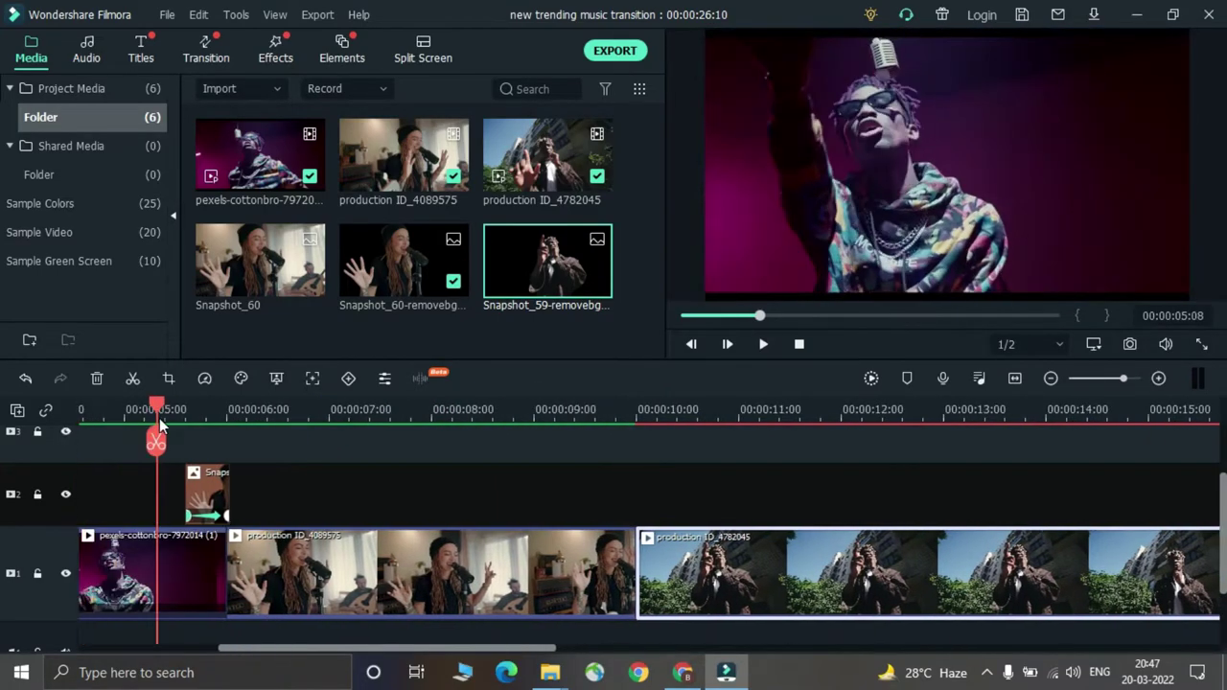
{"action": "left_click_drag", "start_coordinate": [334, 396], "coordinate": [481, 431]}
{"action": "left_click_drag", "start_coordinate": [700, 442], "coordinate": [629, 517]}
{"action": "left_click", "coordinate": [640, 418]}
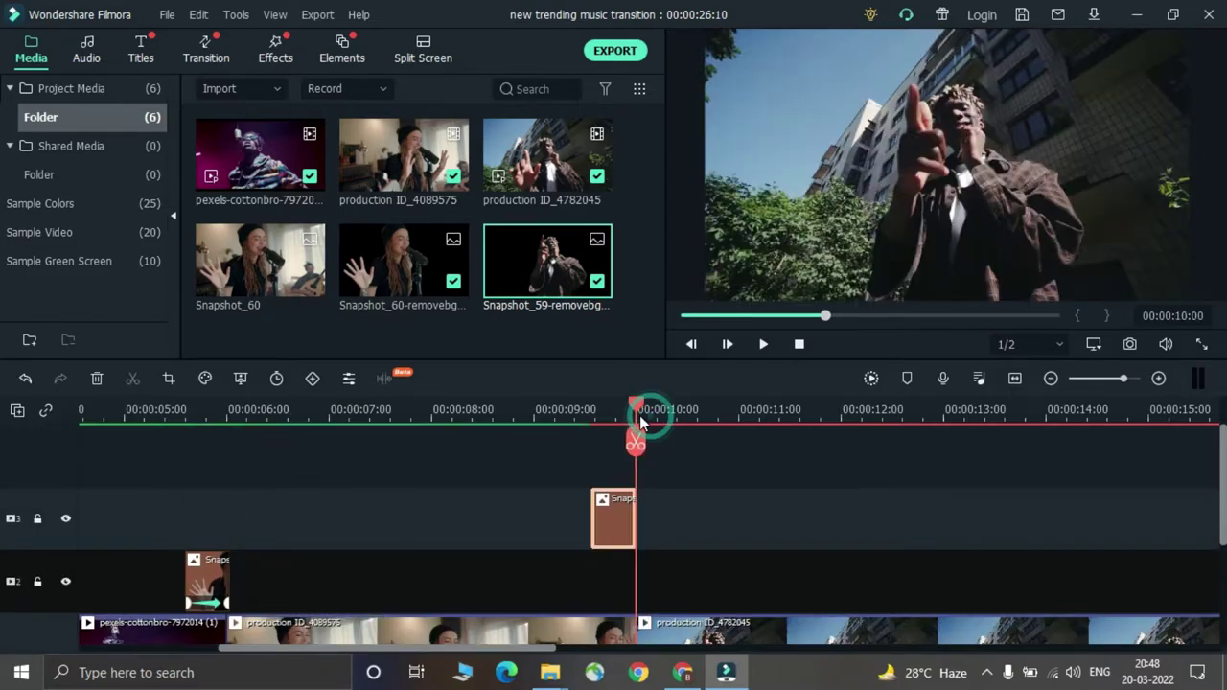
{"action": "scroll", "coordinate": [641, 418], "scroll_direction": "up", "scroll_amount": 4}
{"action": "left_click", "coordinate": [657, 426]}
{"action": "left_click_drag", "start_coordinate": [635, 513], "coordinate": [608, 580]}
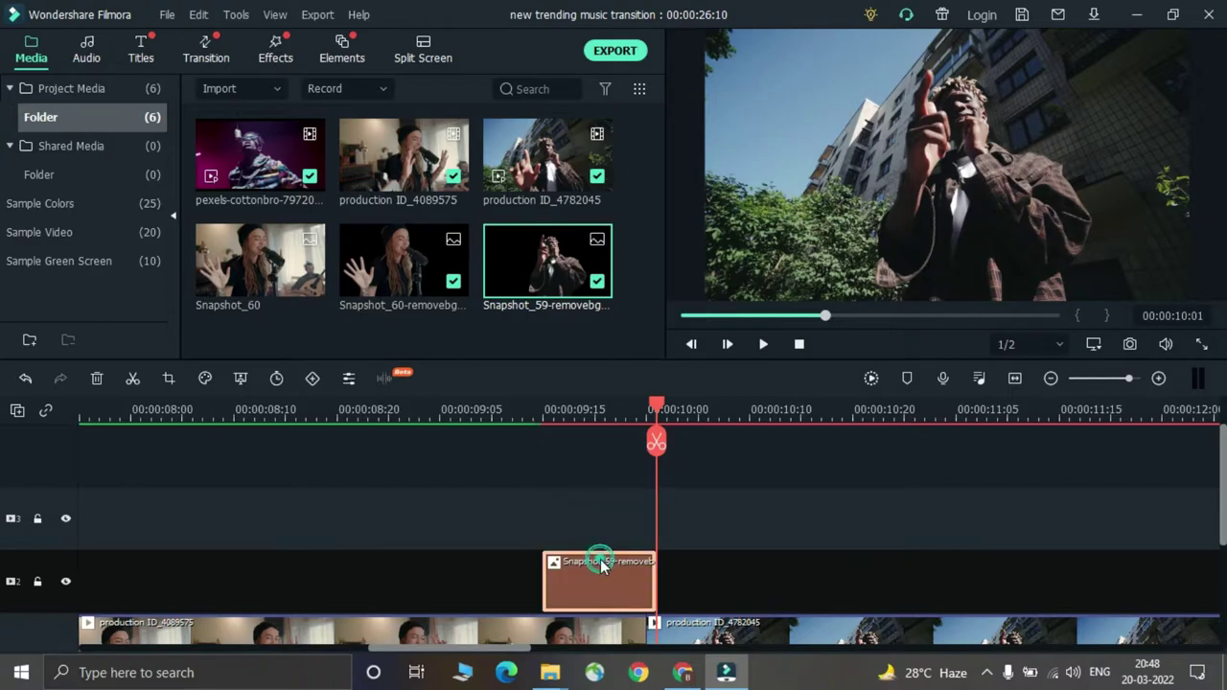
Add custom animation keyframes to the Snapshot_59 overlay at 00:00:09:15 and at its end at 00:00:10:01
{"action": "double_click", "coordinate": [601, 566]}
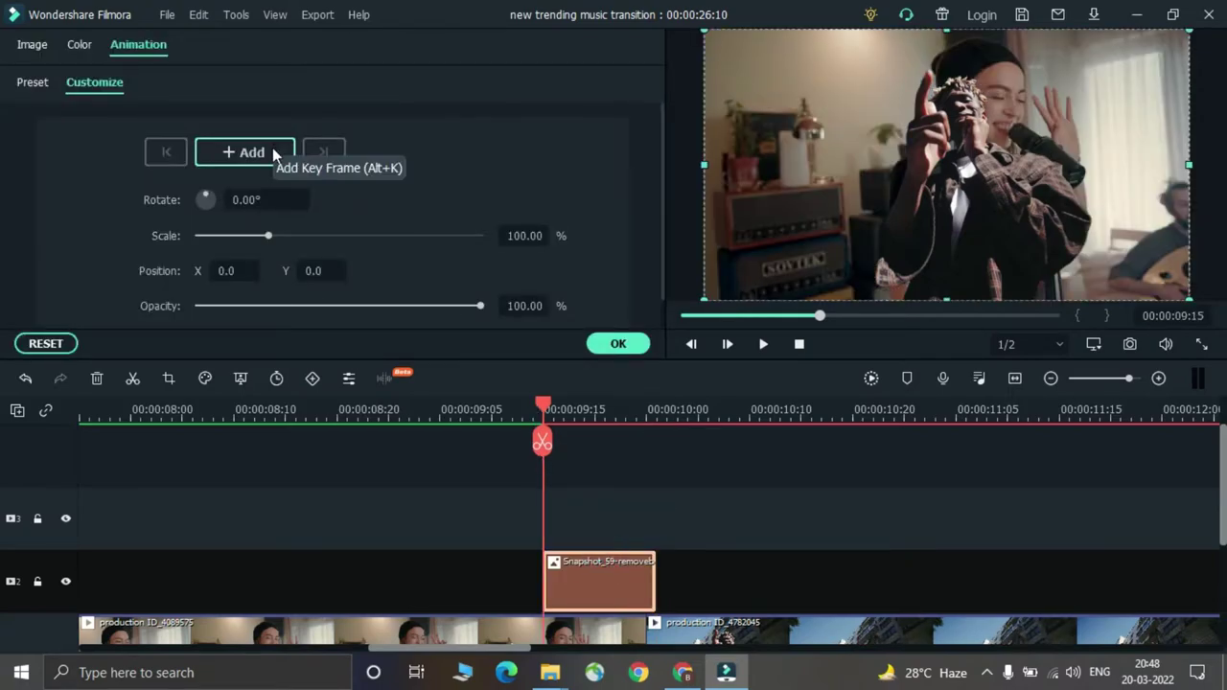
{"action": "left_click", "coordinate": [275, 150]}
{"action": "left_click_drag", "start_coordinate": [547, 411], "coordinate": [655, 460]}
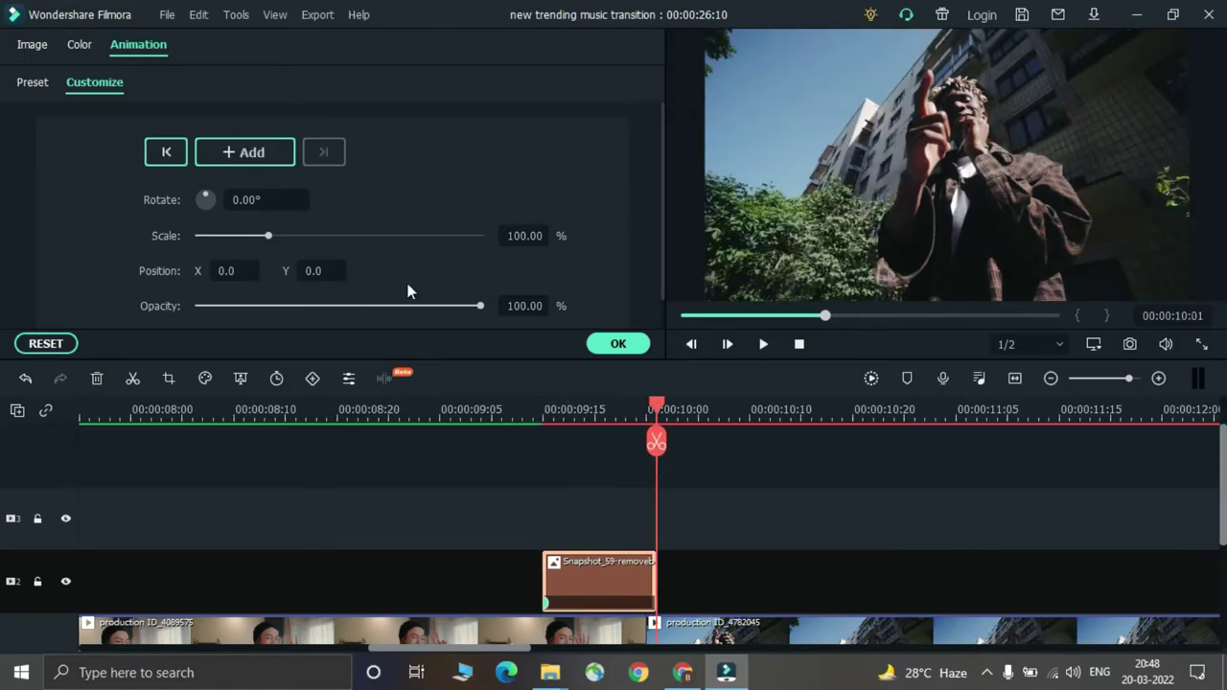
At the Snapshot_59 overlay's first keyframe, scale it down to 26.40% and move it to X 284.7, Y -172.1
{"action": "left_click", "coordinate": [546, 600]}
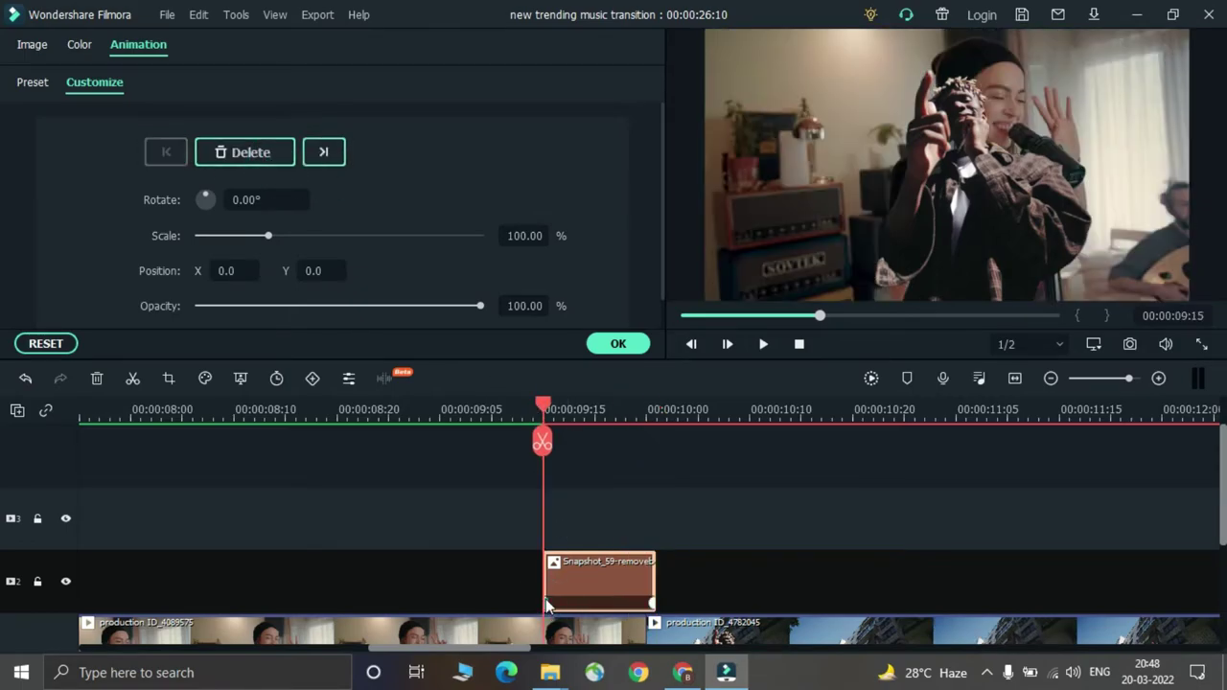
{"action": "left_click", "coordinate": [936, 245]}
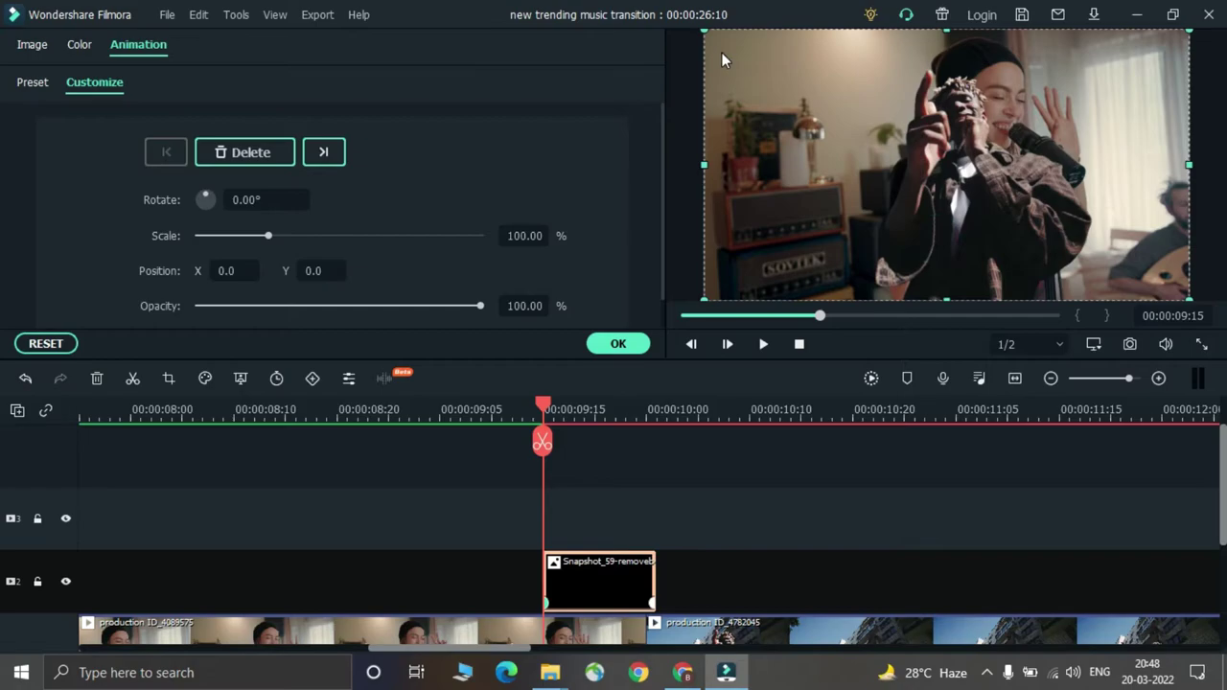
{"action": "left_click_drag", "start_coordinate": [893, 116], "coordinate": [1193, 308]}
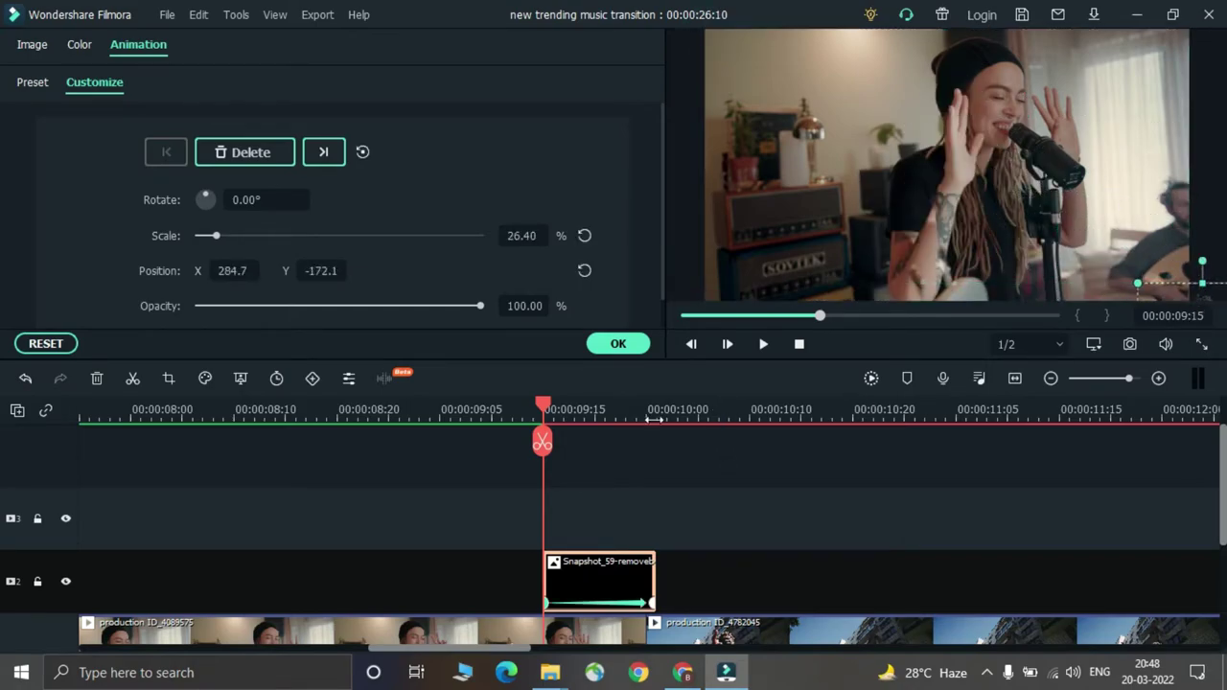
Play the sequence from 00:00:09:06 to preview the transition into the third clip
{"action": "left_click_drag", "start_coordinate": [543, 409], "coordinate": [331, 416]}
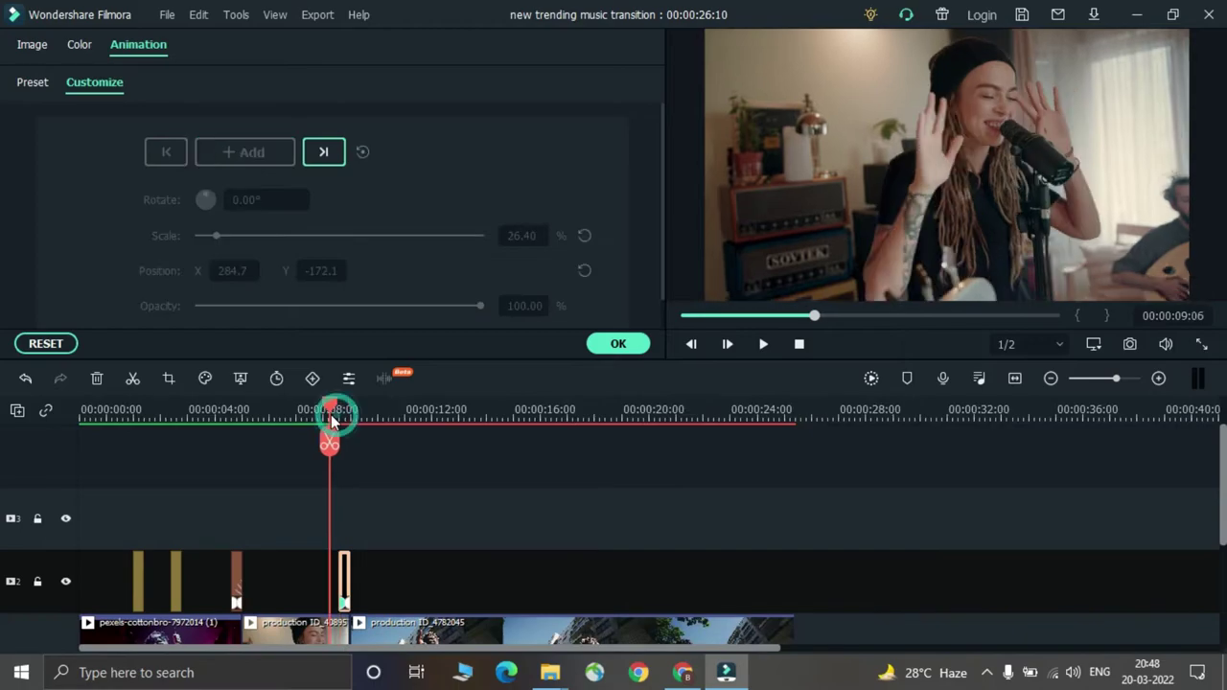
{"action": "left_click", "coordinate": [763, 345]}
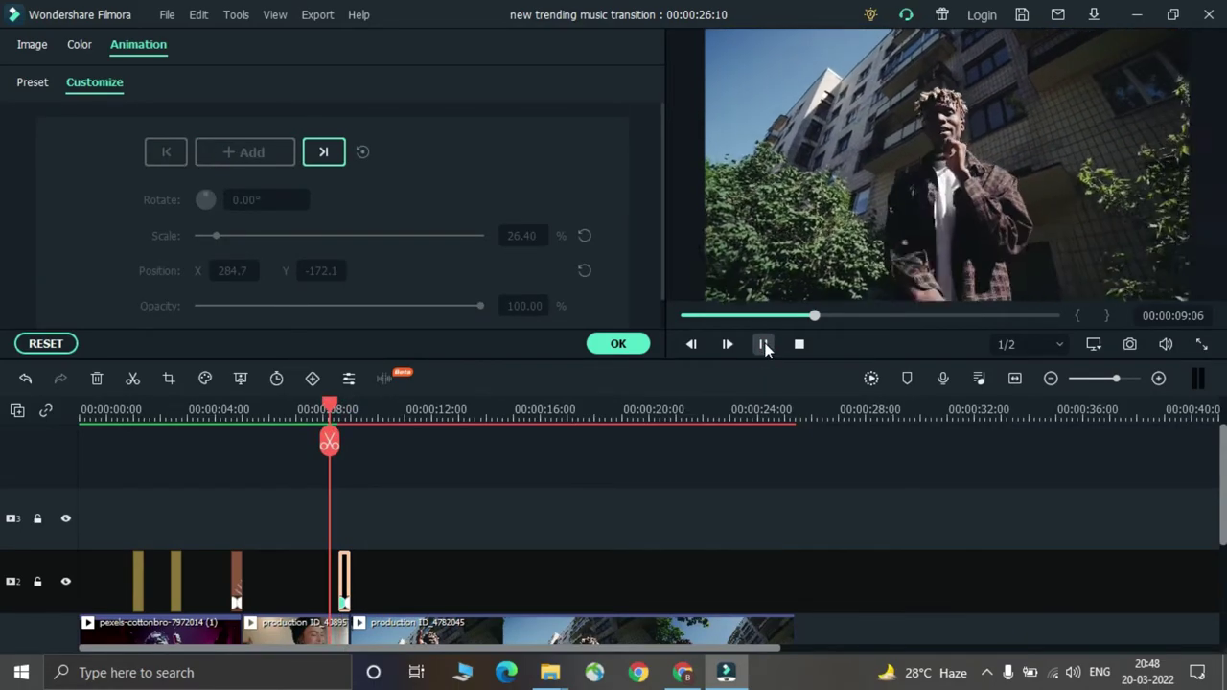
{"action": "left_click", "coordinate": [764, 346]}
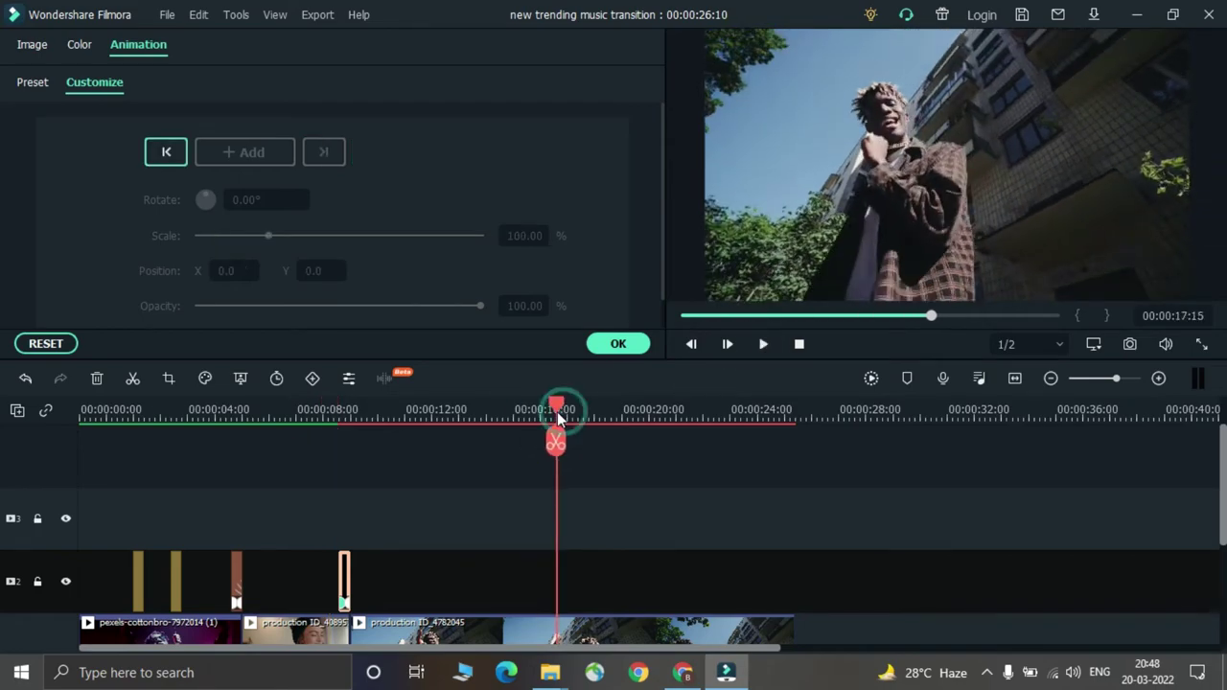
Split the production ID_4782045 clip at 00:00:17:20 and delete the part after the cut
{"action": "left_click_drag", "start_coordinate": [545, 412], "coordinate": [562, 418]}
{"action": "left_click", "coordinate": [561, 439]}
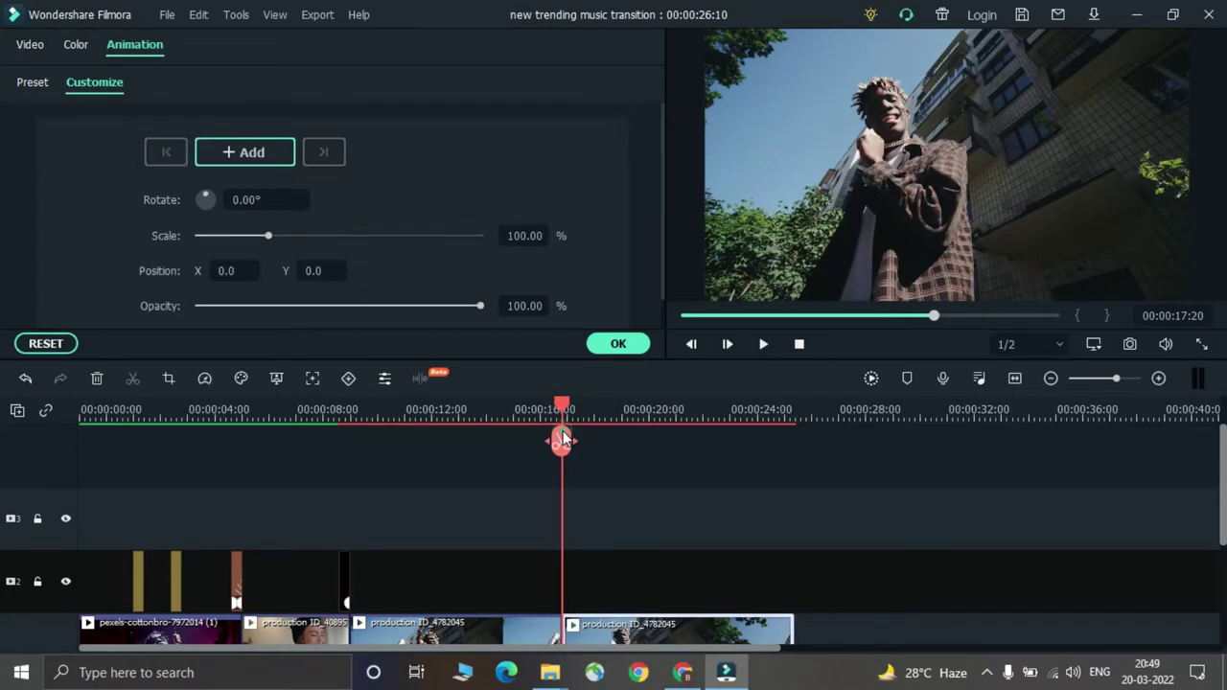
{"action": "scroll", "coordinate": [855, 485], "scroll_direction": "down", "scroll_amount": 2}
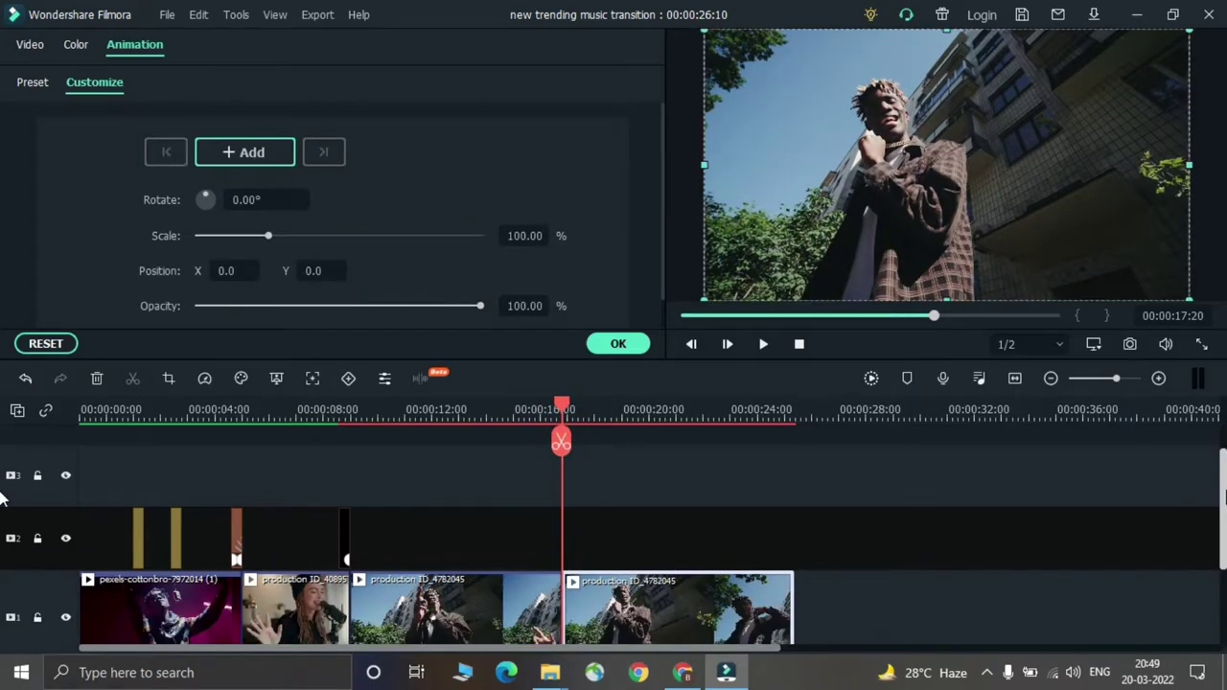
{"action": "key", "text": "Delete"}
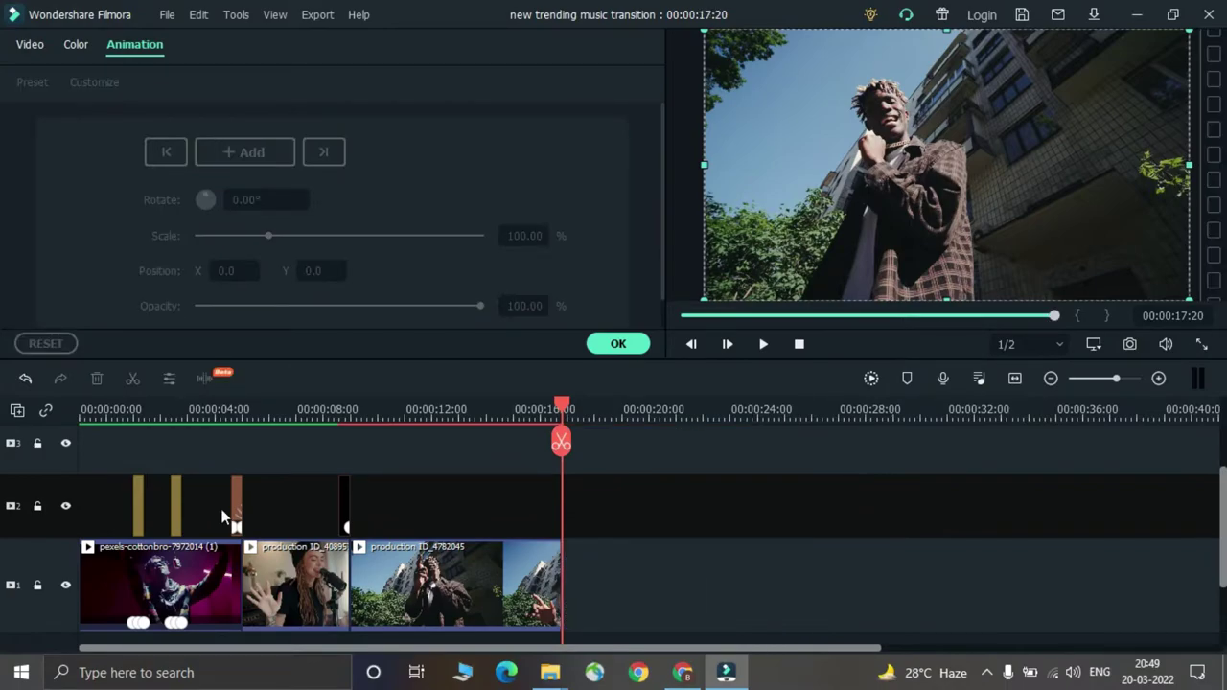
Group the four items on video track 2 together with the first two clips on track 1
{"action": "left_click", "coordinate": [319, 565]}
{"action": "left_click", "coordinate": [132, 498]}
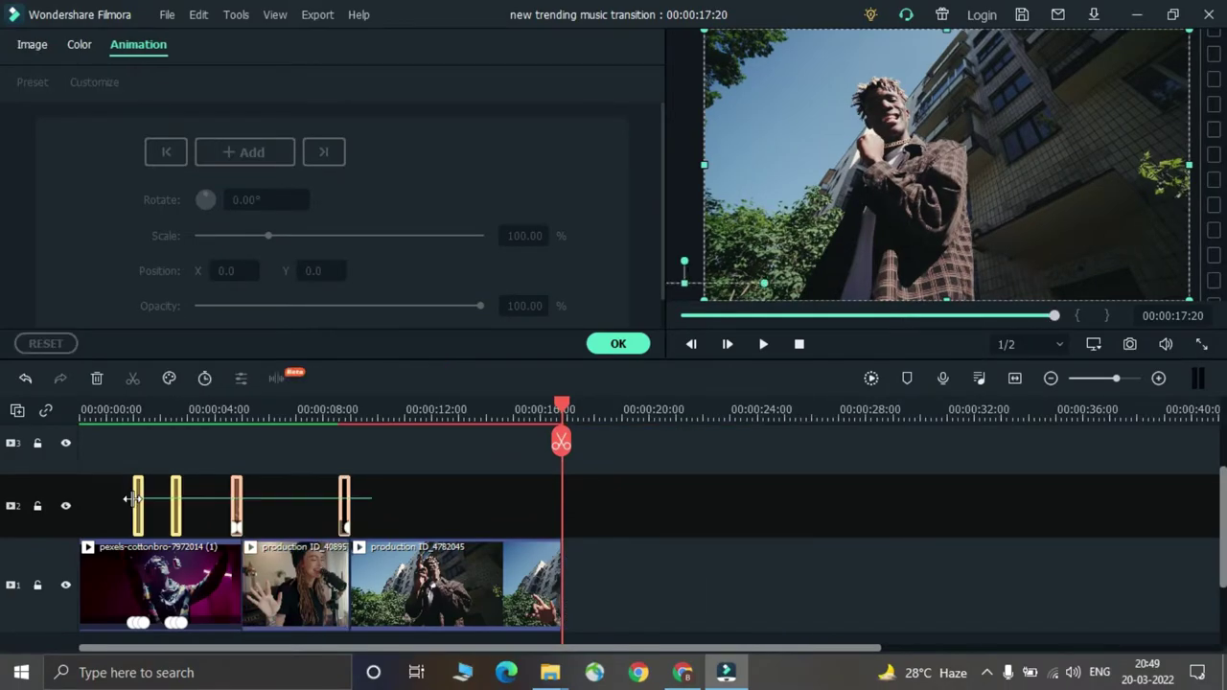
{"action": "right_click", "coordinate": [297, 499]}
{"action": "left_click", "coordinate": [379, 228]}
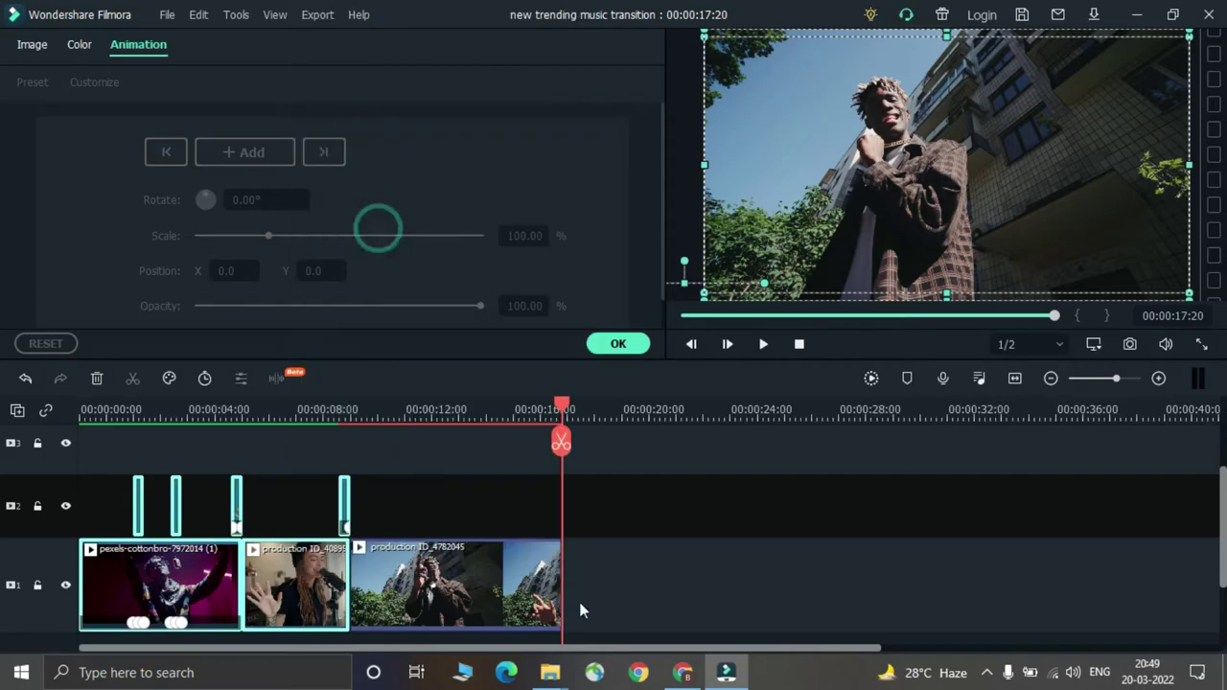
Close the animation settings, copy the trimmed production ID_4782045 clip and paste the copy onto video track 2
{"action": "left_click", "coordinate": [501, 602]}
{"action": "left_click", "coordinate": [615, 341]}
{"action": "left_click_drag", "start_coordinate": [556, 413], "coordinate": [361, 424]}
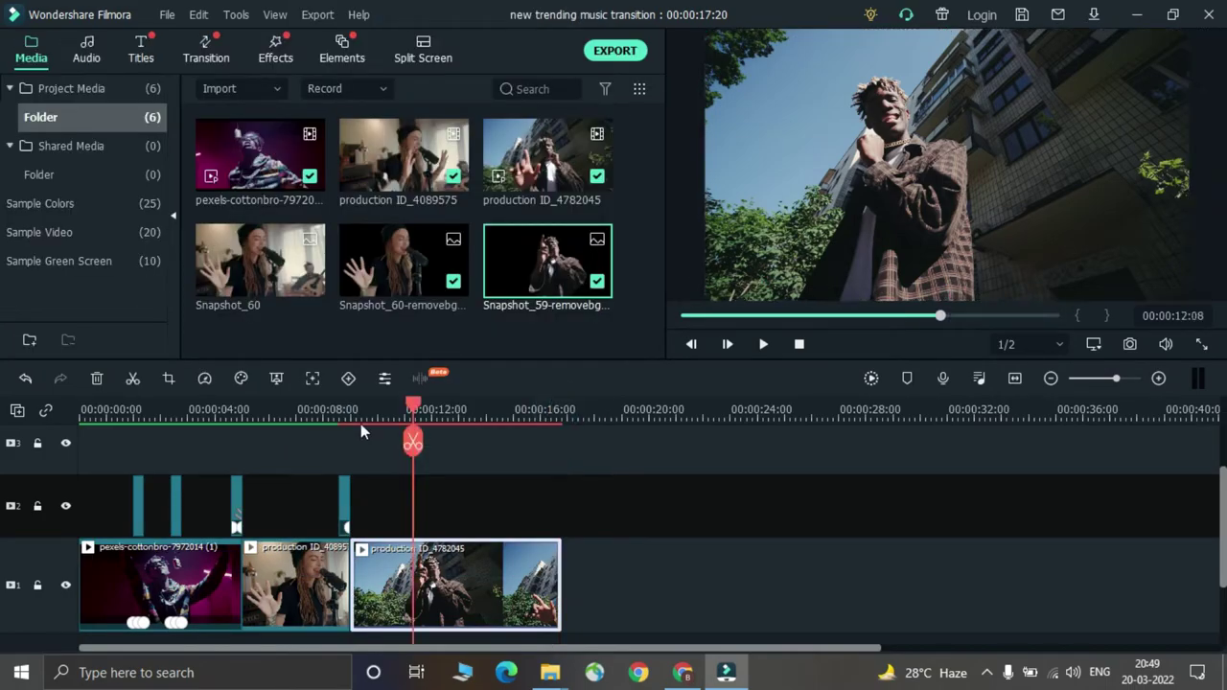
{"action": "right_click", "coordinate": [427, 556]}
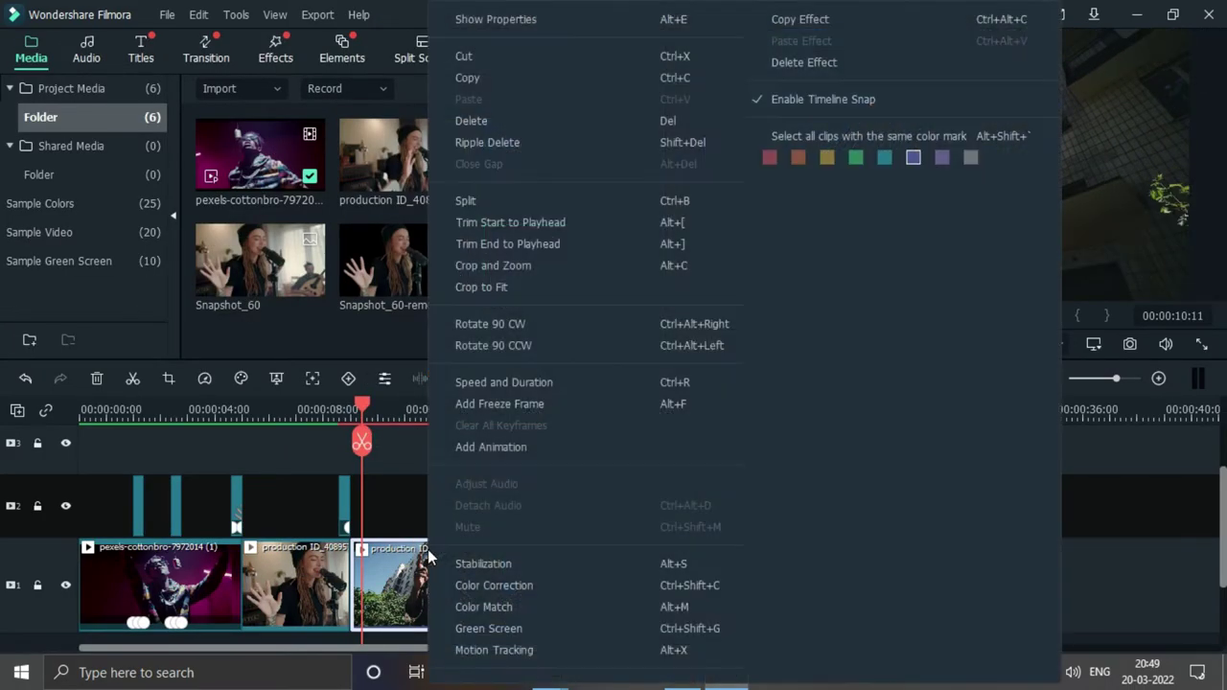
{"action": "left_click", "coordinate": [513, 77]}
{"action": "left_click", "coordinate": [596, 418]}
{"action": "right_click", "coordinate": [654, 515]}
{"action": "left_click", "coordinate": [699, 98]}
Move the pasted copy on video track 2 directly above the original production ID_4782045 clip, starting at 00:00:10:01
{"action": "left_click_drag", "start_coordinate": [671, 496], "coordinate": [422, 514]}
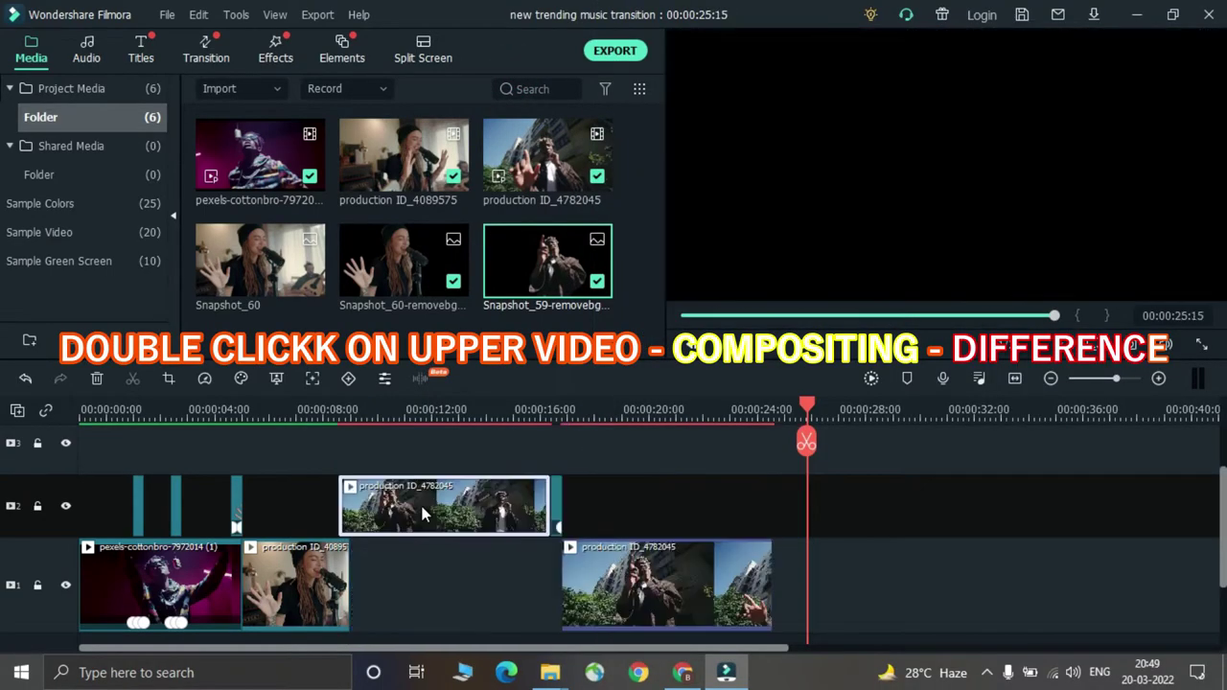
{"action": "key", "text": "ctrl+z"}
{"action": "left_click_drag", "start_coordinate": [665, 516], "coordinate": [430, 492]}
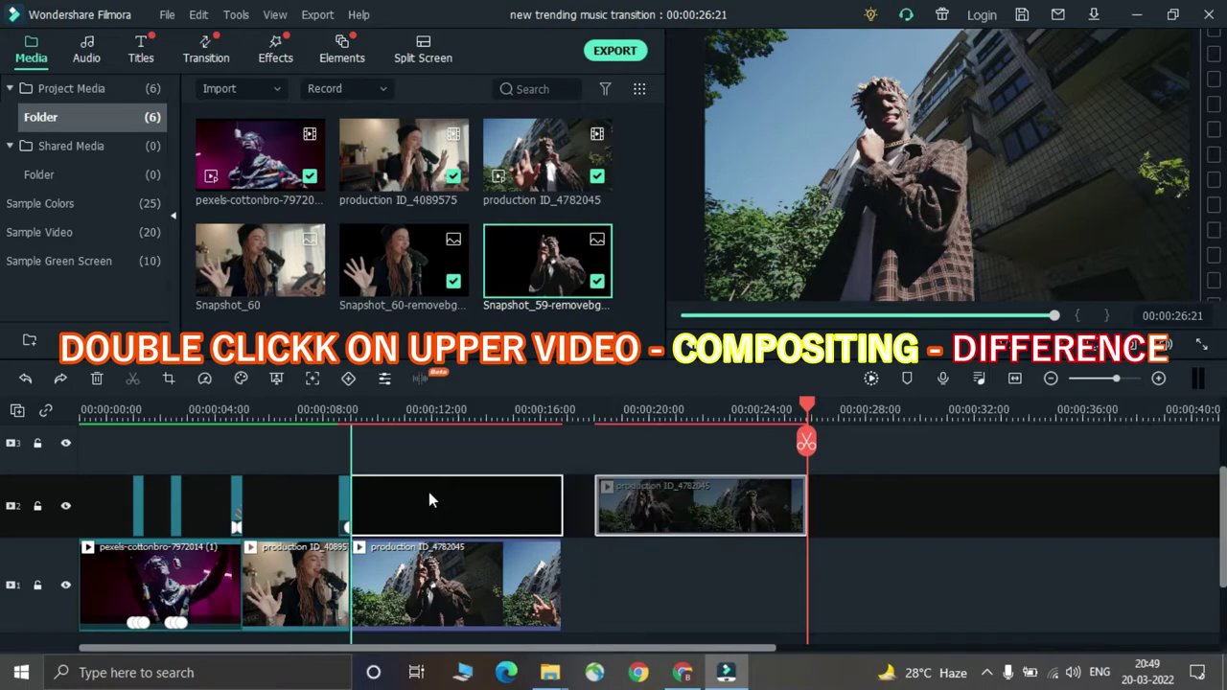
Set the blending mode of the production ID_4782045 copy on video track 2 to Difference
{"action": "double_click", "coordinate": [428, 492]}
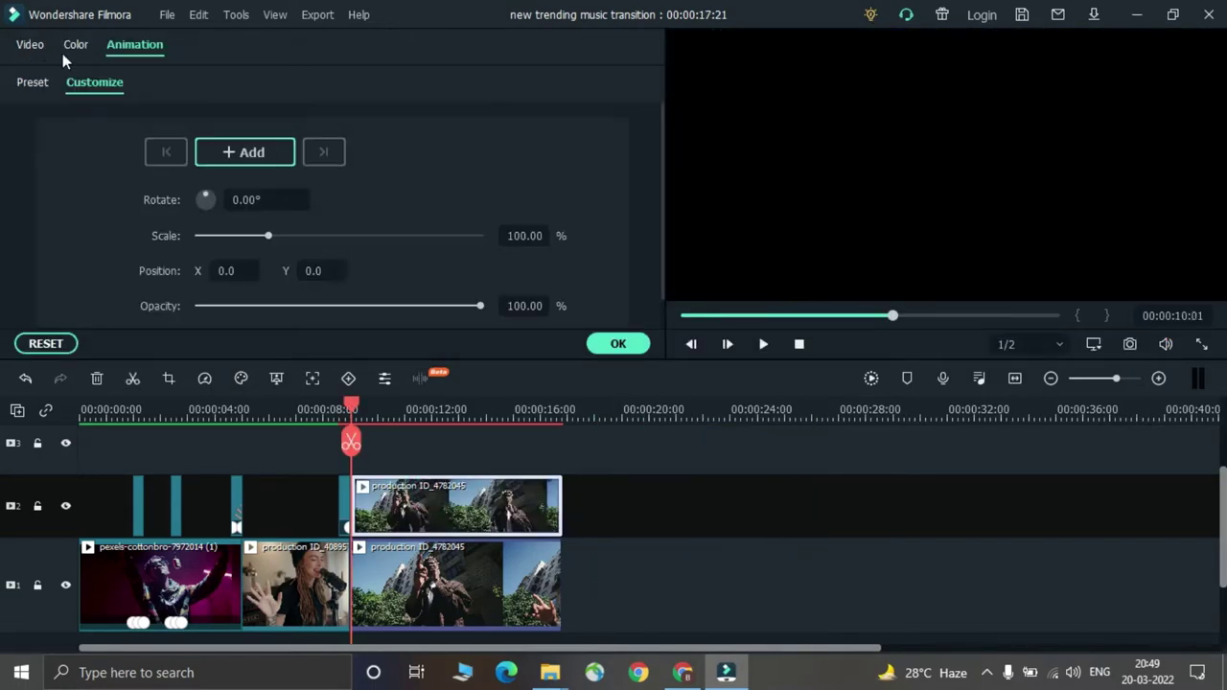
{"action": "left_click", "coordinate": [30, 45]}
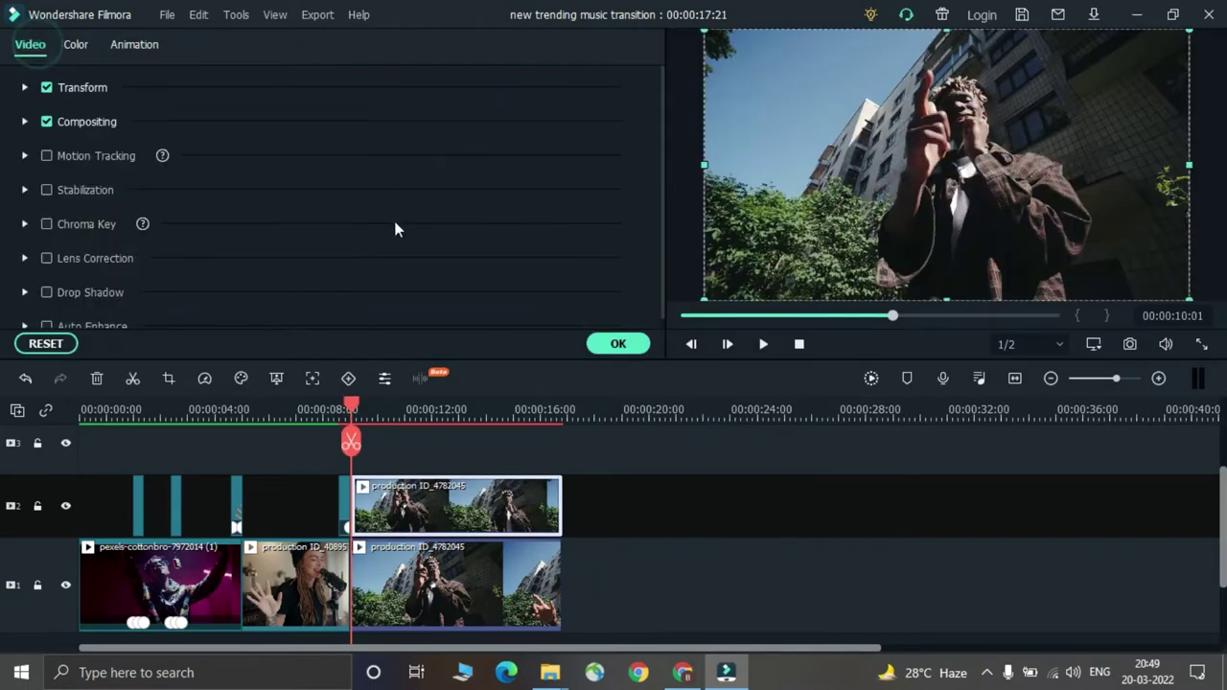
{"action": "left_click", "coordinate": [26, 122]}
{"action": "left_click", "coordinate": [310, 171]}
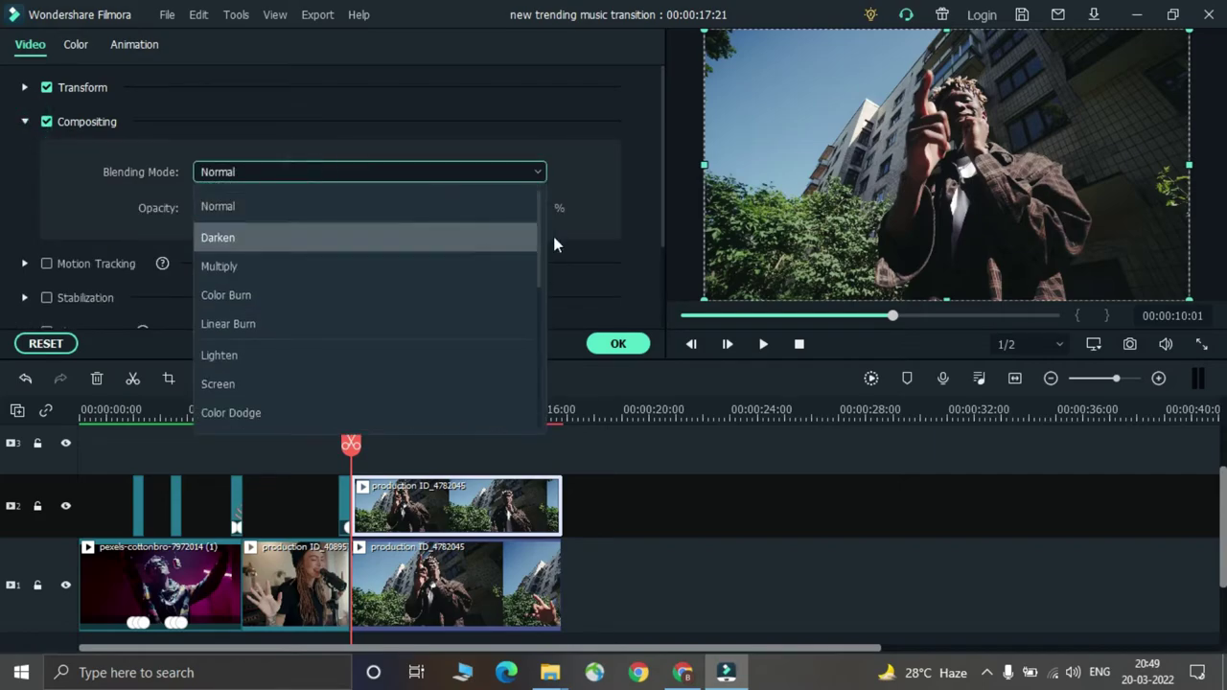
{"action": "left_click_drag", "start_coordinate": [539, 243], "coordinate": [536, 383]}
{"action": "left_click", "coordinate": [391, 380]}
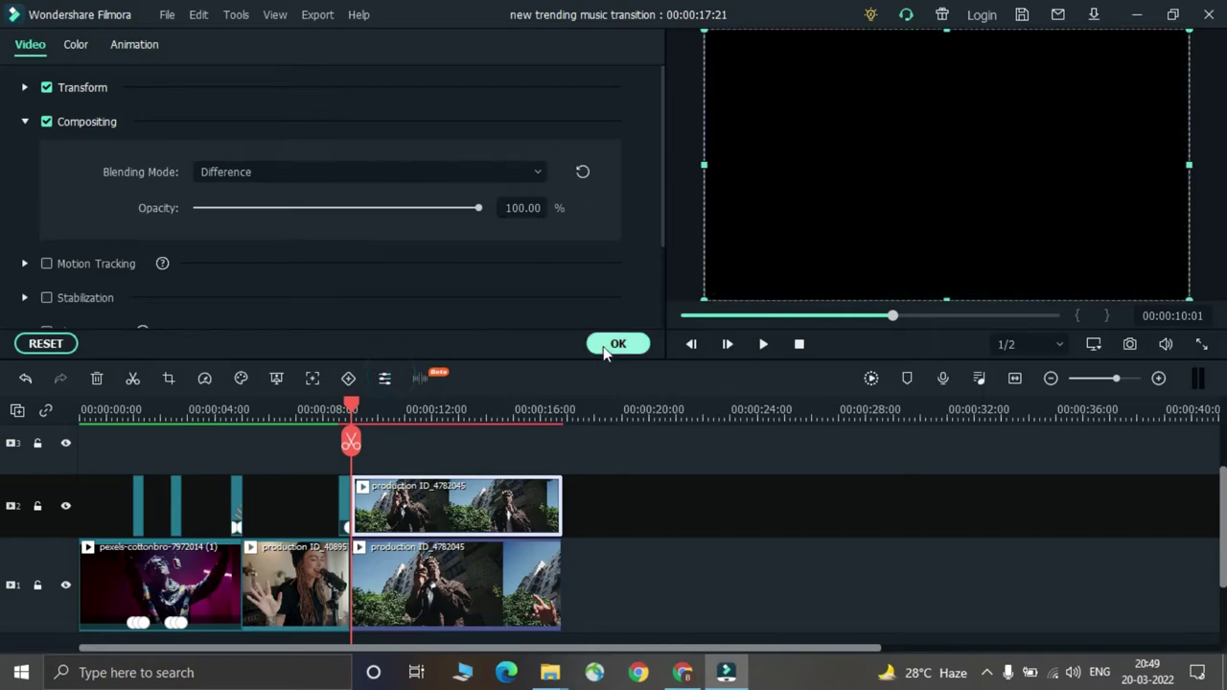
{"action": "left_click", "coordinate": [604, 345]}
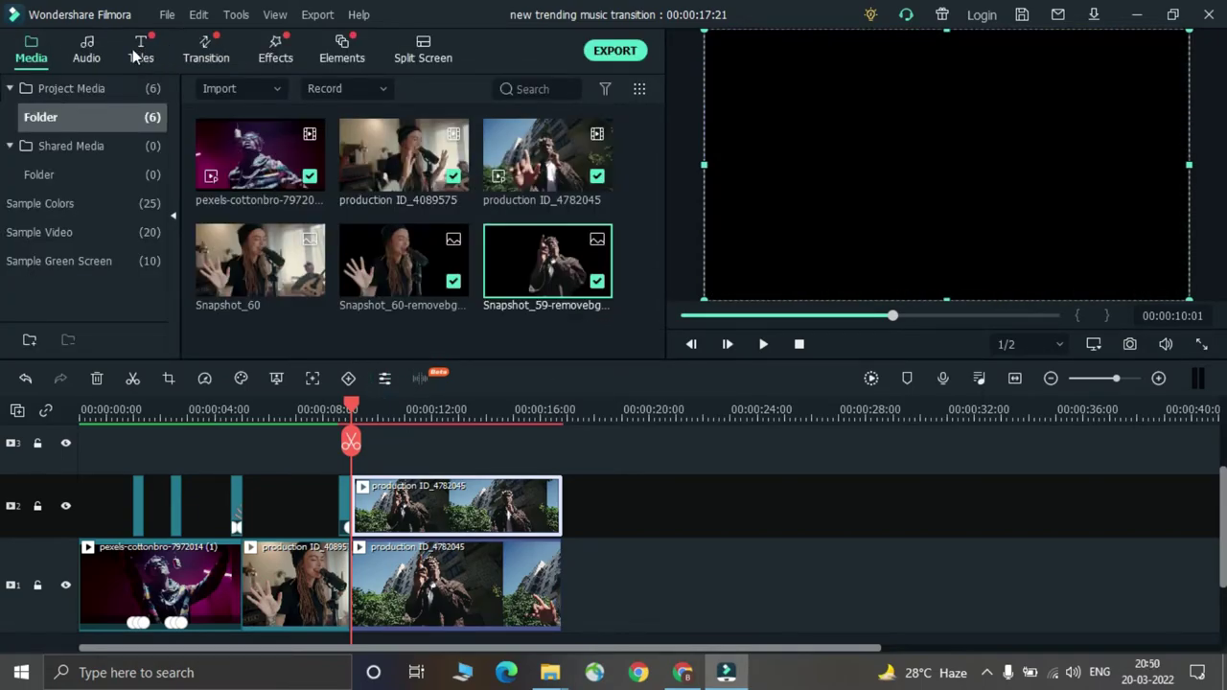
Find the Pixelated Edges effect by searching "pix" and apply it to the production ID_4782045 copy on video track 2
{"action": "left_click", "coordinate": [271, 58]}
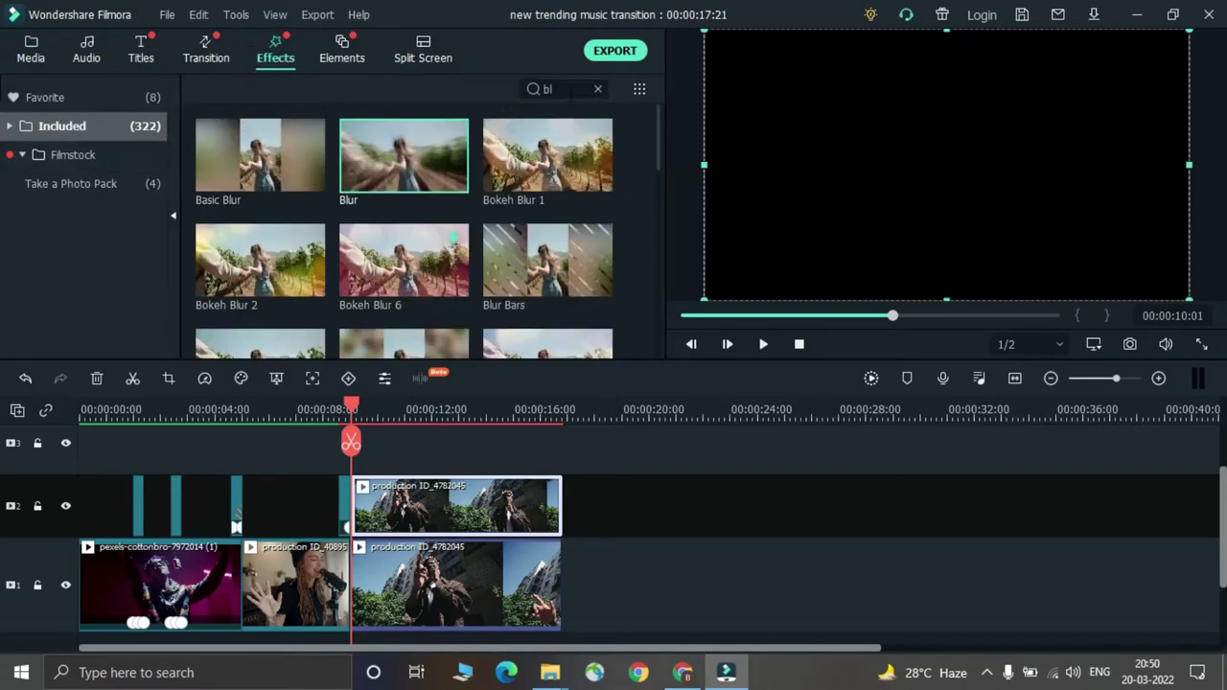
{"action": "left_click", "coordinate": [595, 88]}
{"action": "type", "text": "pix"}
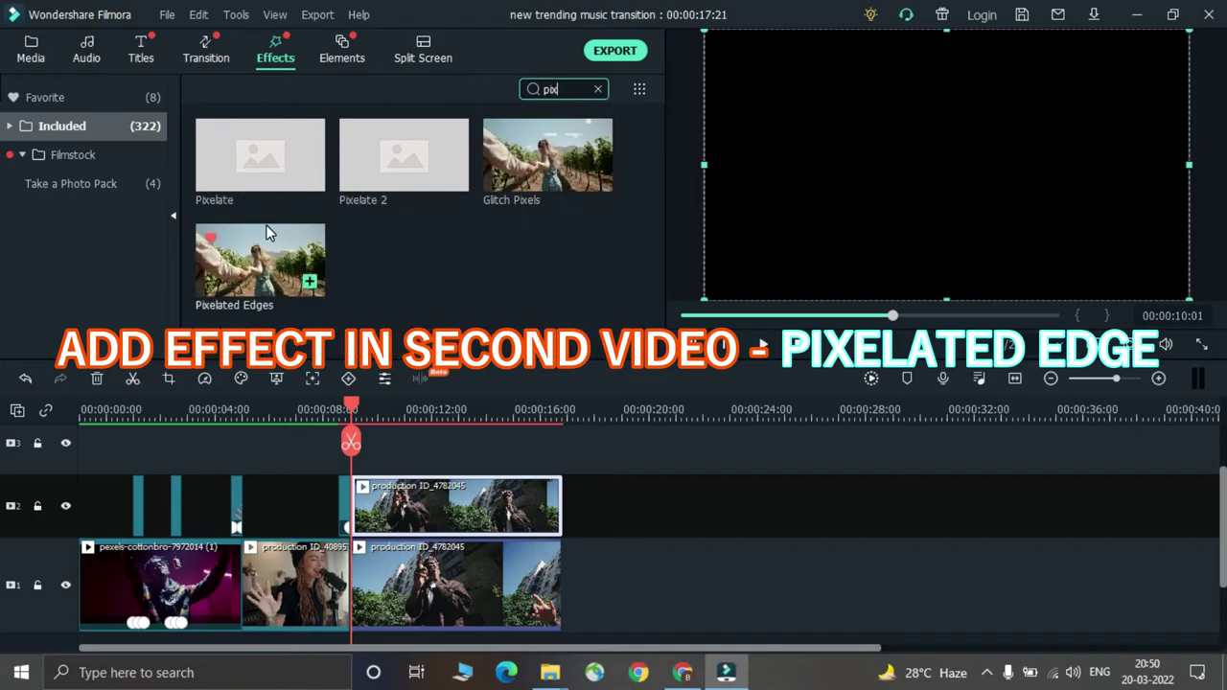
{"action": "left_click_drag", "start_coordinate": [263, 253], "coordinate": [415, 488]}
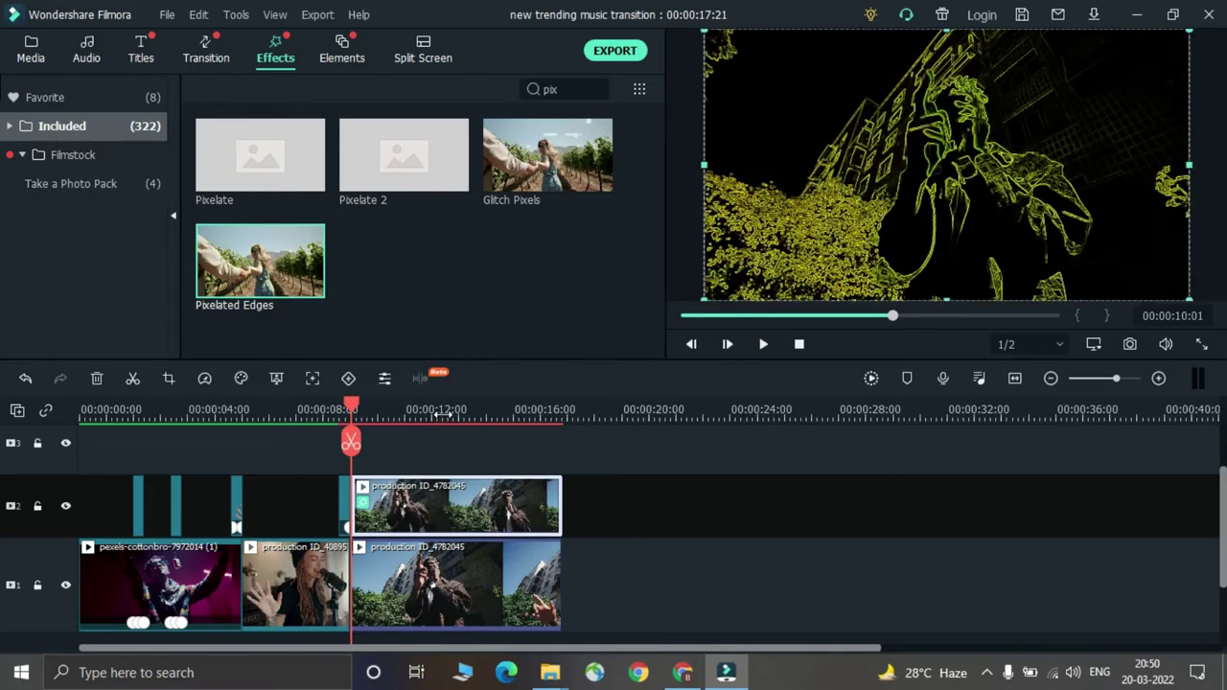
Change the colour of the Pixelated Edges effect on the track 2 copy to white (#ffffff)
{"action": "double_click", "coordinate": [442, 491]}
{"action": "left_click_drag", "start_coordinate": [661, 173], "coordinate": [611, 307]}
{"action": "left_click", "coordinate": [26, 317]}
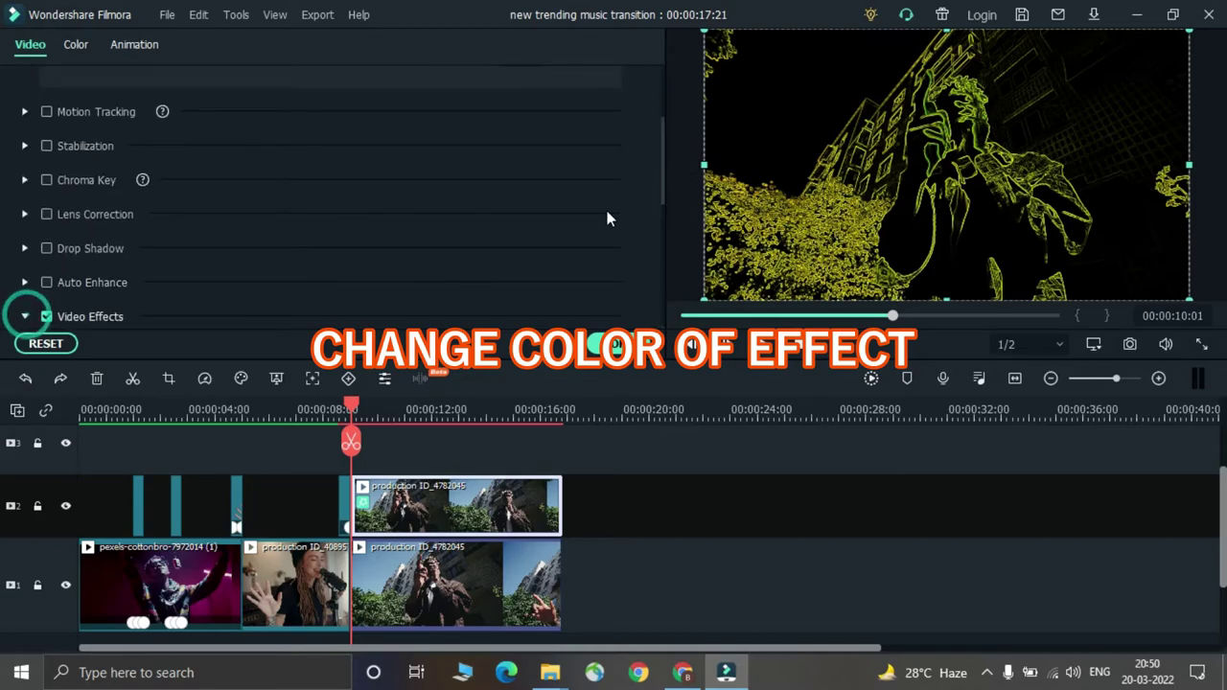
{"action": "left_click_drag", "start_coordinate": [665, 179], "coordinate": [664, 237]}
{"action": "left_click", "coordinate": [270, 233]}
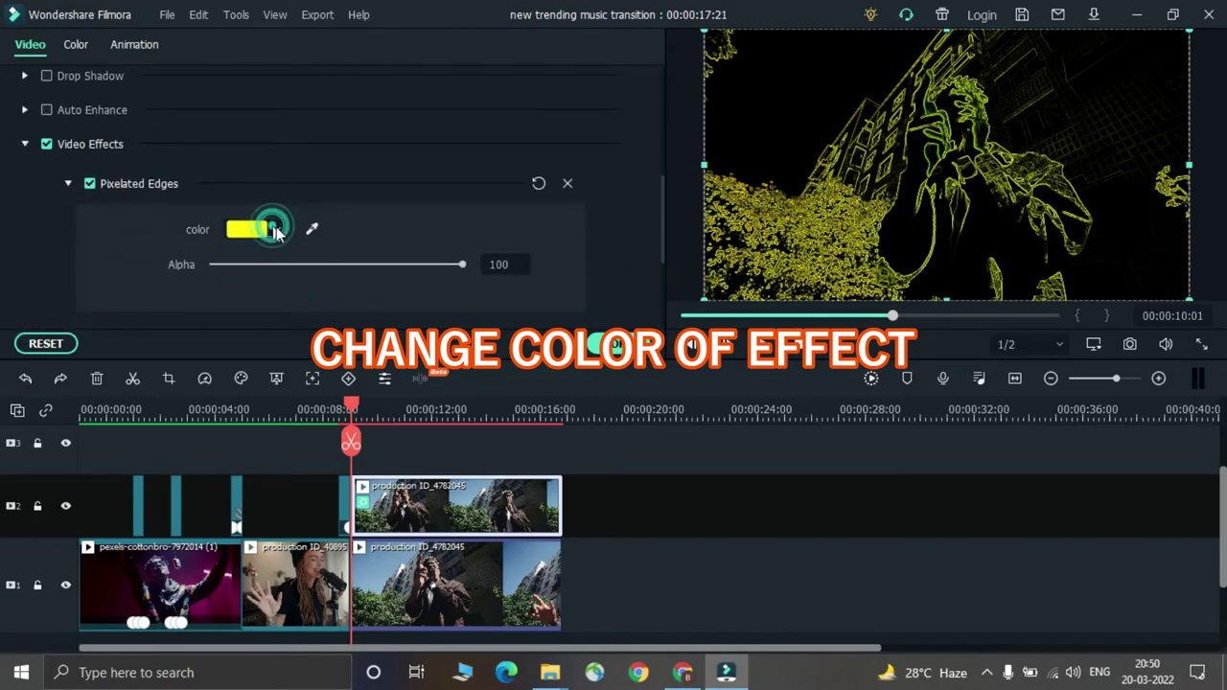
{"action": "left_click", "coordinate": [271, 356]}
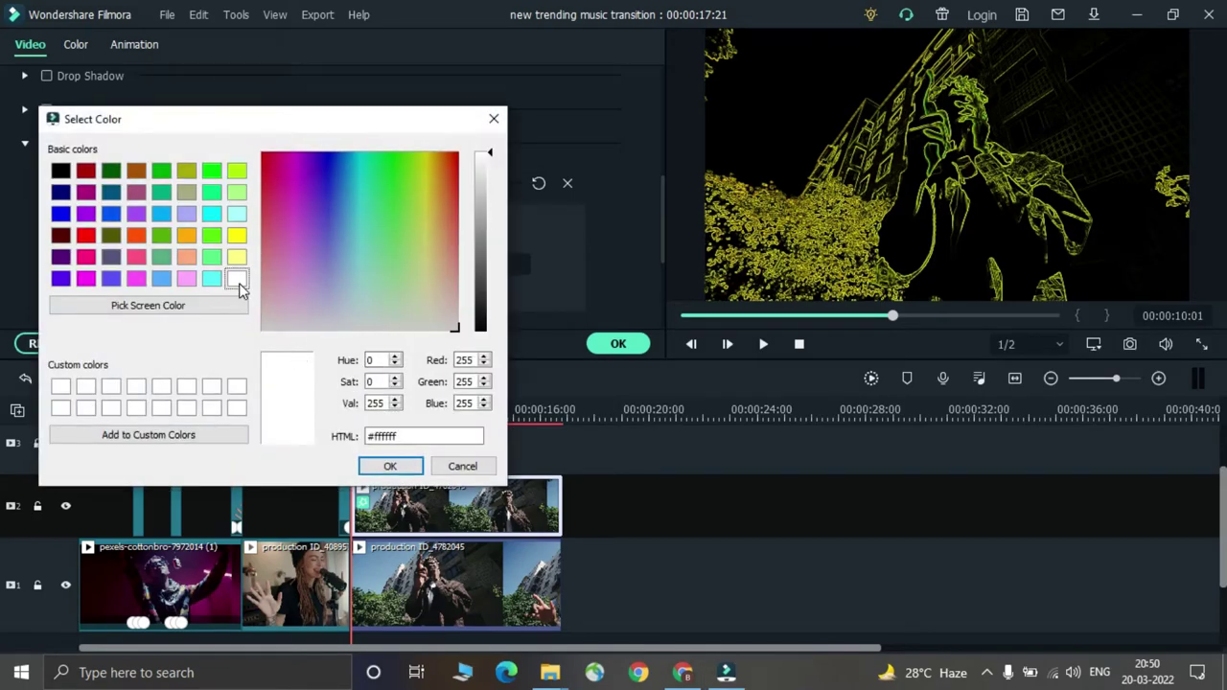
{"action": "left_click", "coordinate": [389, 466]}
{"action": "left_click_drag", "start_coordinate": [498, 397], "coordinate": [408, 397]}
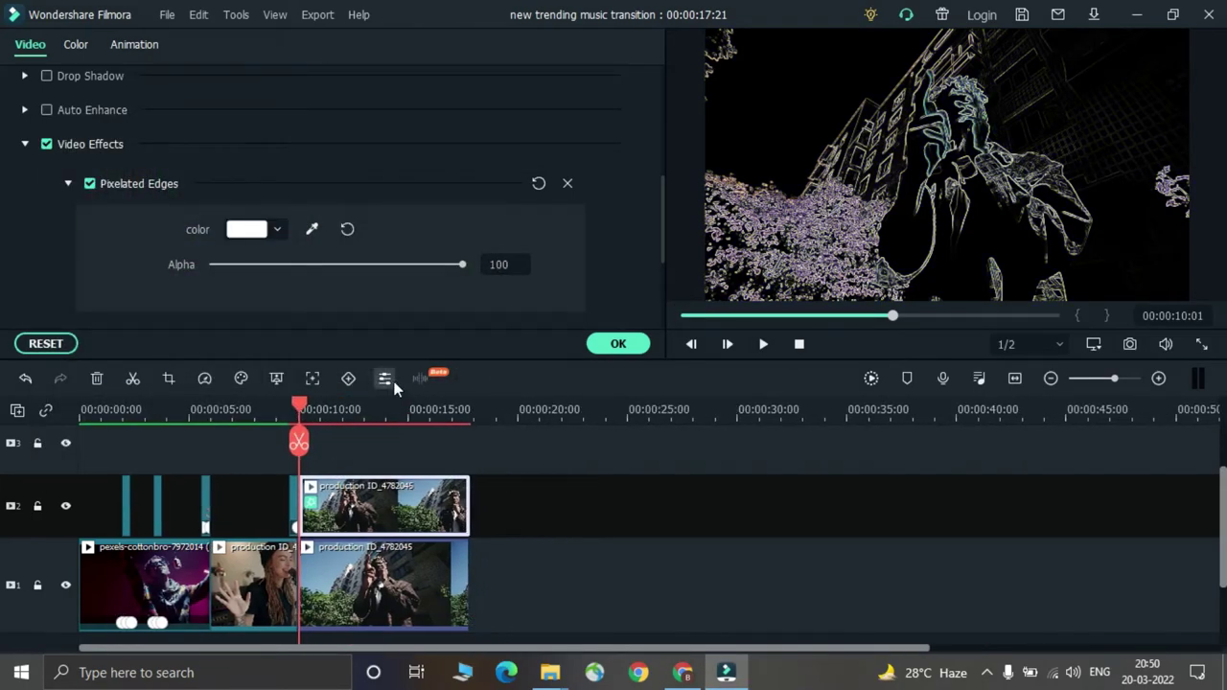
{"action": "left_click", "coordinate": [618, 344]}
Place the White sample colour on video track 3 directly above the production ID_4782045 copy, starting at 00:00:10:01
{"action": "left_click", "coordinate": [30, 50]}
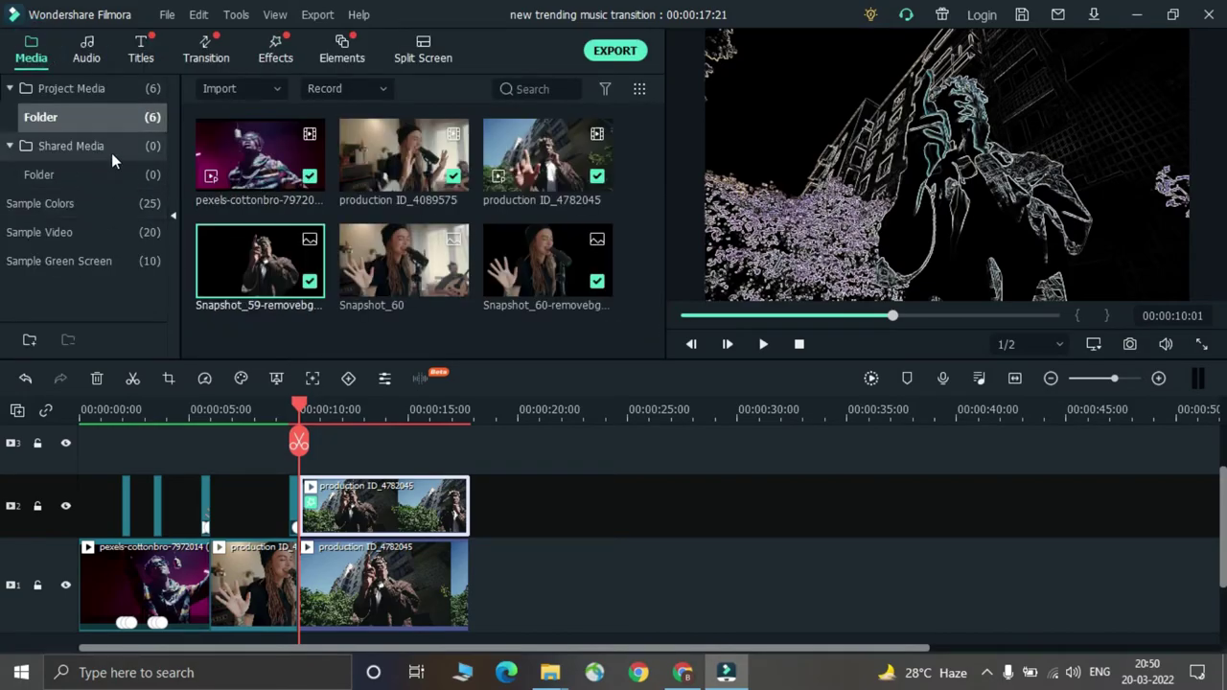
{"action": "left_click", "coordinate": [102, 200]}
{"action": "left_click_drag", "start_coordinate": [657, 170], "coordinate": [655, 275]}
{"action": "left_click_drag", "start_coordinate": [539, 214], "coordinate": [467, 447]}
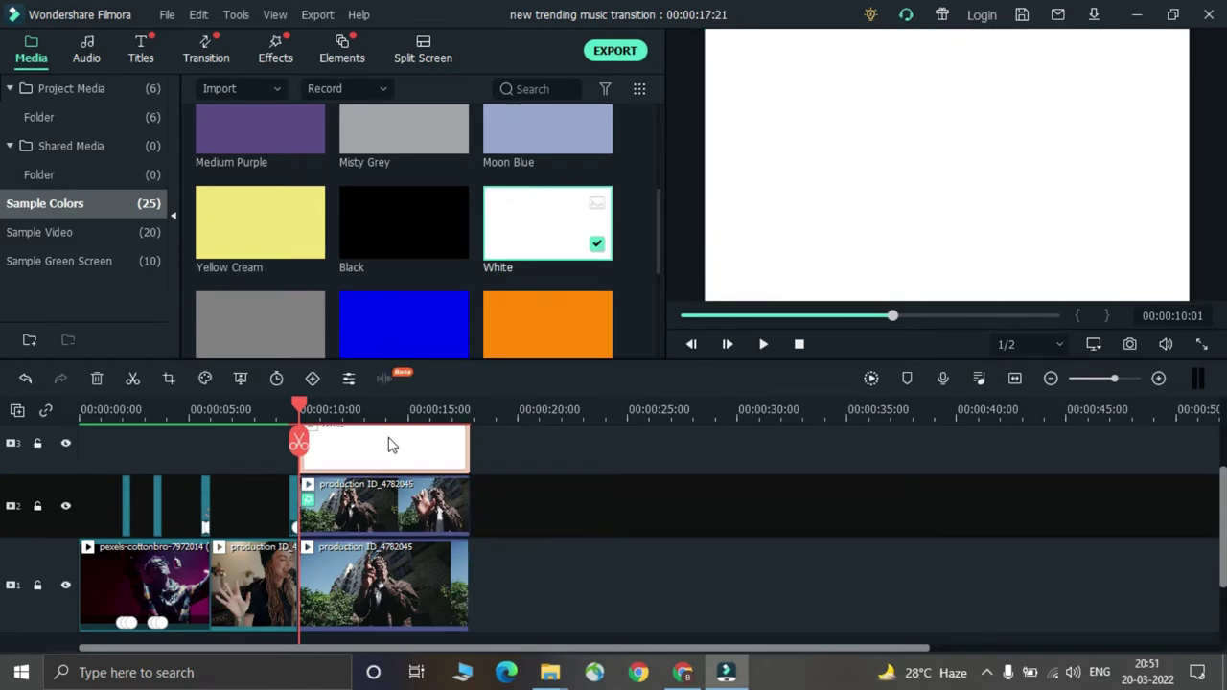
Set the blending mode of the White clip on video track 3 to Overlay
{"action": "double_click", "coordinate": [390, 444]}
{"action": "left_click", "coordinate": [38, 127]}
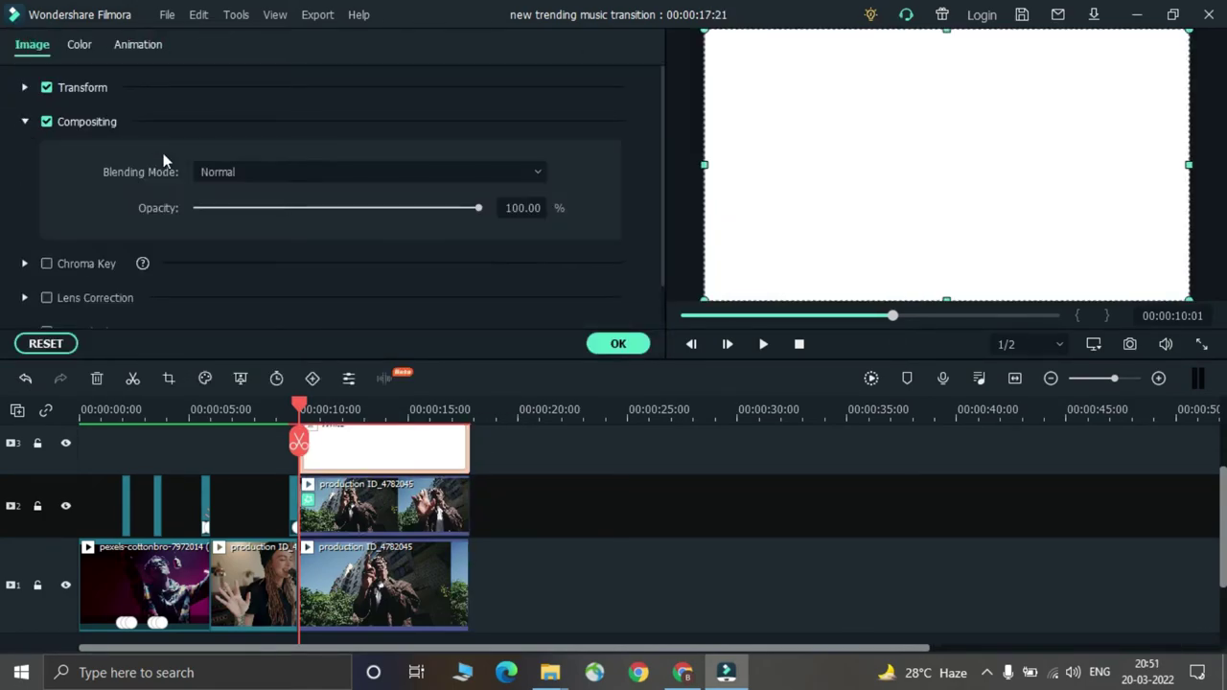
{"action": "left_click", "coordinate": [230, 173]}
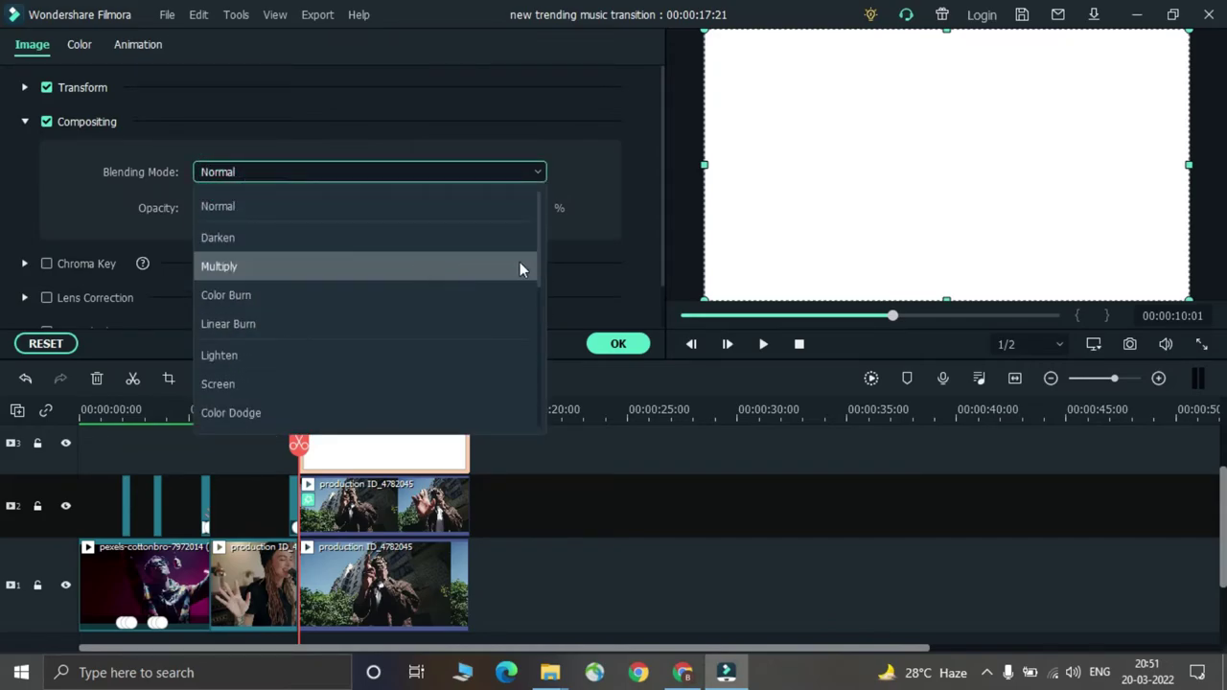
{"action": "left_click_drag", "start_coordinate": [537, 264], "coordinate": [537, 290]}
{"action": "left_click", "coordinate": [437, 352]}
{"action": "left_click", "coordinate": [498, 174]}
{"action": "left_click_drag", "start_coordinate": [542, 251], "coordinate": [539, 299]}
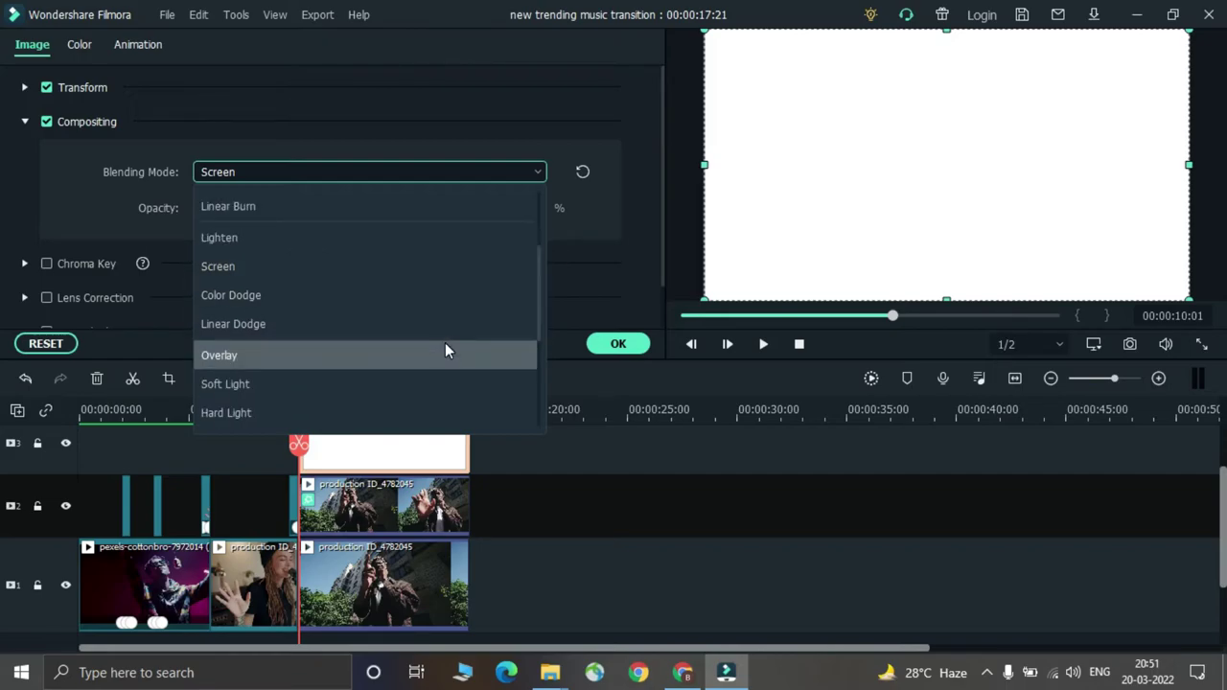
{"action": "left_click", "coordinate": [444, 352]}
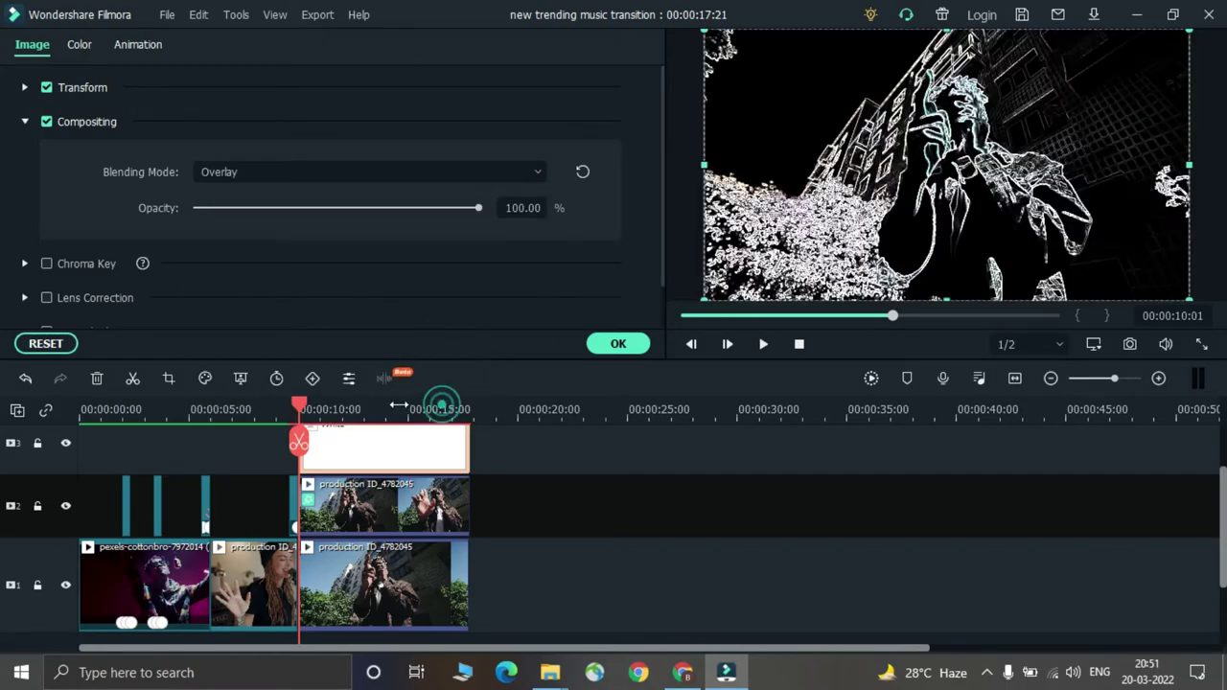
Preview the blended section up to 00:00:15:01 and delete the grouped first two clips with their track 2 items
{"action": "left_click_drag", "start_coordinate": [417, 404], "coordinate": [382, 406]}
{"action": "left_click_drag", "start_coordinate": [269, 410], "coordinate": [354, 412]}
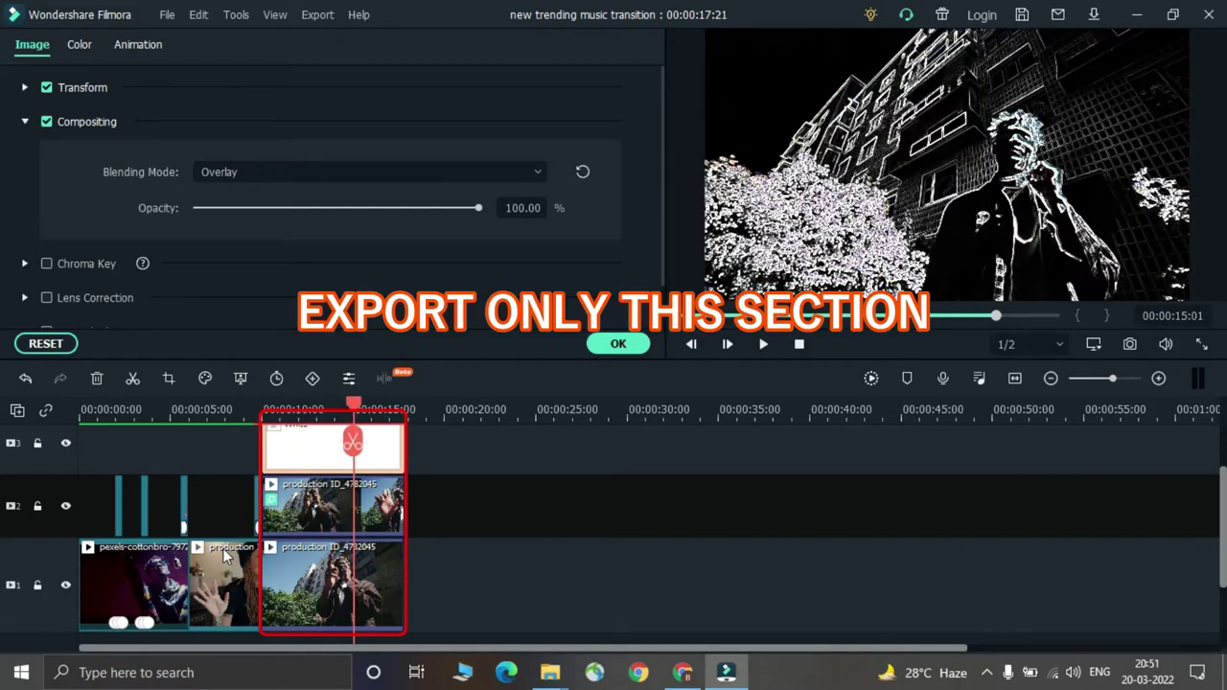
{"action": "left_click", "coordinate": [224, 556]}
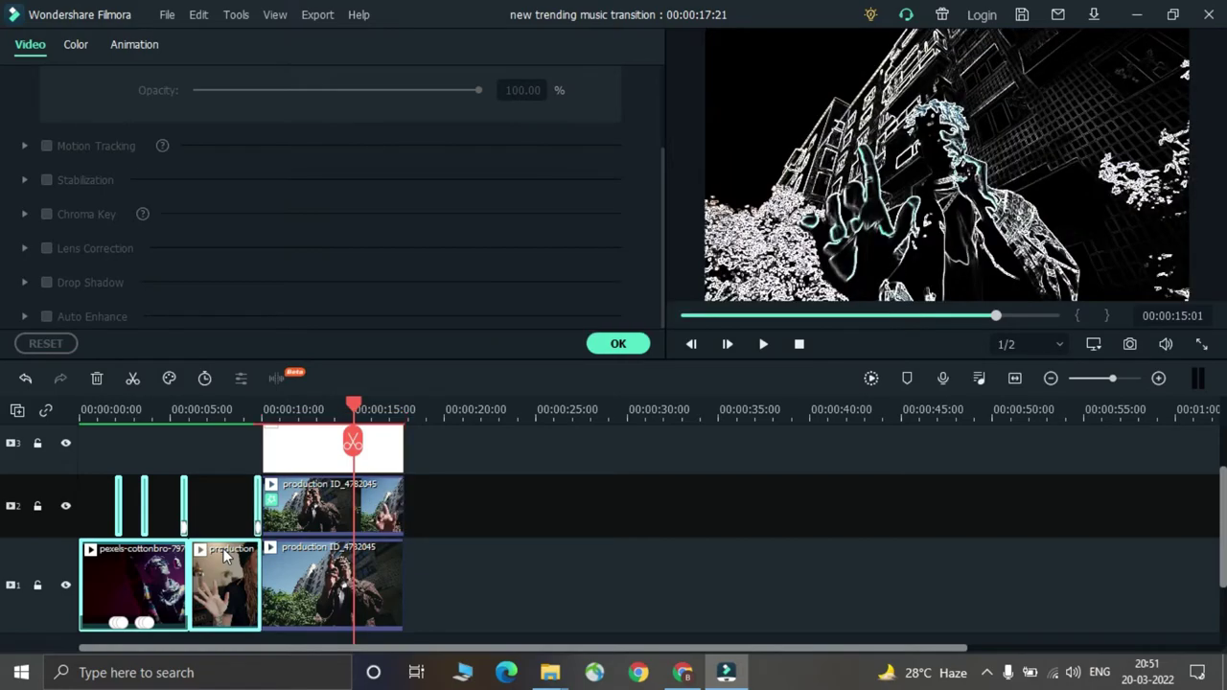
{"action": "key", "text": "Delete"}
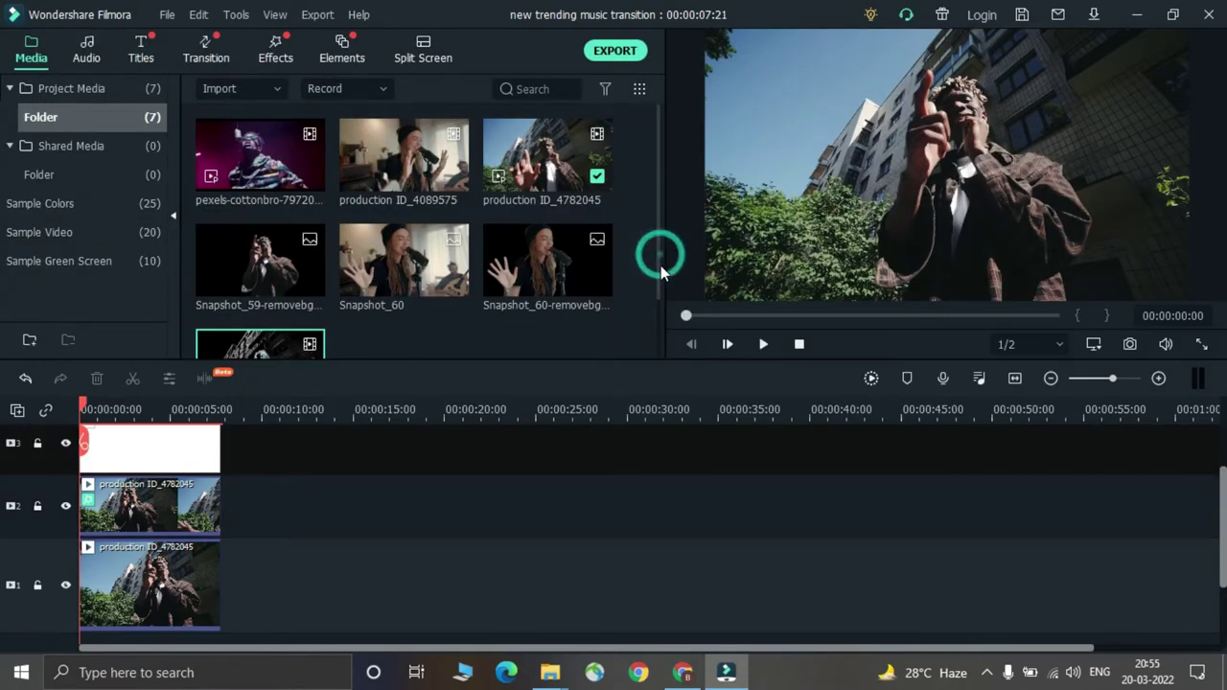
Undo the removal of the grouped clips, and delete the White clip and the production ID_4782045 copy from video tracks 3 and 2
{"action": "left_click_drag", "start_coordinate": [661, 266], "coordinate": [659, 346]}
{"action": "key", "text": "ctrl+z"}
{"action": "key", "text": "ctrl+z"}
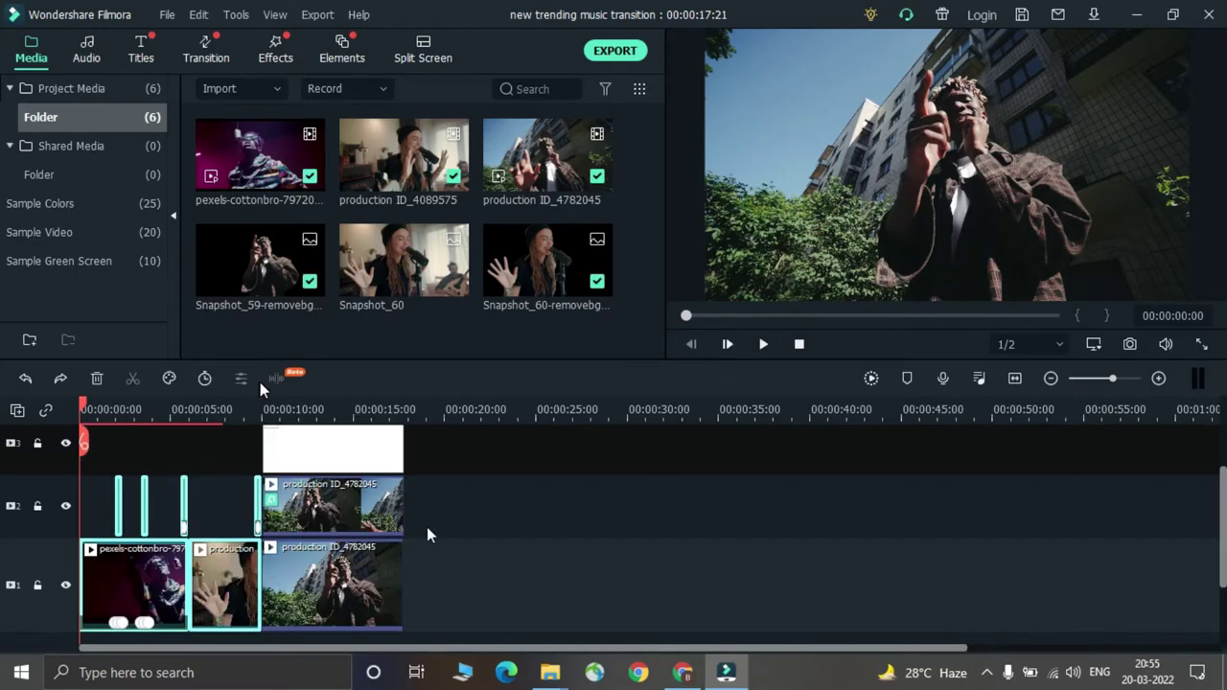
{"action": "left_click_drag", "start_coordinate": [439, 494], "coordinate": [709, 475]}
{"action": "key", "text": "Delete"}
Place the exported Overlay video on track 3 above the third clip's start, split it at 00:00:11:00 and delete the part before the cut
{"action": "left_click", "coordinate": [391, 411]}
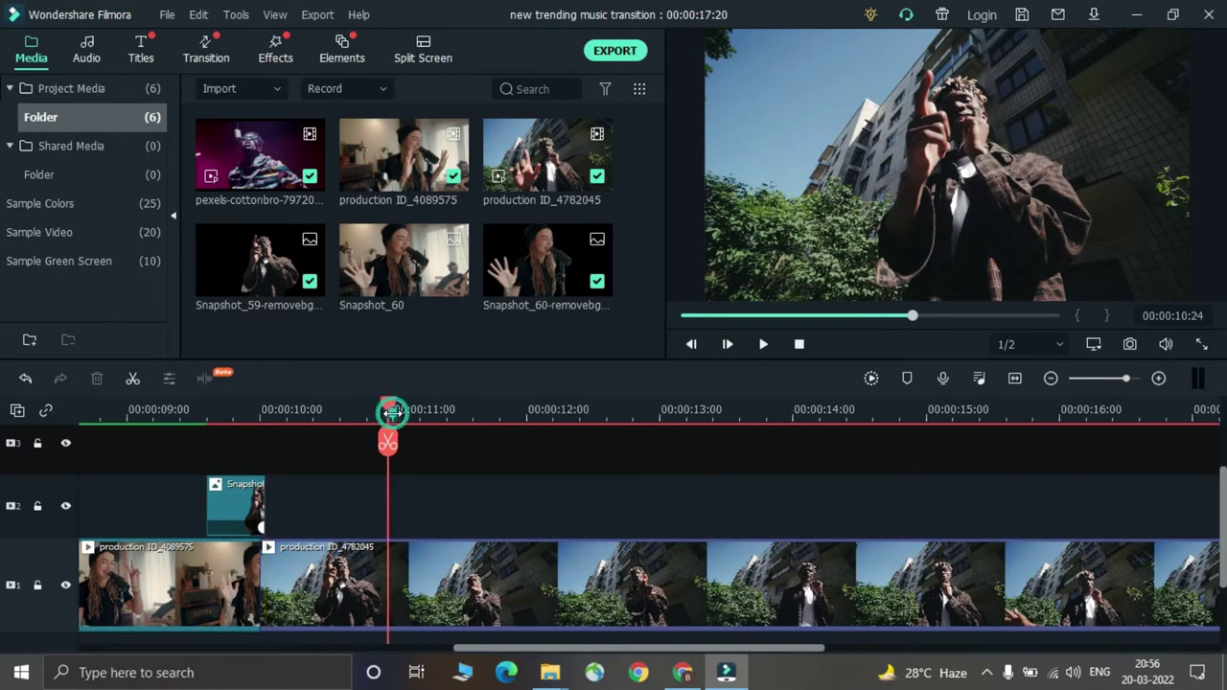
{"action": "key", "text": "Right"}
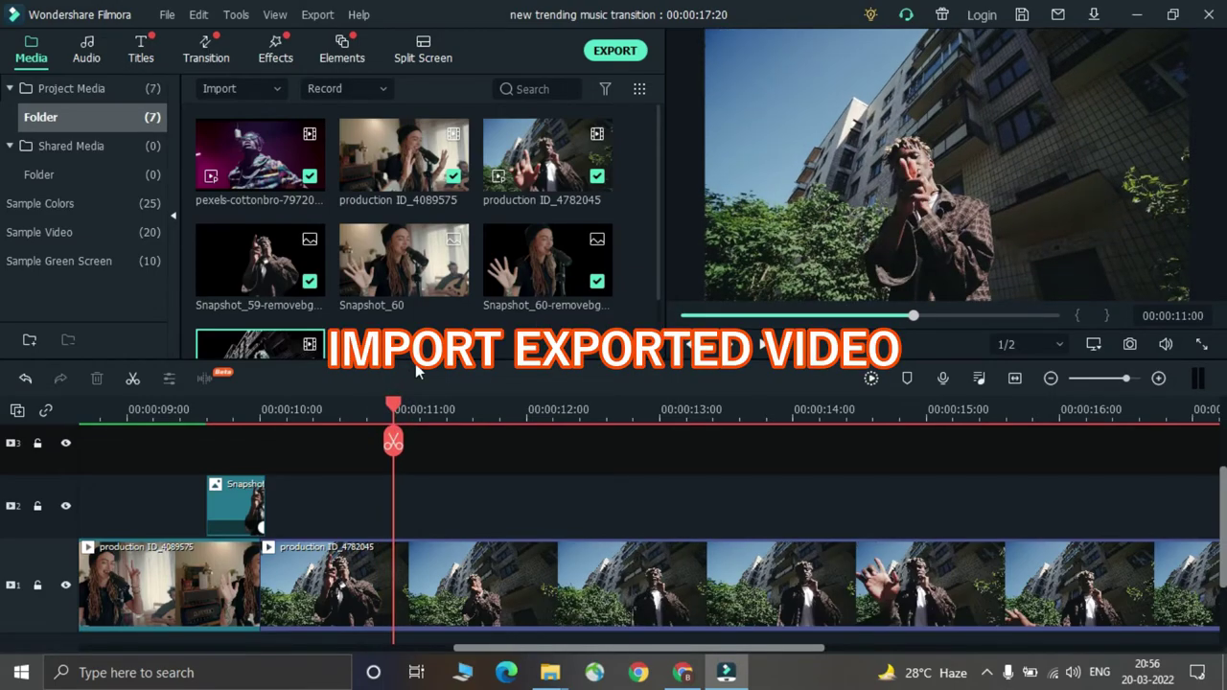
{"action": "left_click_drag", "start_coordinate": [247, 342], "coordinate": [274, 447]}
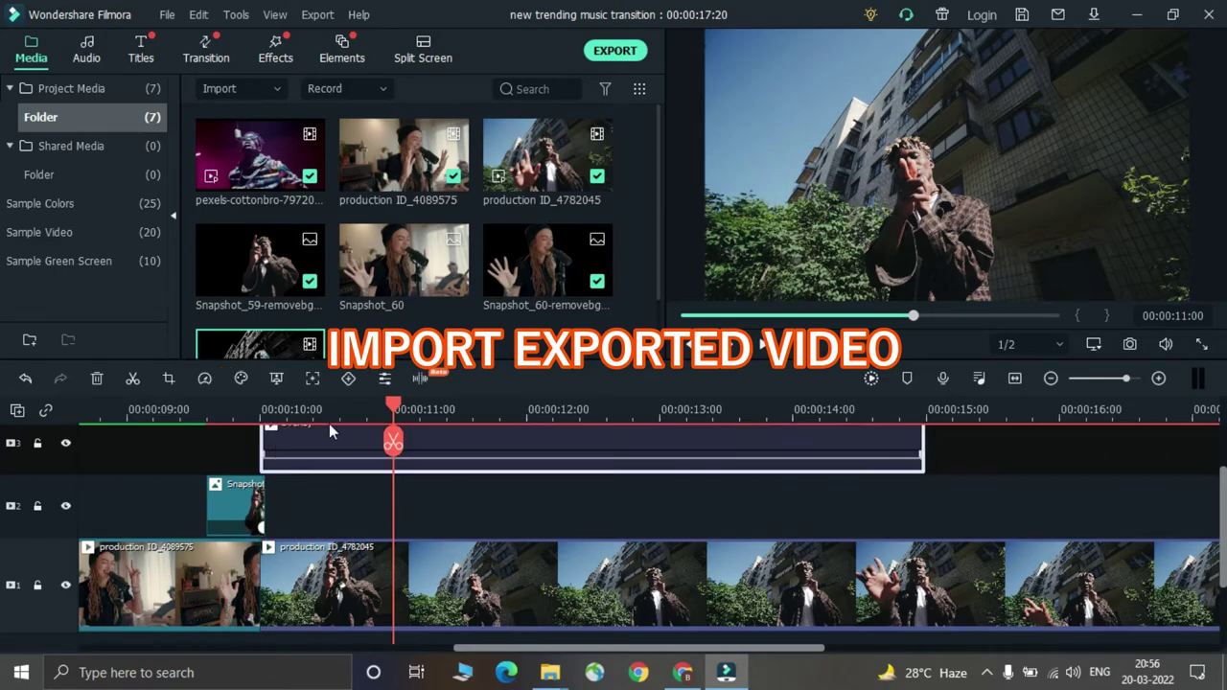
{"action": "left_click", "coordinate": [393, 441]}
{"action": "left_click_drag", "start_coordinate": [376, 450], "coordinate": [528, 480]}
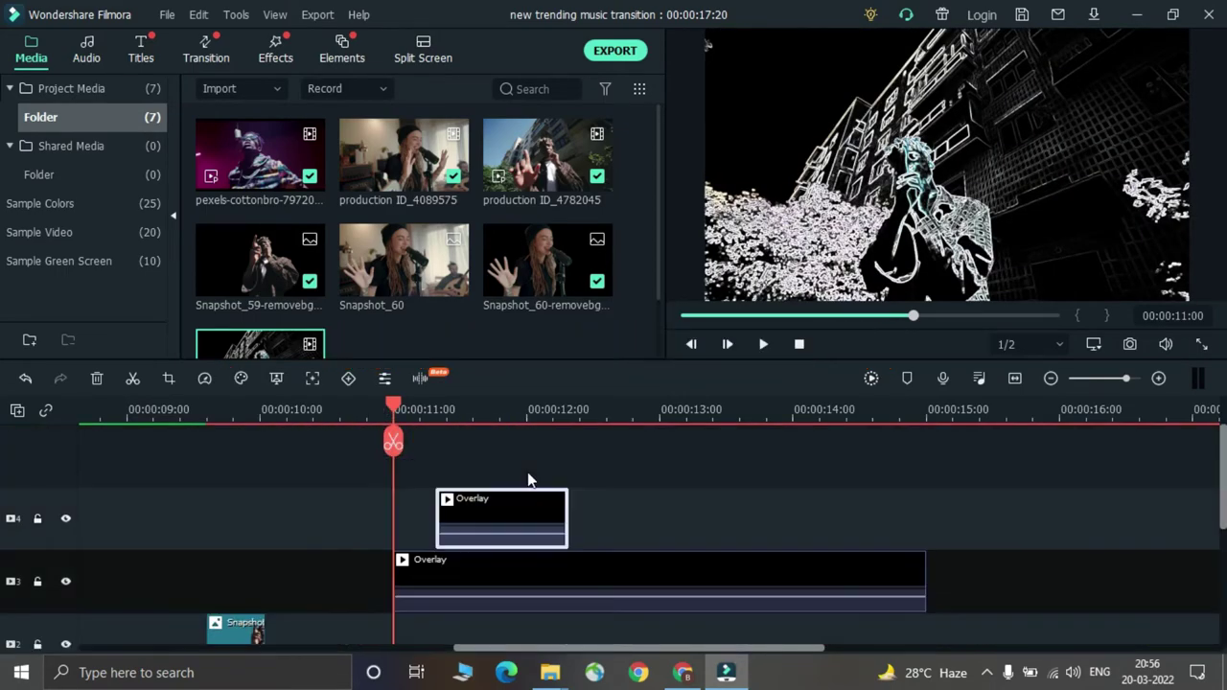
{"action": "key", "text": "Delete"}
Split the Overlay clip on video track 3 at 00:00:11:05 and 00:00:11:09
{"action": "left_click_drag", "start_coordinate": [436, 411], "coordinate": [567, 426]}
{"action": "scroll", "coordinate": [566, 426], "scroll_direction": "up", "scroll_amount": 1}
{"action": "left_click_drag", "start_coordinate": [412, 413], "coordinate": [486, 449]}
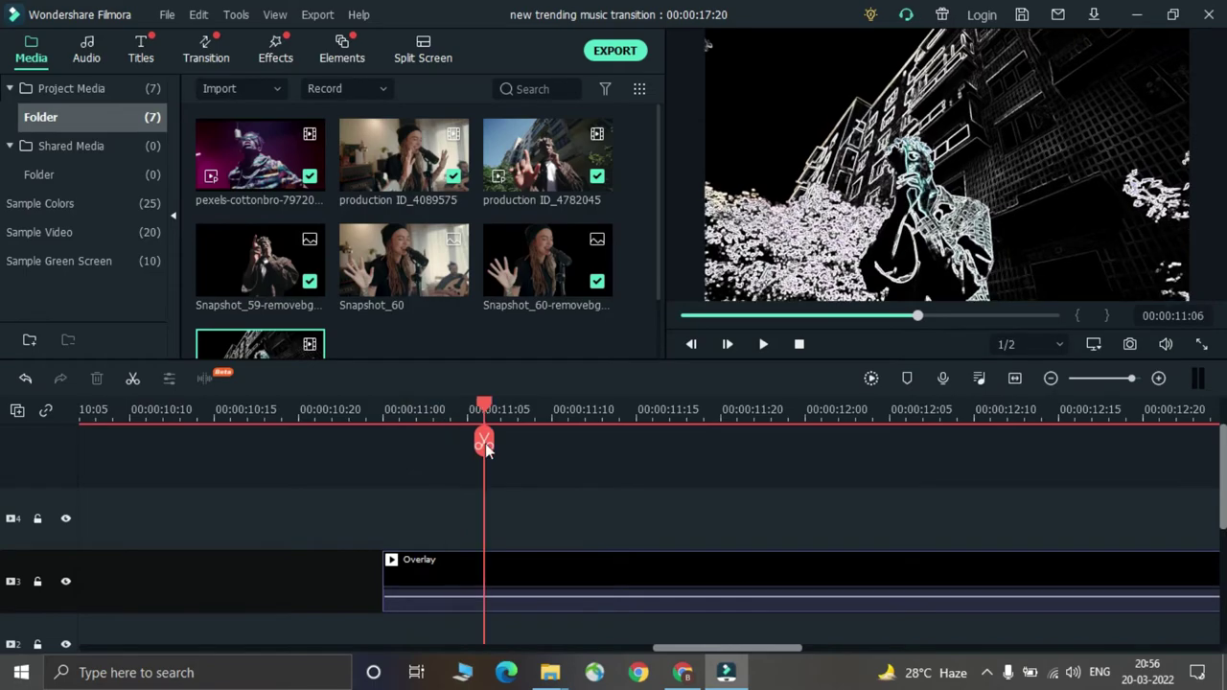
{"action": "left_click", "coordinate": [484, 441]}
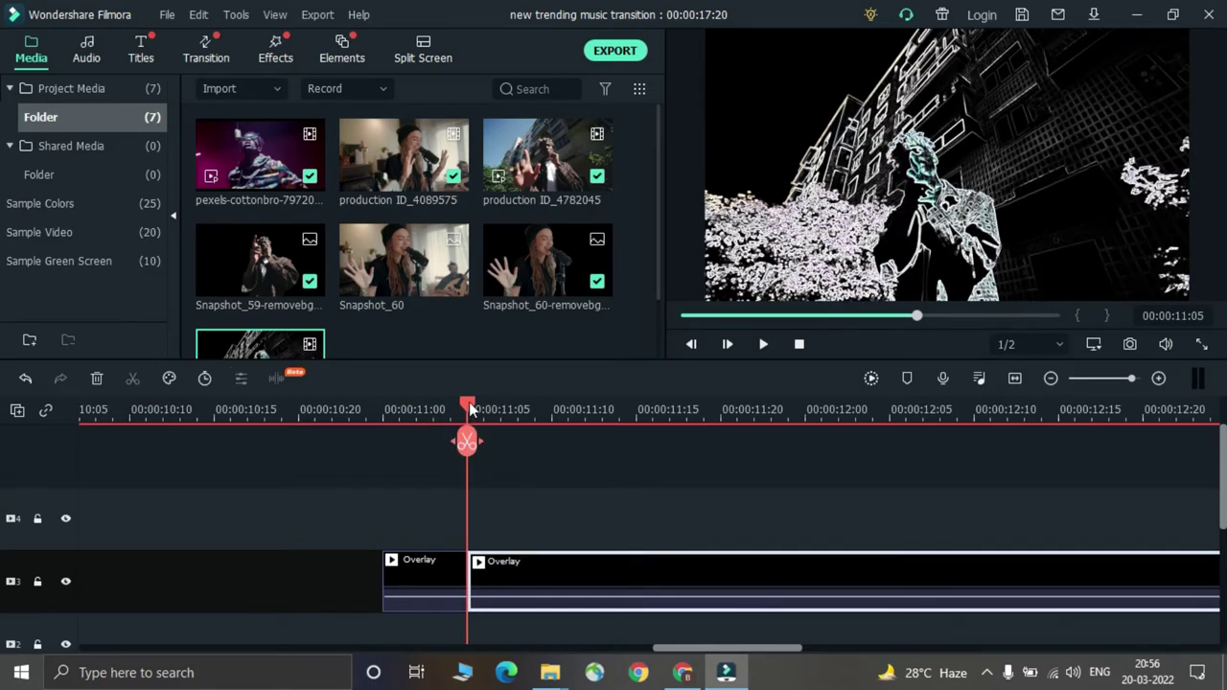
{"action": "left_click_drag", "start_coordinate": [495, 426], "coordinate": [537, 446]}
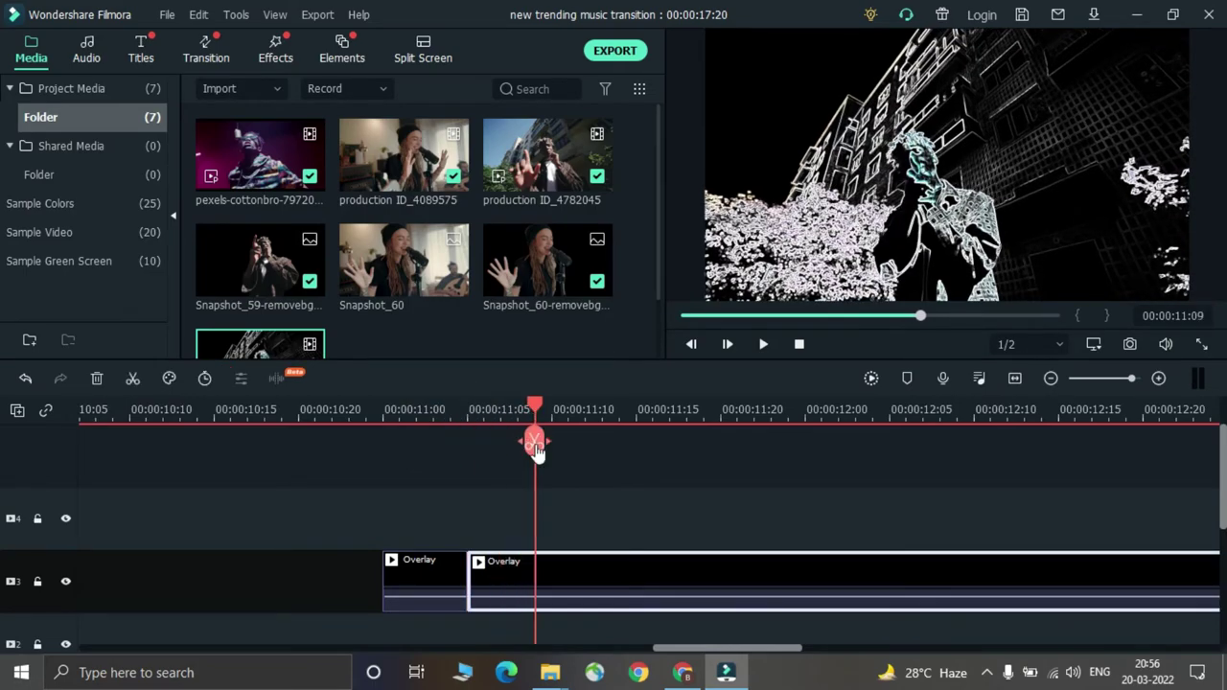
{"action": "left_click", "coordinate": [534, 441]}
Split the remaining Overlay clip on video track 3 at 00:00:11:14, 00:00:11:18 and 00:00:11:23
{"action": "left_click", "coordinate": [556, 415]}
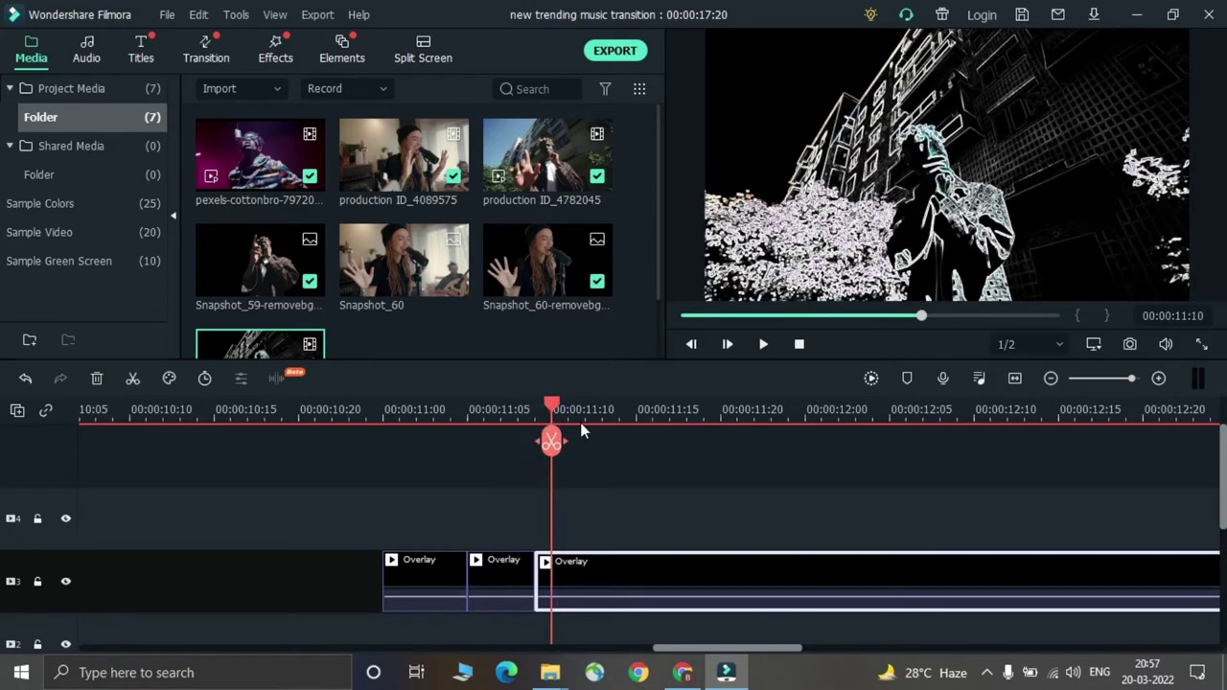
{"action": "left_click", "coordinate": [571, 423]}
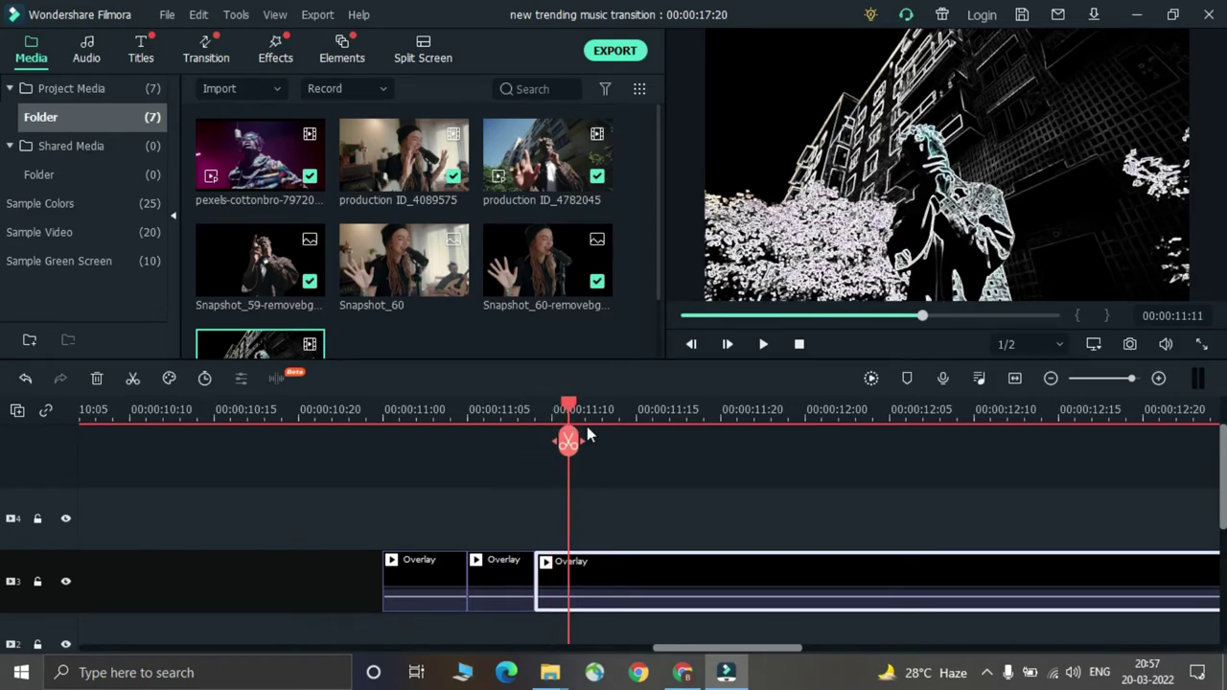
{"action": "left_click", "coordinate": [603, 426]}
{"action": "left_click", "coordinate": [620, 428]}
{"action": "left_click", "coordinate": [618, 441]}
{"action": "left_click_drag", "start_coordinate": [620, 441], "coordinate": [686, 438]}
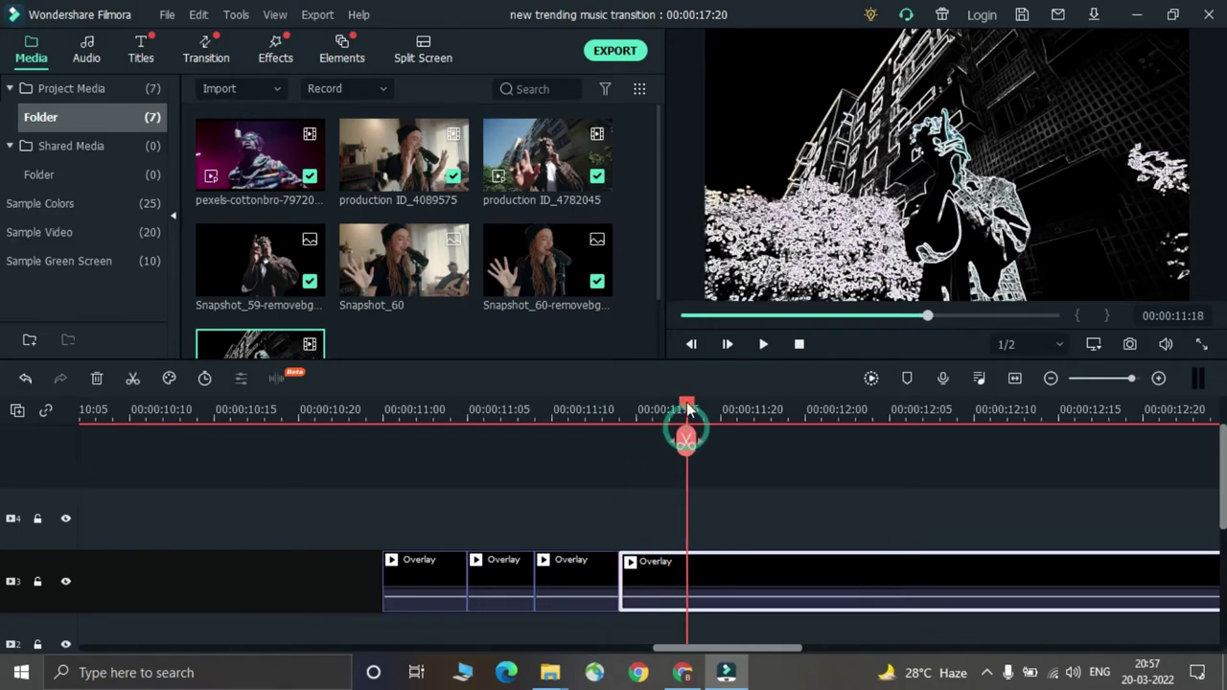
{"action": "left_click", "coordinate": [687, 441]}
{"action": "left_click_drag", "start_coordinate": [690, 408], "coordinate": [799, 425]}
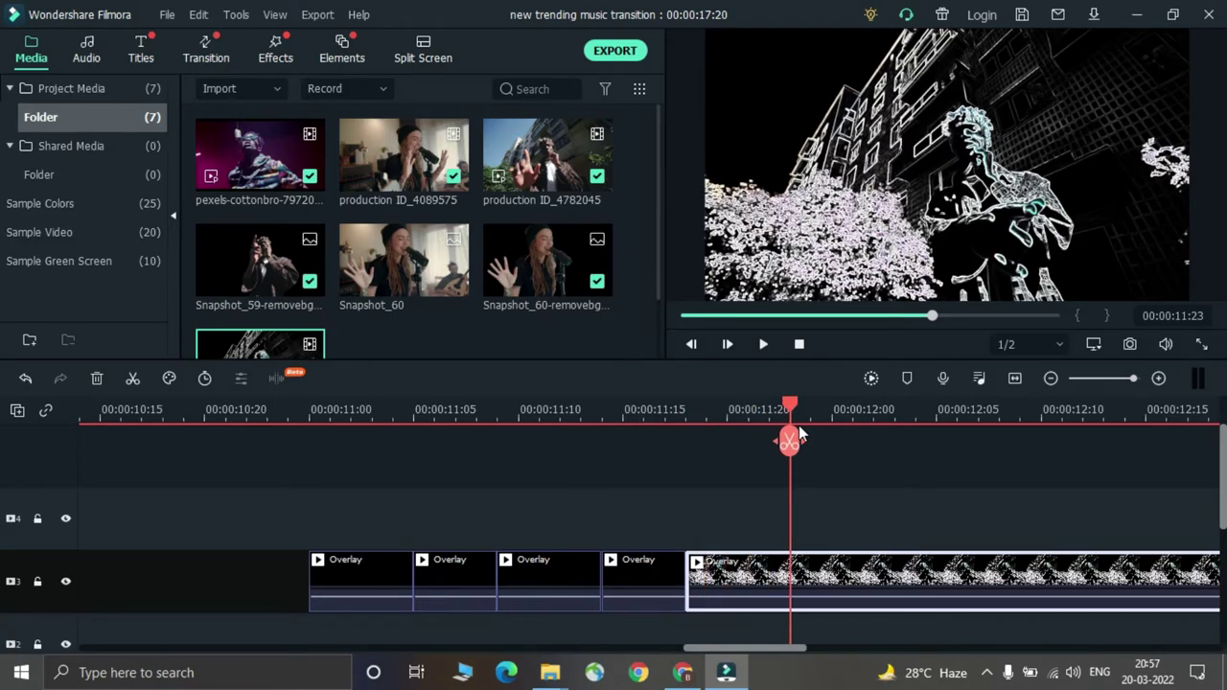
{"action": "left_click", "coordinate": [790, 440]}
Move the Overlay pieces at 00:00:11:05–00:00:11:09 and 00:00:11:14–00:00:11:18 off video track 3 and delete them, keeping the gaps
{"action": "left_click_drag", "start_coordinate": [655, 570], "coordinate": [754, 517]}
{"action": "left_click", "coordinate": [777, 573]}
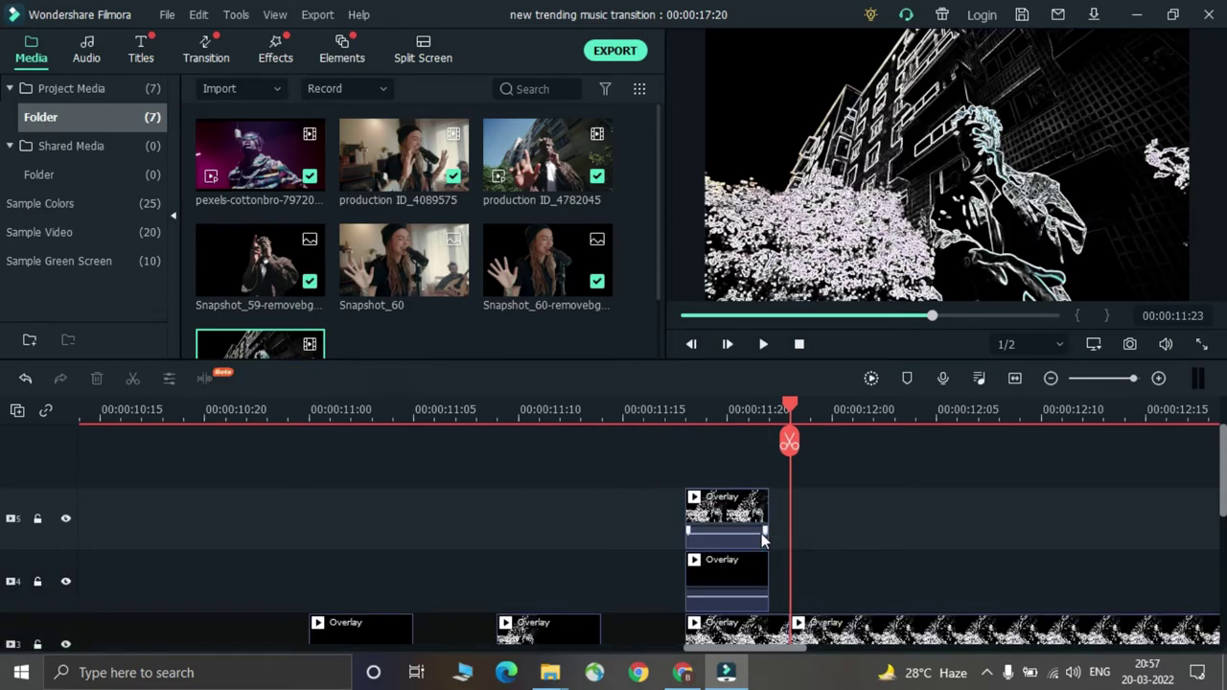
{"action": "scroll", "coordinate": [1220, 464], "scroll_direction": "down", "scroll_amount": 1}
{"action": "left_click", "coordinate": [730, 457]}
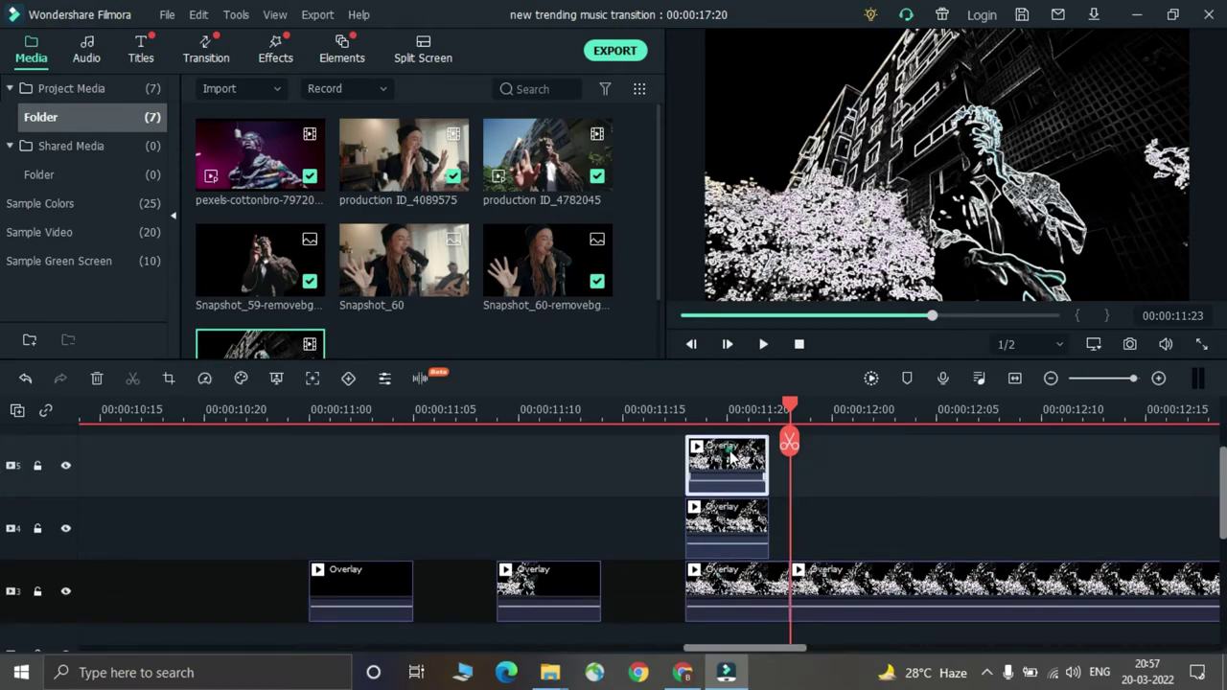
{"action": "left_click", "coordinate": [732, 514], "text": "ctrl"}
{"action": "key", "text": "Delete"}
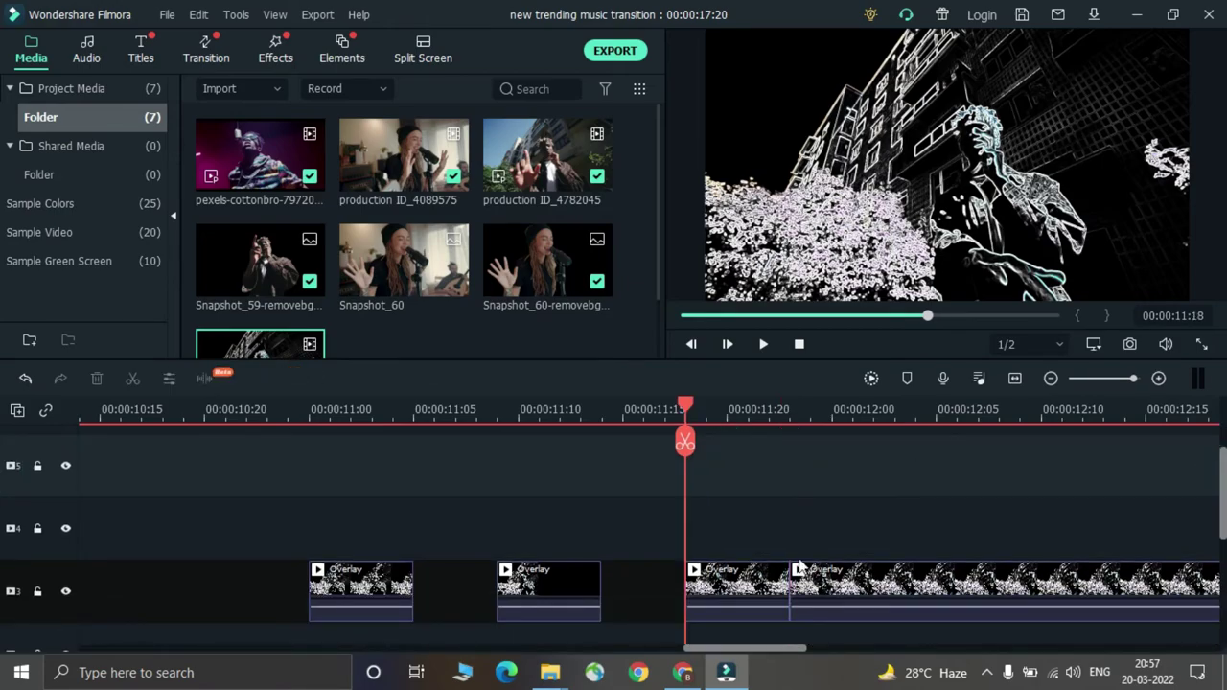
Split the long Overlay clip on video track 3 at 00:00:12:02 and remove the piece from 00:00:11:23 to the cut, keeping the gap
{"action": "left_click_drag", "start_coordinate": [786, 410], "coordinate": [873, 445]}
{"action": "left_click", "coordinate": [872, 443]}
{"action": "left_click_drag", "start_coordinate": [834, 588], "coordinate": [932, 525]}
Split the last Overlay clip at 00:00:12:07 and 00:00:12:11 and delete the piece between the cuts, leaving a gap on video track 3
{"action": "left_click_drag", "start_coordinate": [876, 410], "coordinate": [985, 447]}
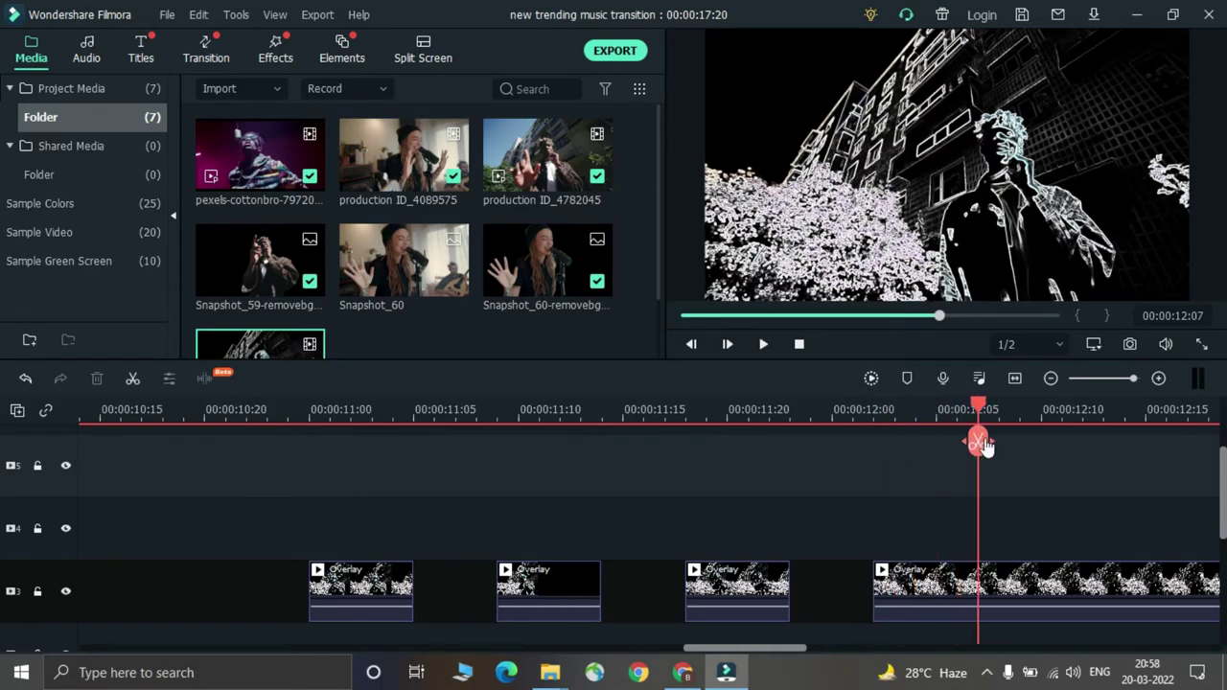
{"action": "left_click", "coordinate": [984, 446]}
{"action": "left_click_drag", "start_coordinate": [784, 648], "coordinate": [828, 652]}
{"action": "left_click_drag", "start_coordinate": [580, 417], "coordinate": [670, 446]}
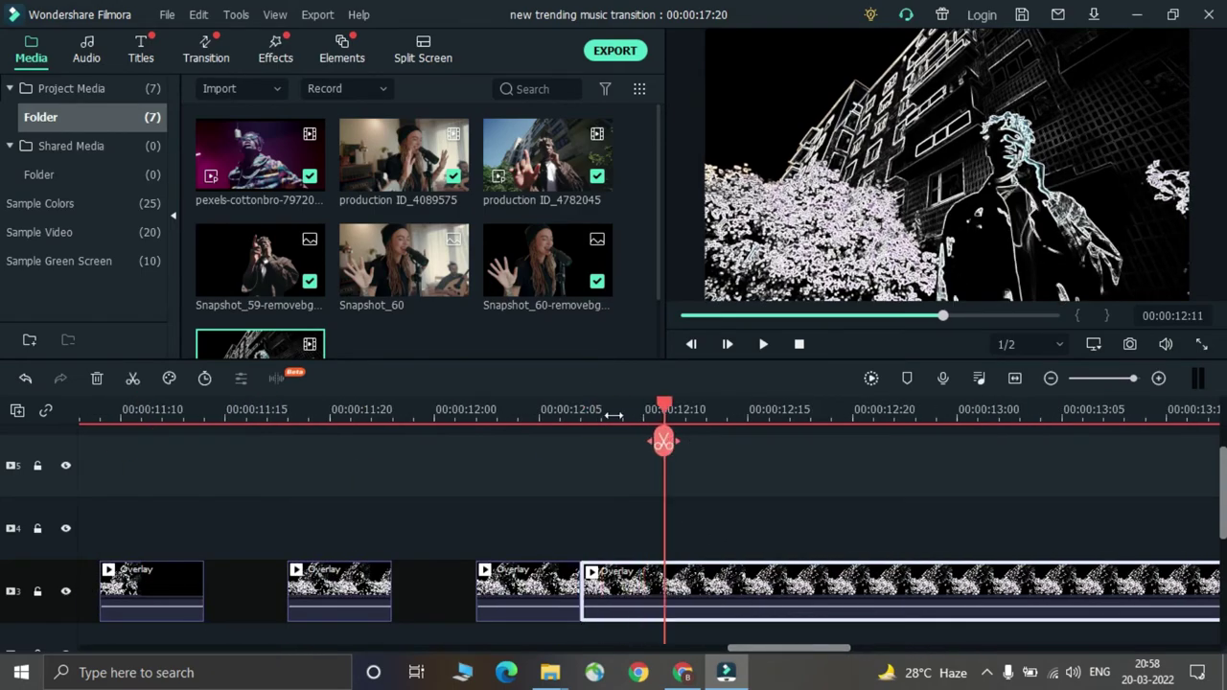
{"action": "left_click", "coordinate": [663, 441]}
{"action": "left_click_drag", "start_coordinate": [649, 590], "coordinate": [773, 509]}
{"action": "key", "text": "Delete"}
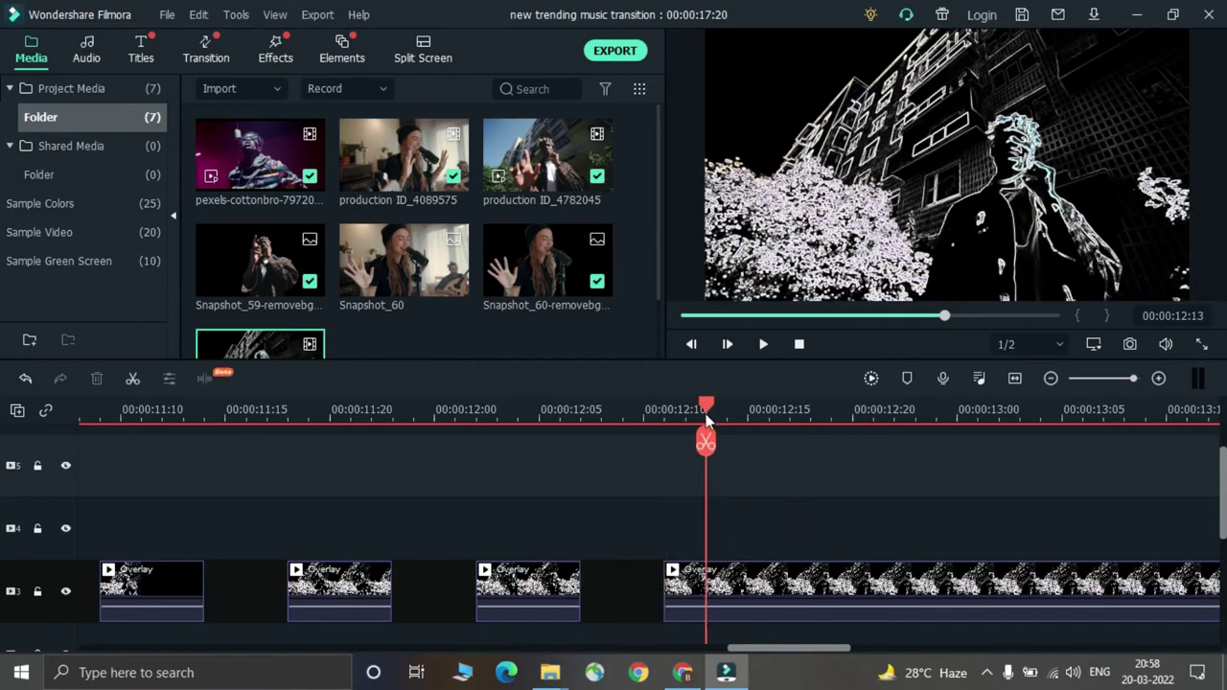
Split the last Overlay clip on video track 3 at 00:00:12:16 and delete everything after the cut
{"action": "left_click_drag", "start_coordinate": [666, 410], "coordinate": [786, 447]}
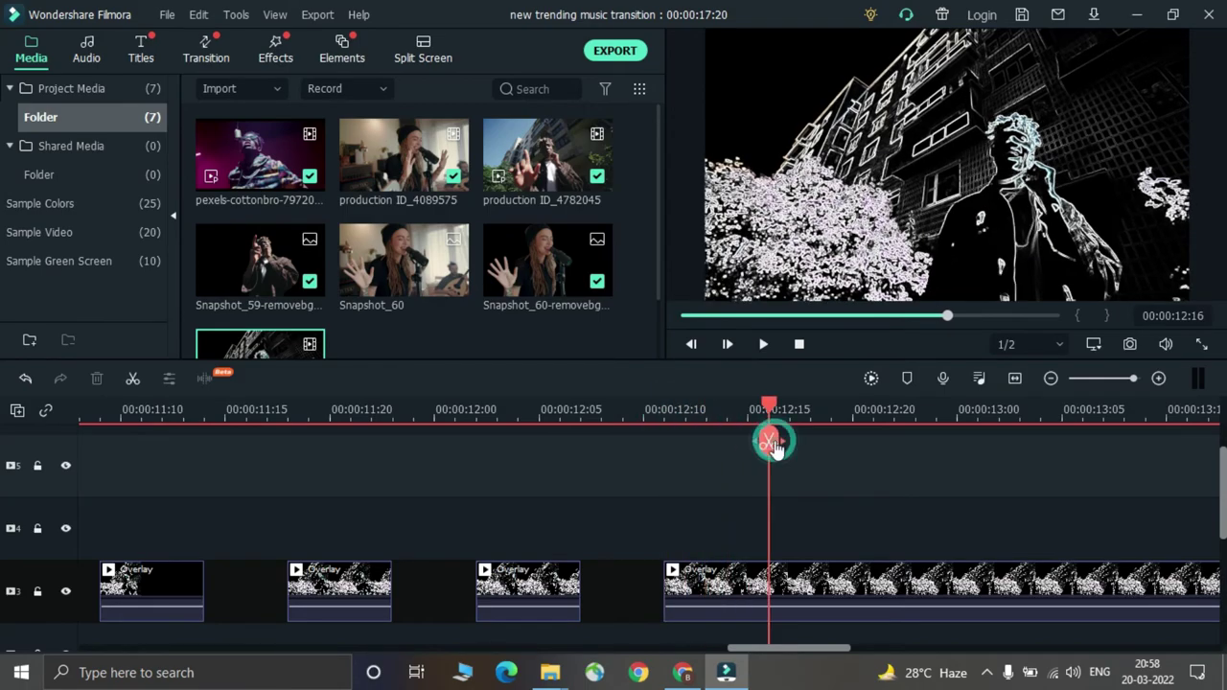
{"action": "left_click", "coordinate": [769, 441]}
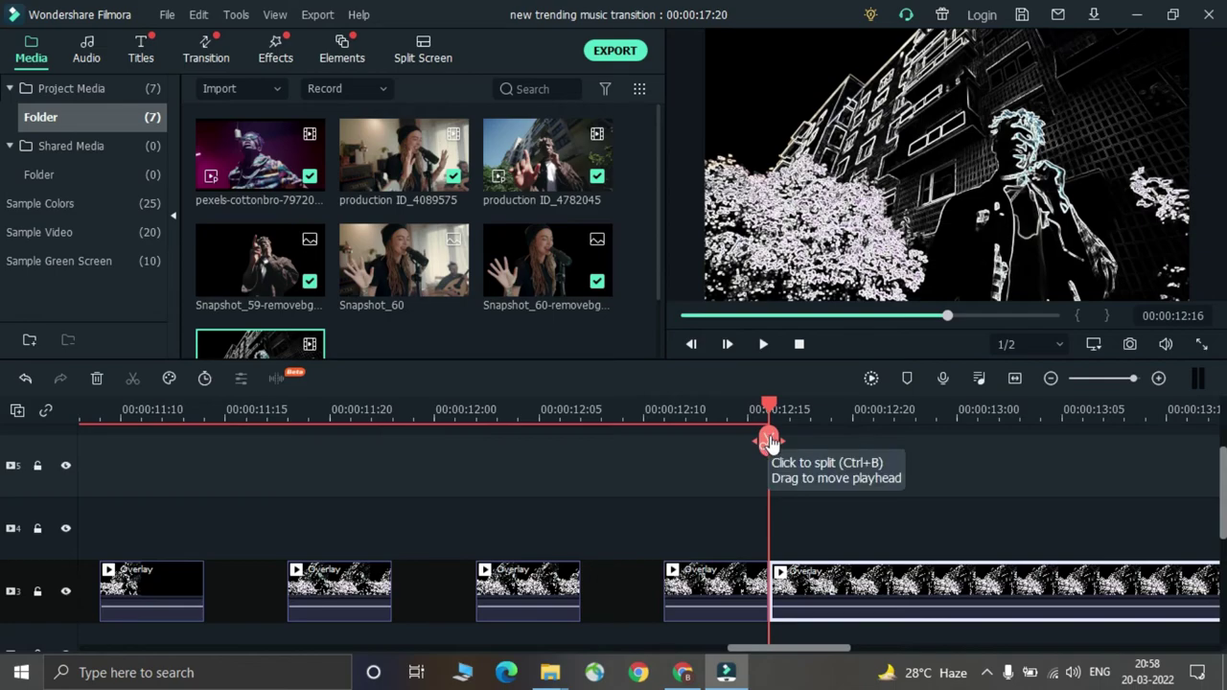
{"action": "key", "text": "Delete"}
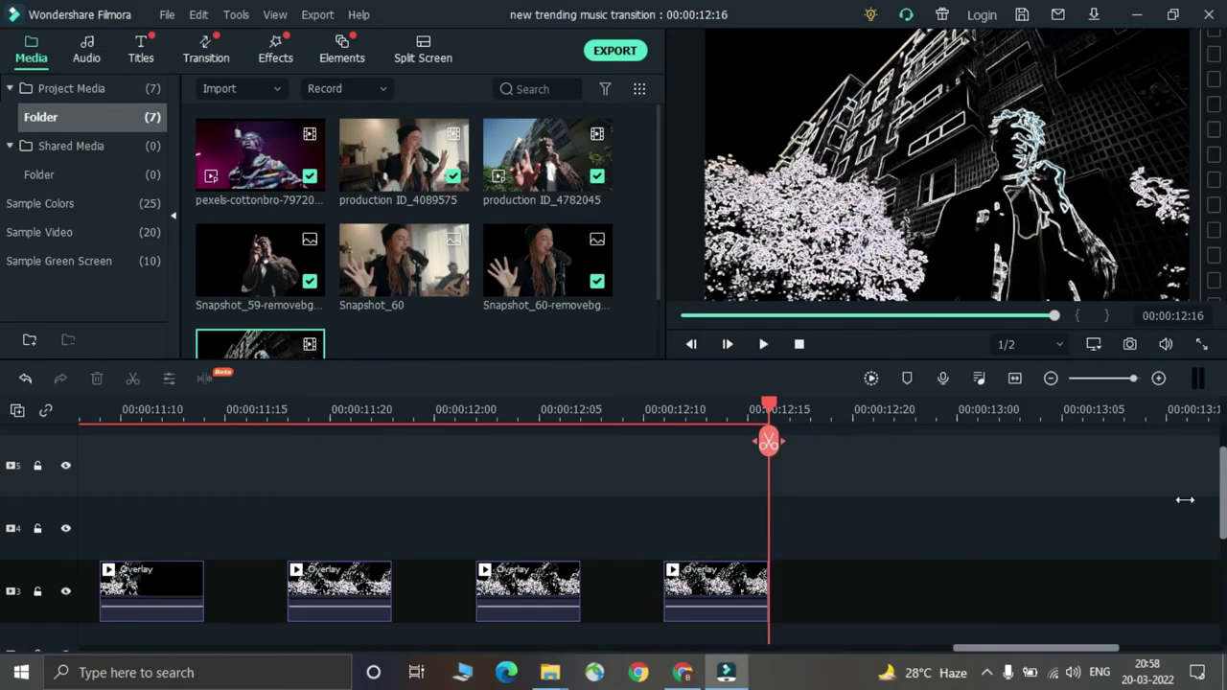
Extend the end of the last production ID_4782045 piece on video track 1 to 00:00:12:20
{"action": "scroll", "coordinate": [5, 493], "scroll_direction": "down", "scroll_amount": 3}
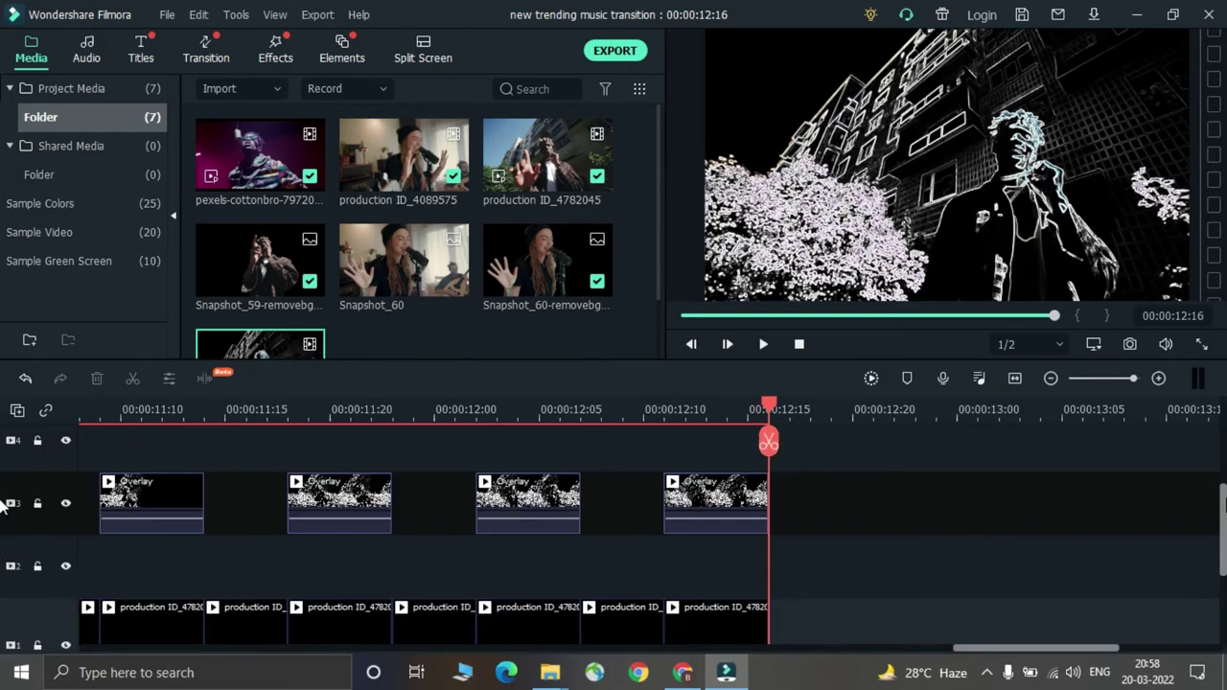
{"action": "left_click", "coordinate": [752, 570]}
{"action": "left_click_drag", "start_coordinate": [766, 570], "coordinate": [838, 571]}
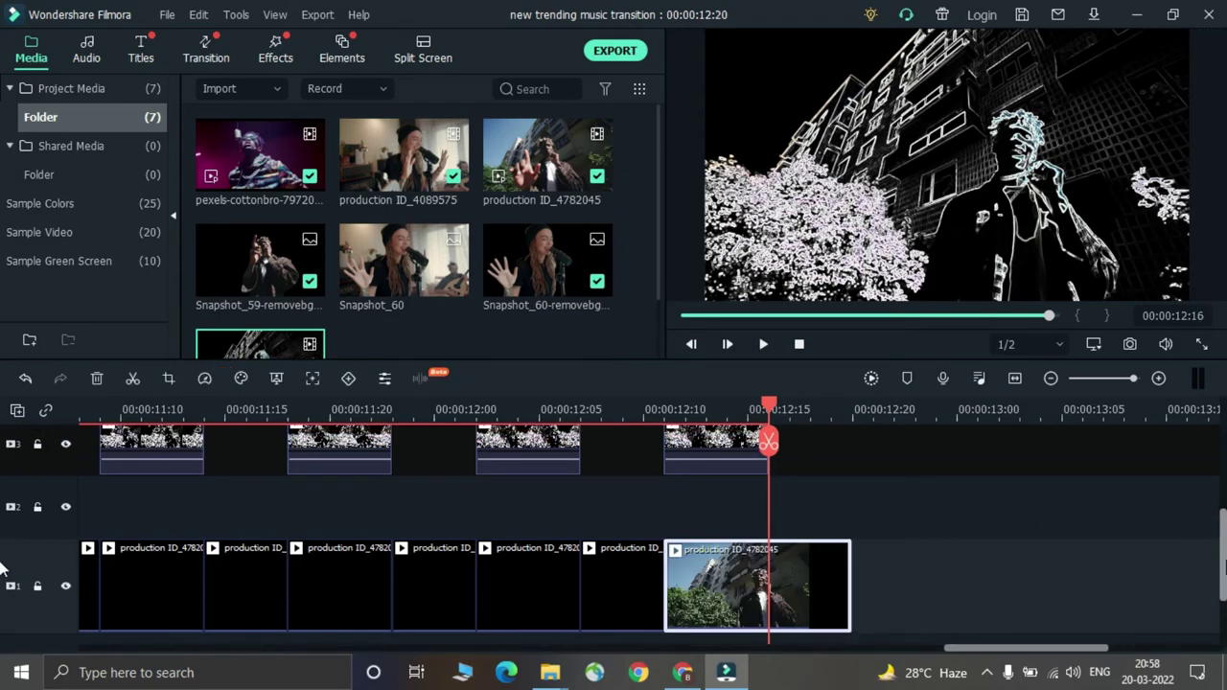
{"action": "left_click_drag", "start_coordinate": [1222, 561], "coordinate": [1222, 534]}
{"action": "left_click_drag", "start_coordinate": [778, 418], "coordinate": [386, 412]}
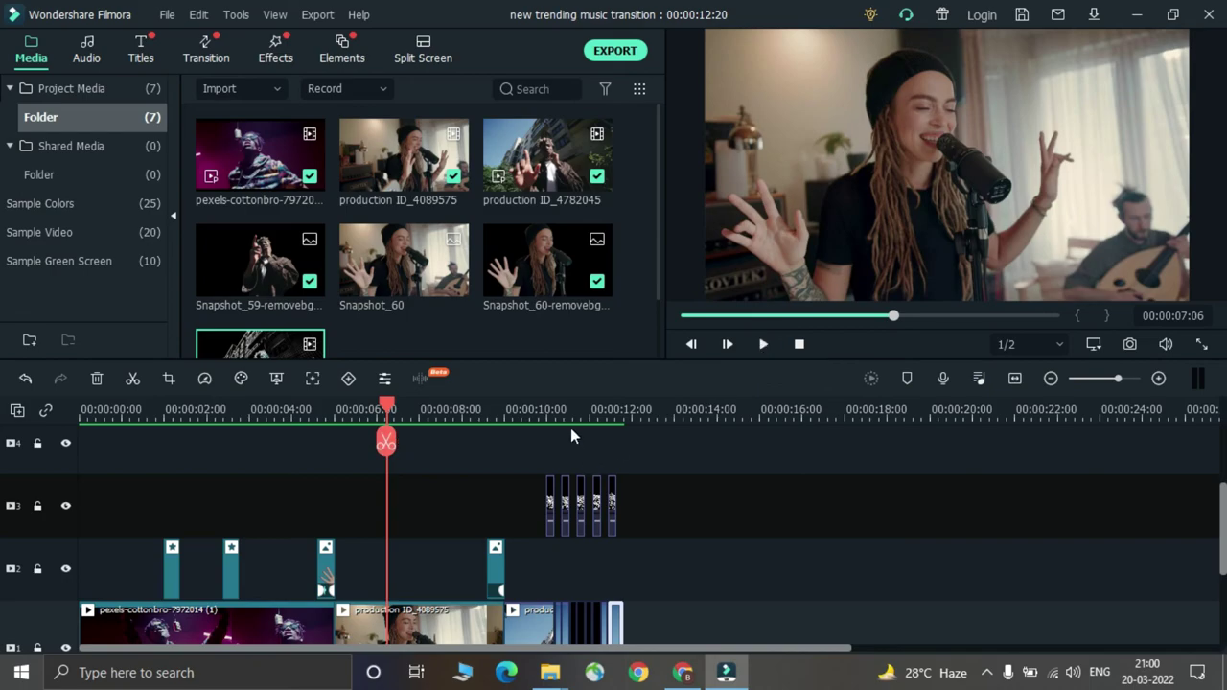
{"action": "left_click_drag", "start_coordinate": [571, 421], "coordinate": [828, 426]}
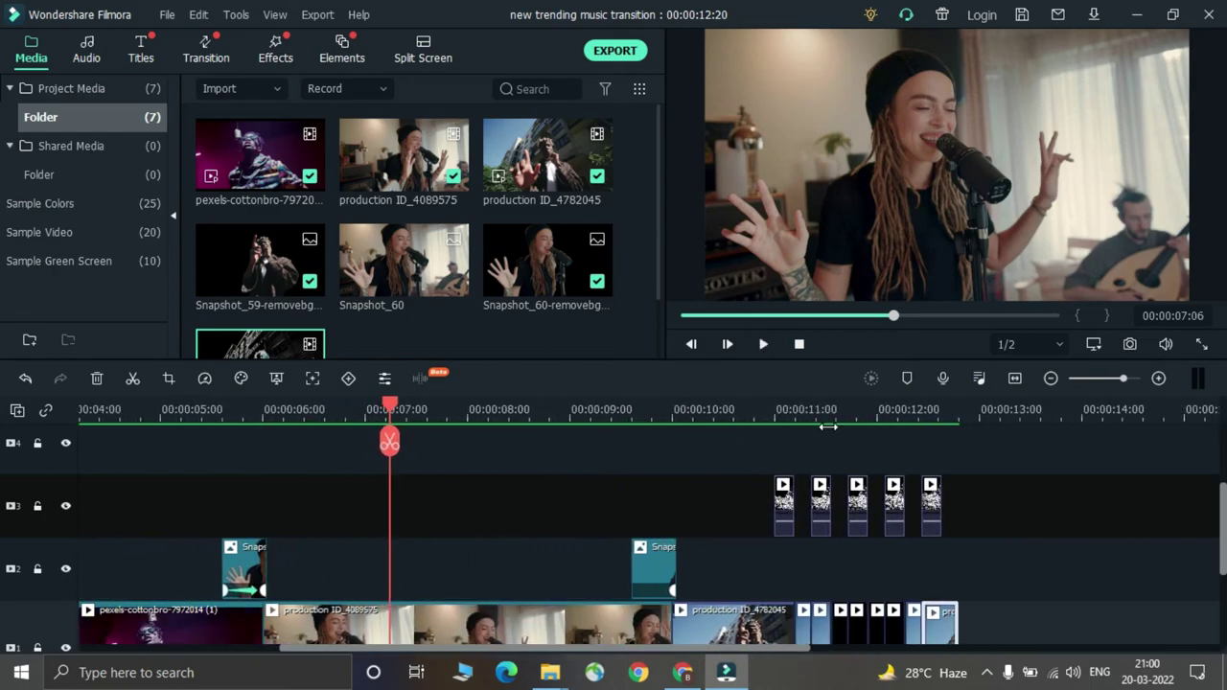